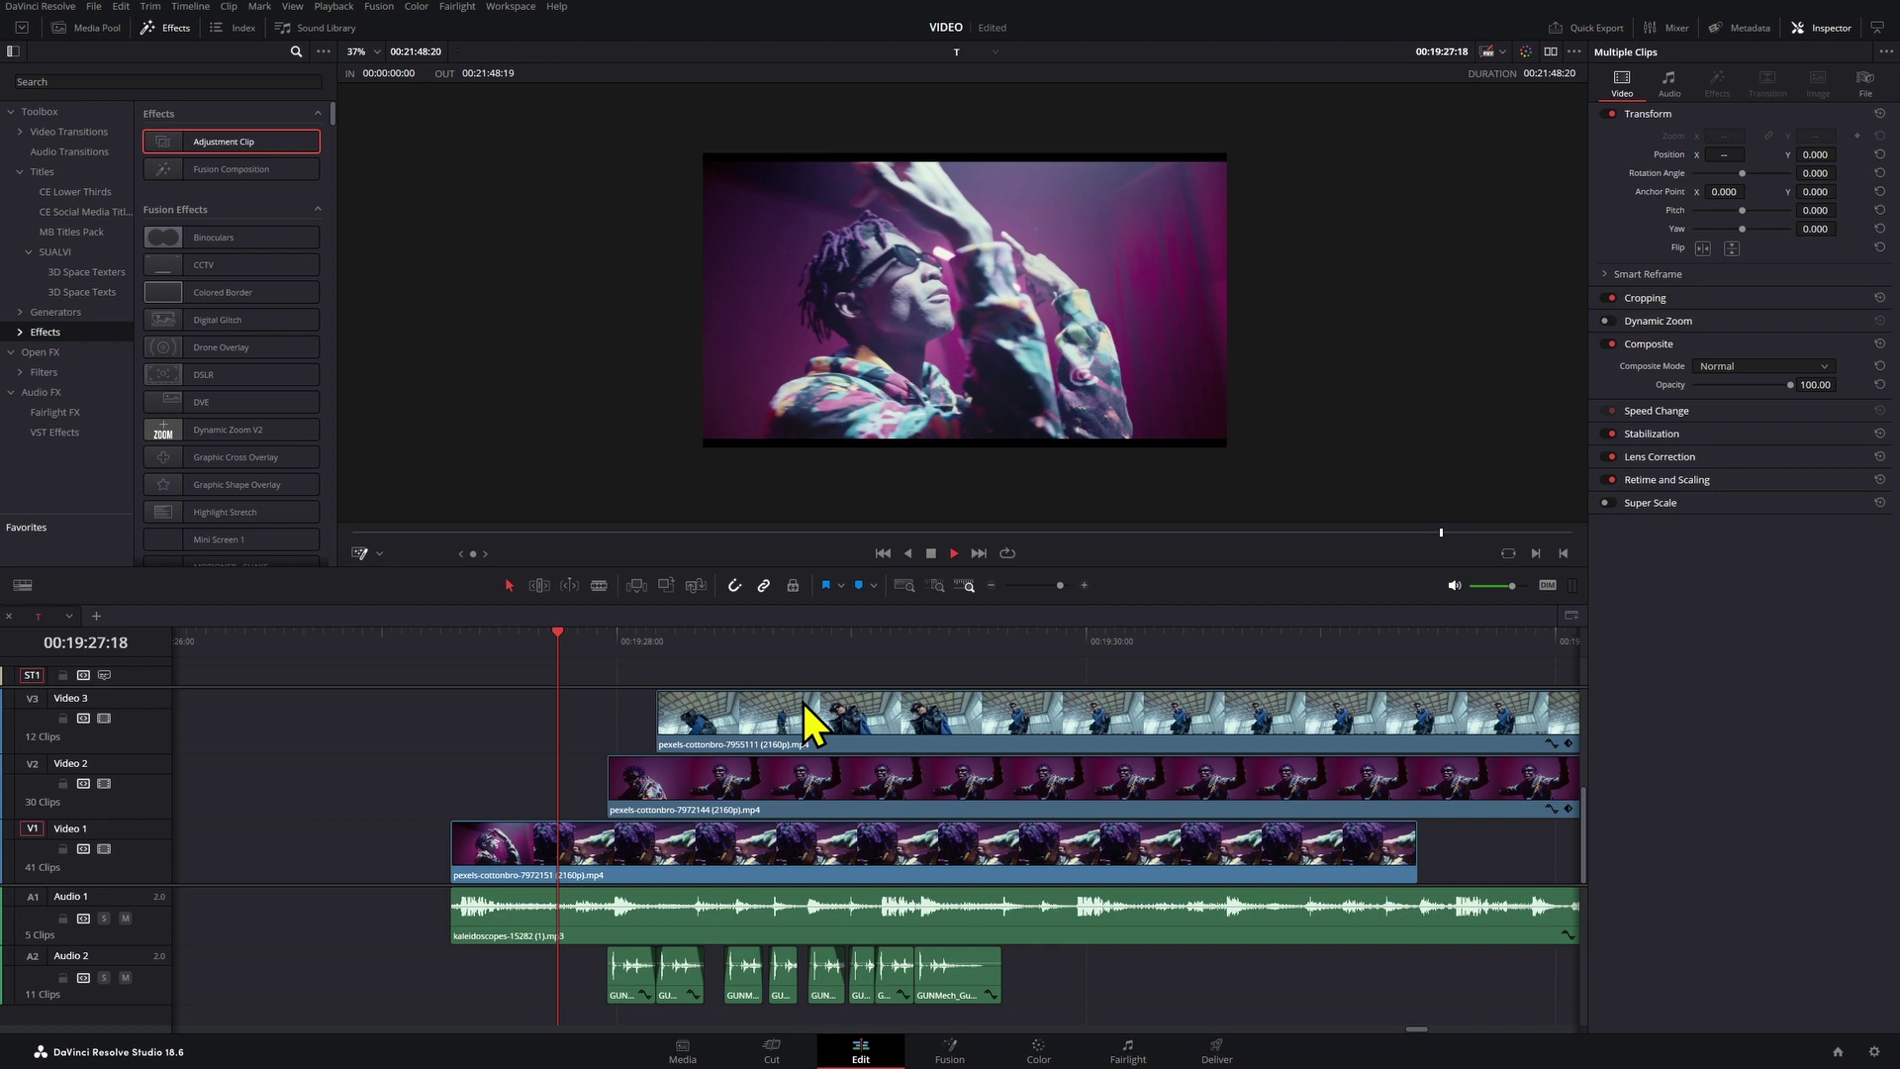
key(space)
Step: Stop playback at 00:19:28:20 and find the pexels-cottonbro-7972144 clip from Video 2 in the Media Pool
right_click(785, 781)
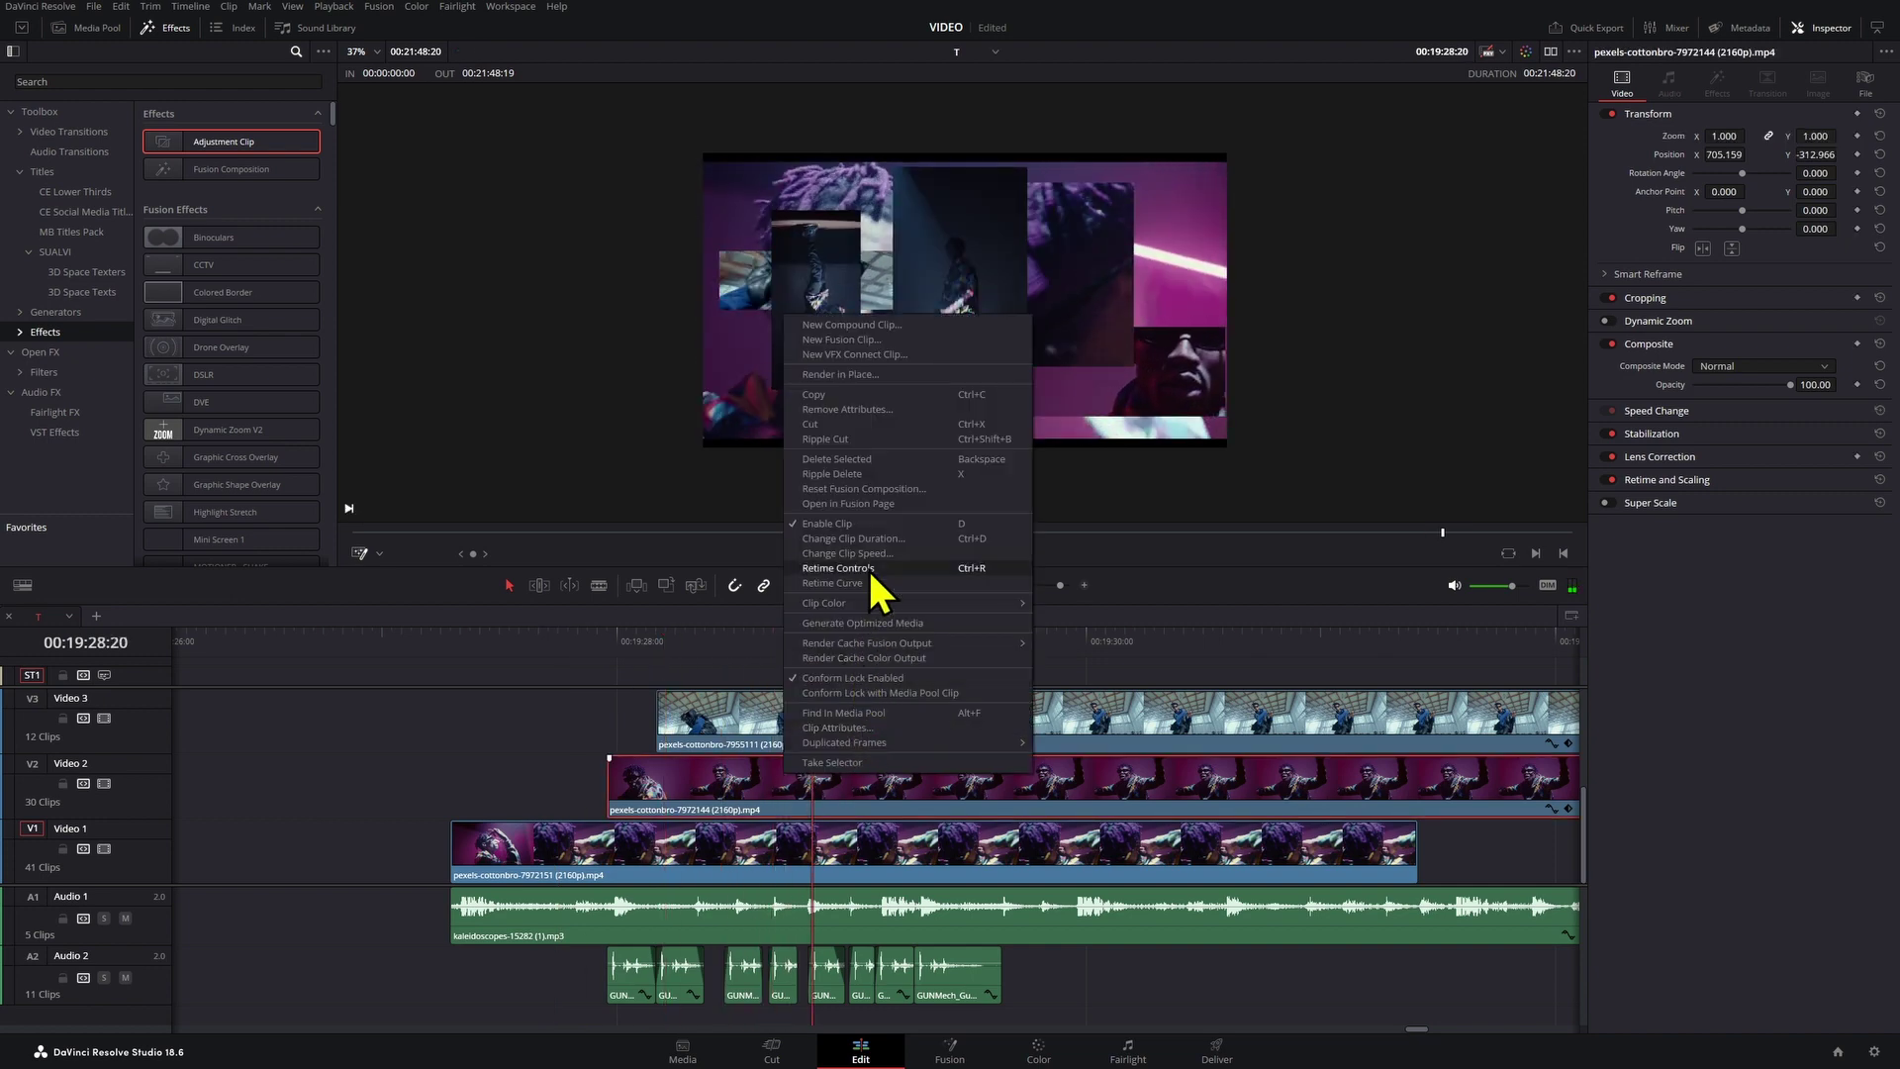
click(890, 713)
Step: Examine the example's stacked video clips, the music on Audio 1 and the group of sound effects on Audio 2
scroll(495, 806, up, 2)
scroll(495, 806, right, 2)
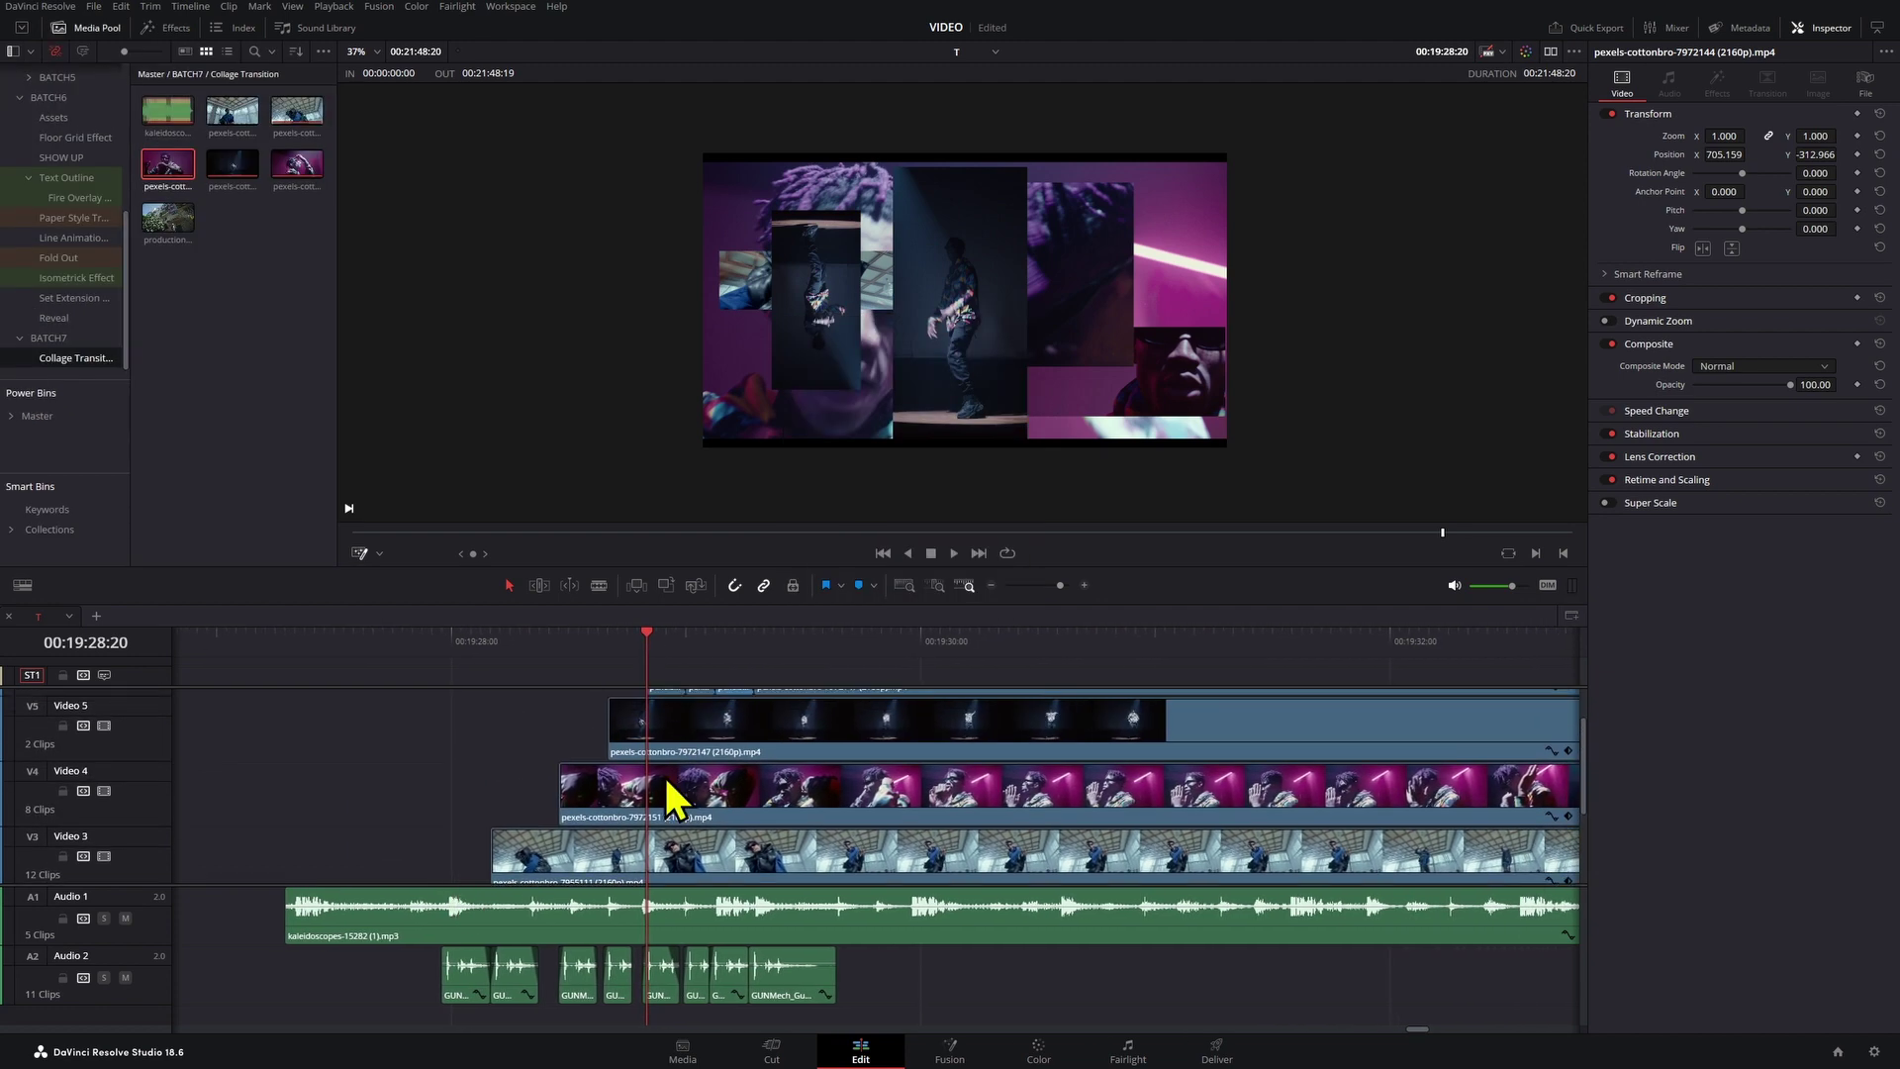
scroll(871, 841, down, 1)
scroll(852, 801, down, 3)
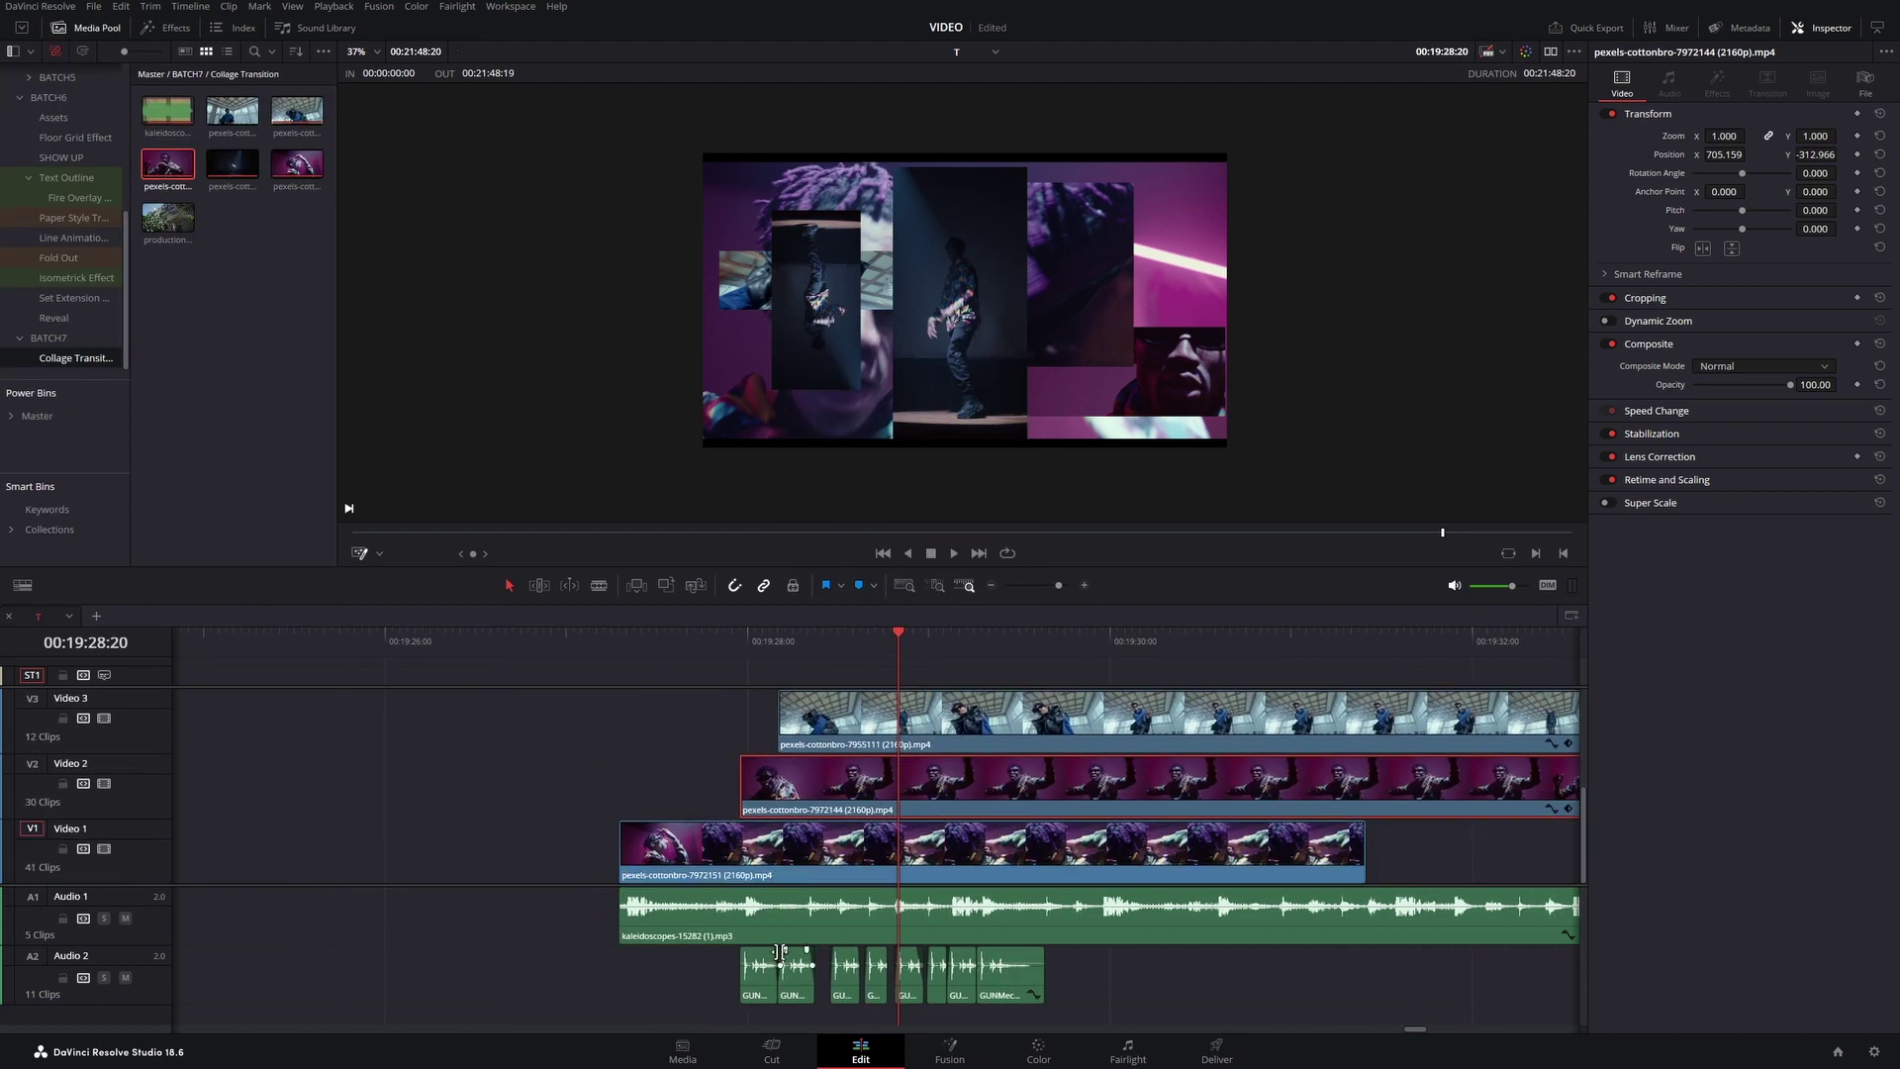
click(770, 934)
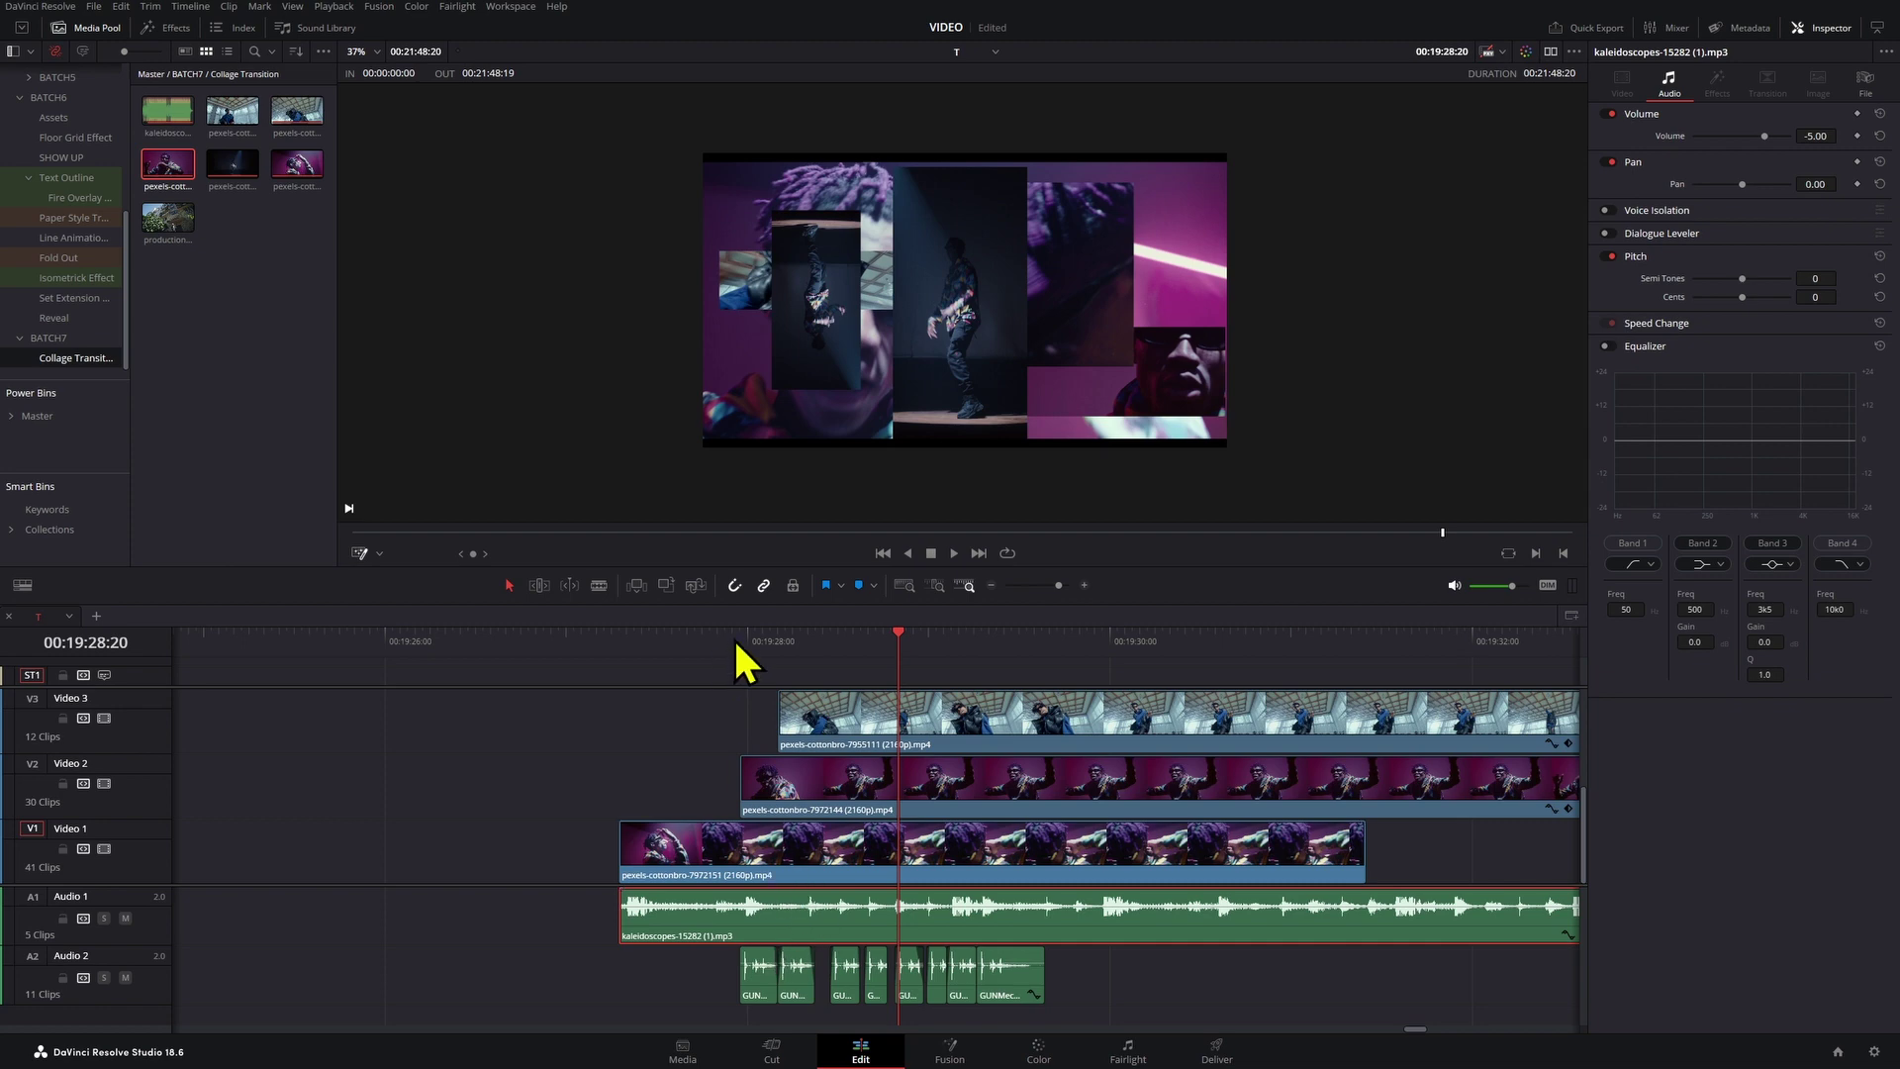
drag(741, 638, 706, 663)
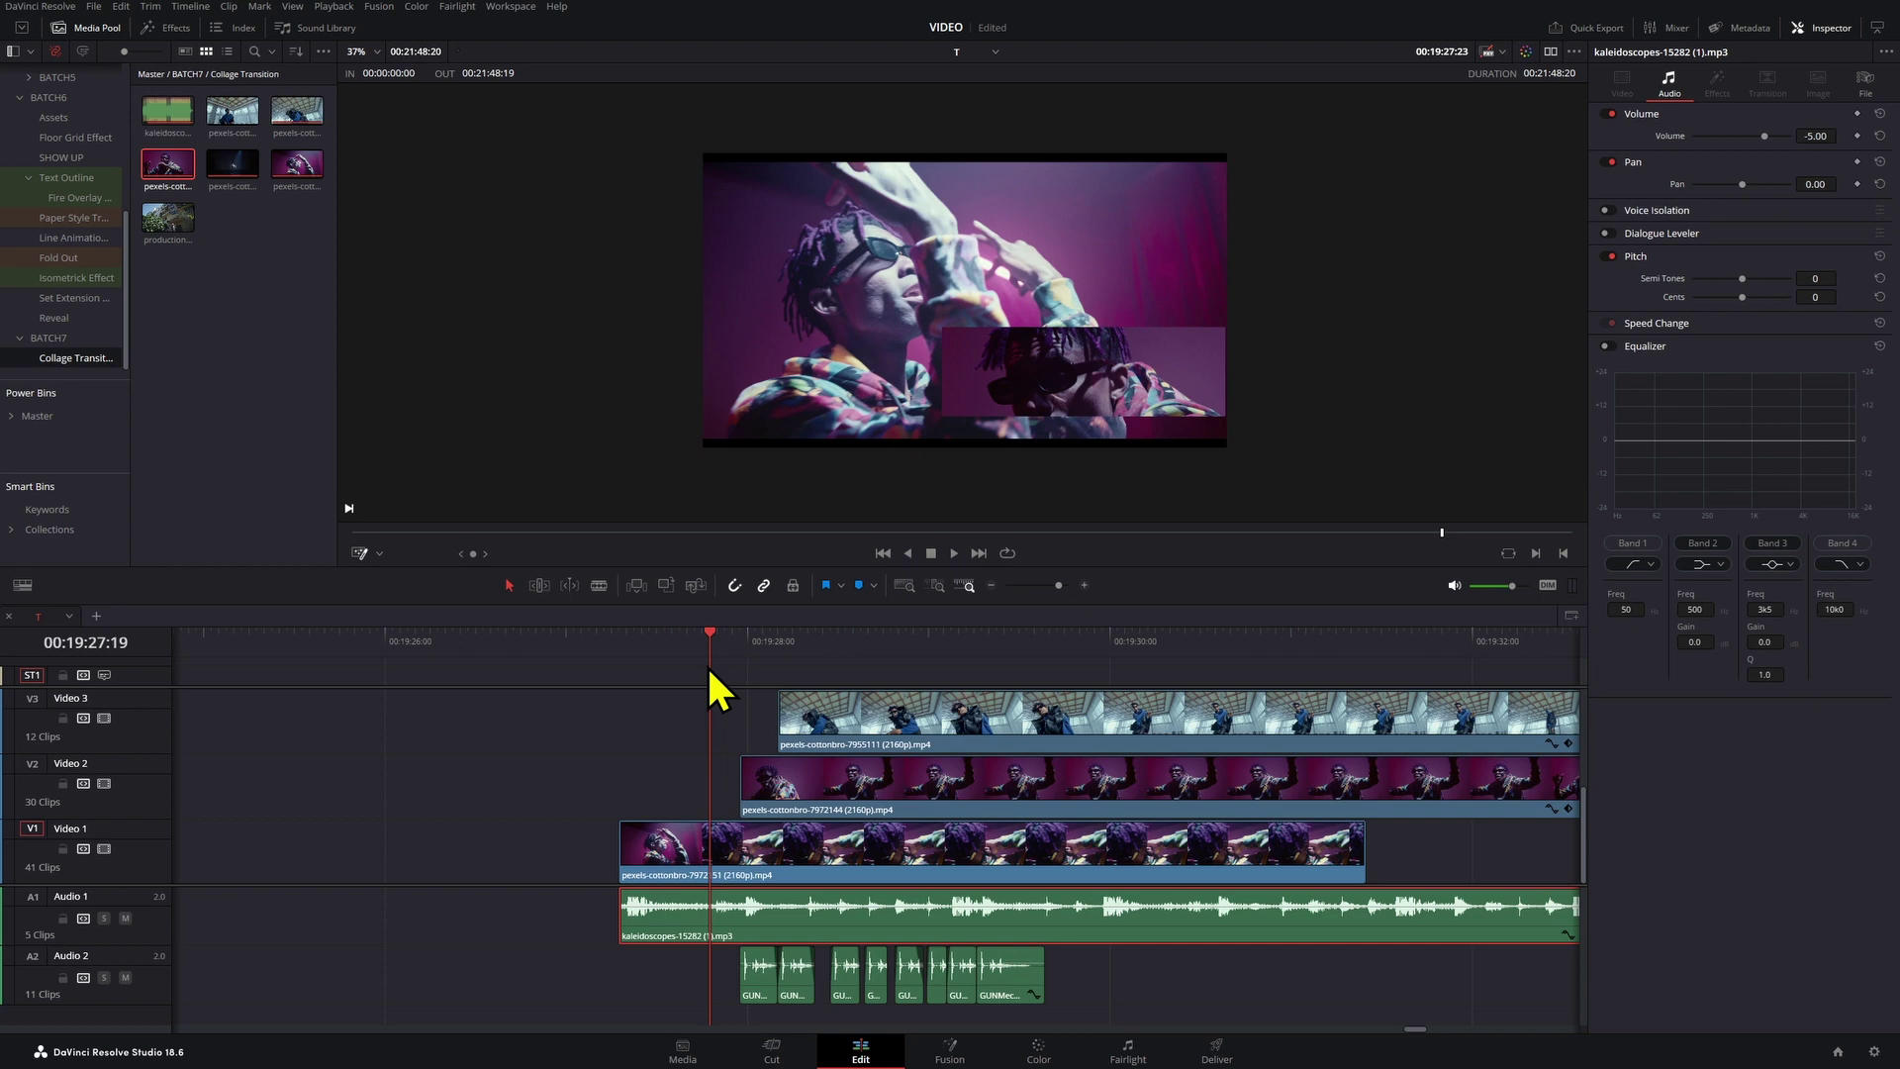
drag(1234, 965, 775, 986)
key(ctrl+equal)
key(ctrl+equal)
key(ctrl+equal)
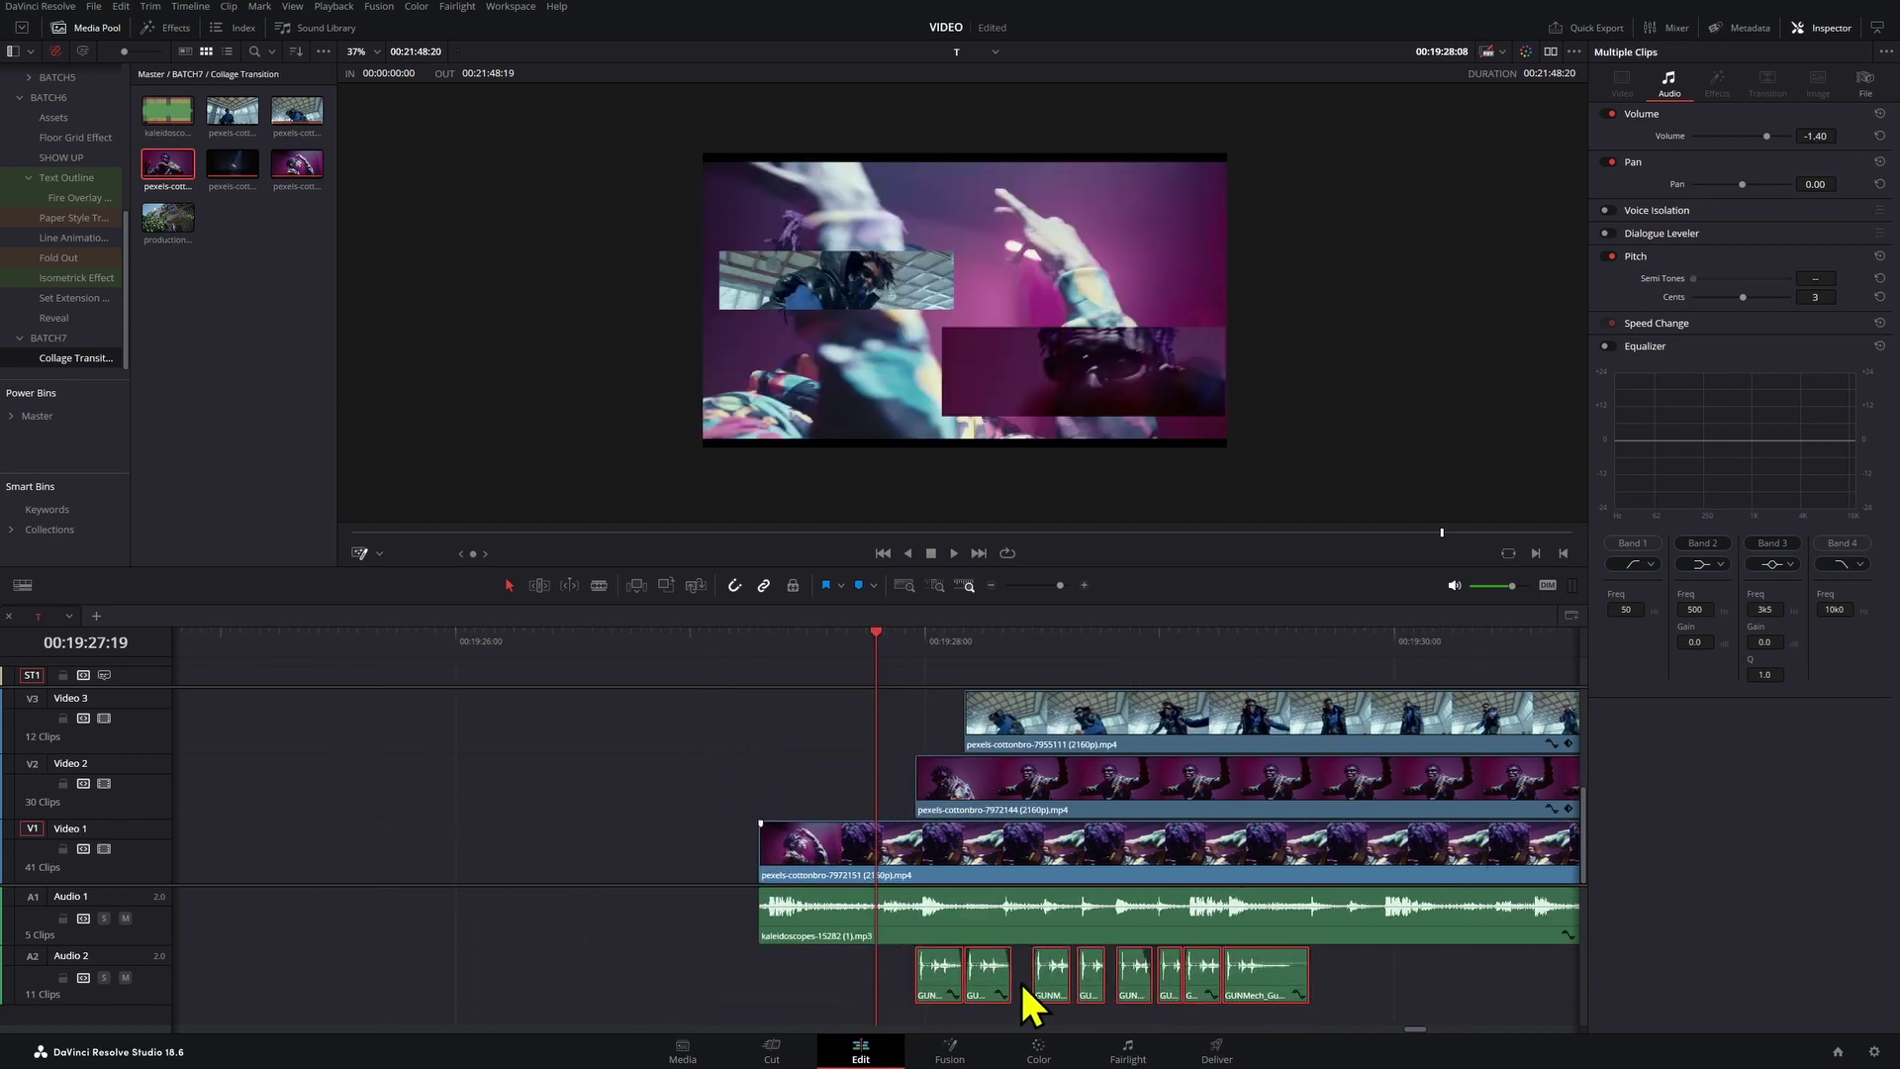
key(ctrl+minus)
scroll(1326, 865, right, 5)
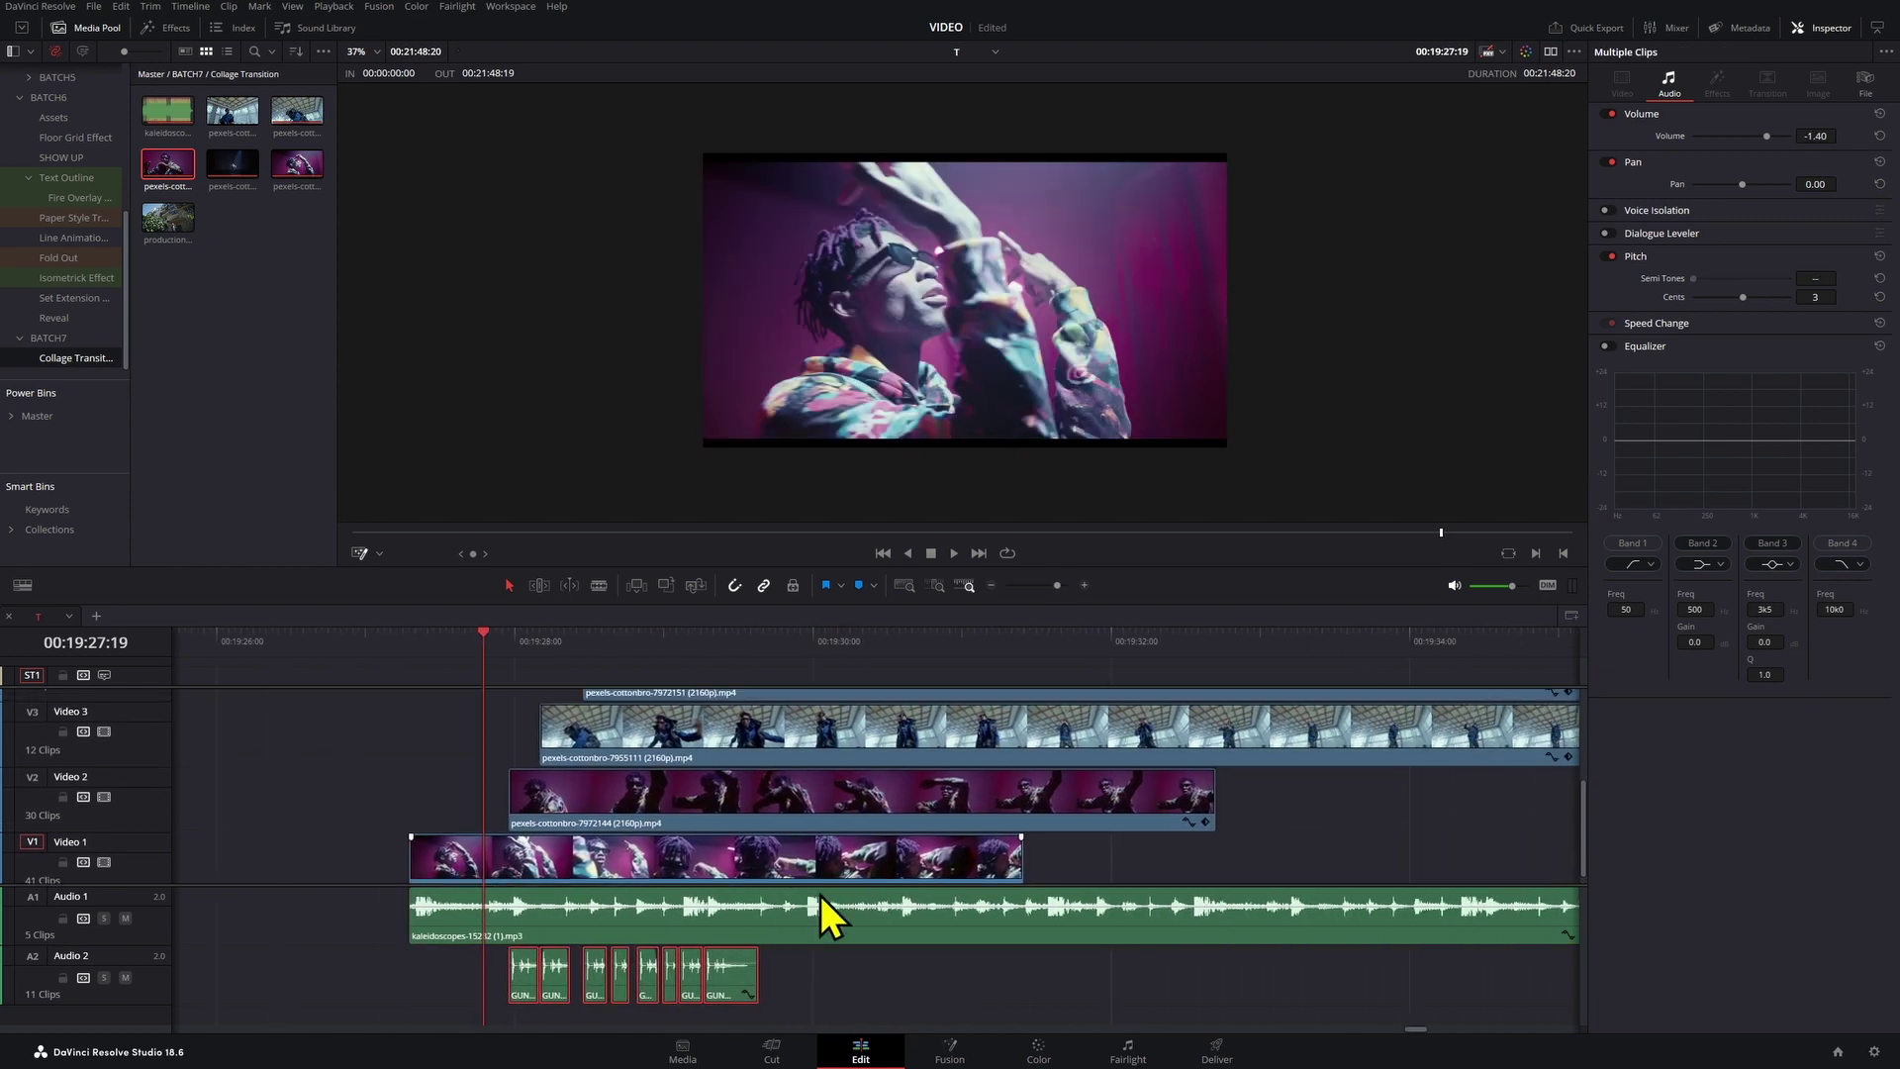
key(ctrl+minus)
key(ctrl+minus)
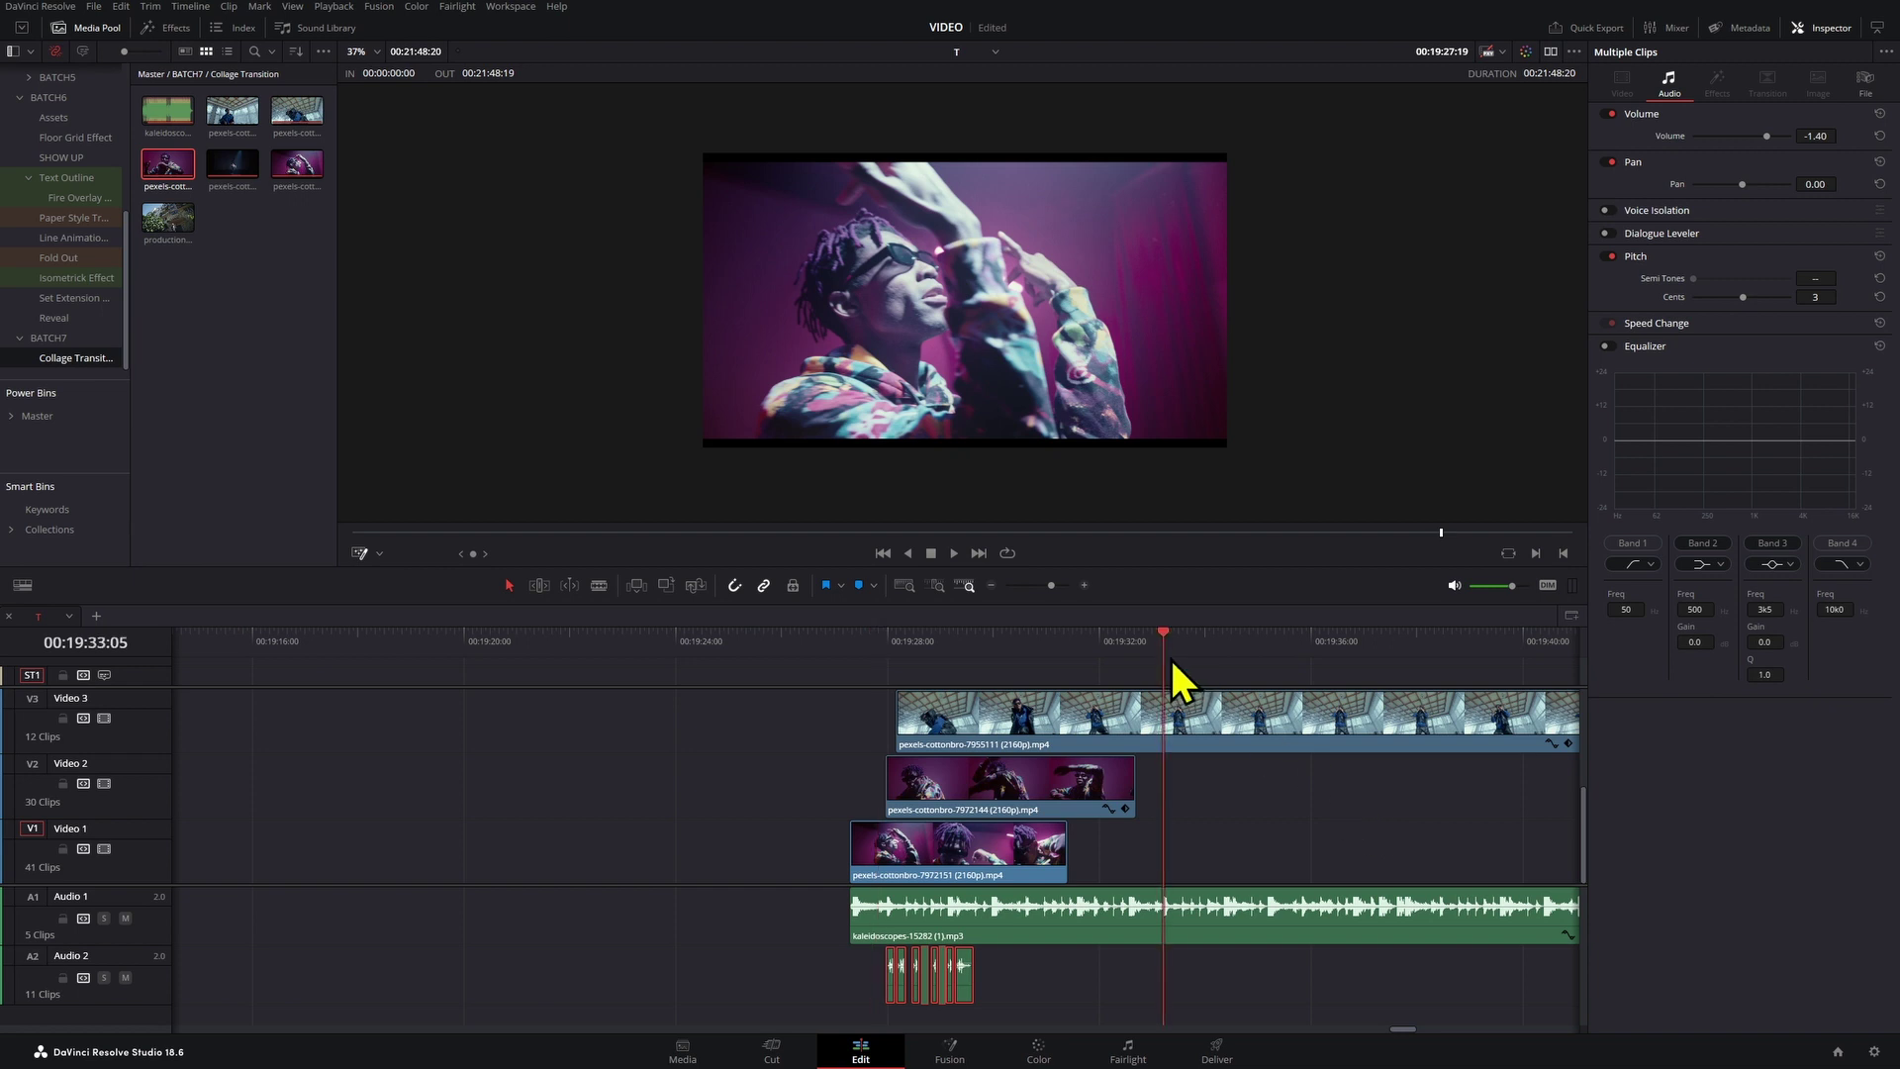
Step: Split the stacked example clips at 00:19:33:05 and disable the music clip on Audio 1
key(ctrl+b)
click(1203, 725)
key(ctrl+z)
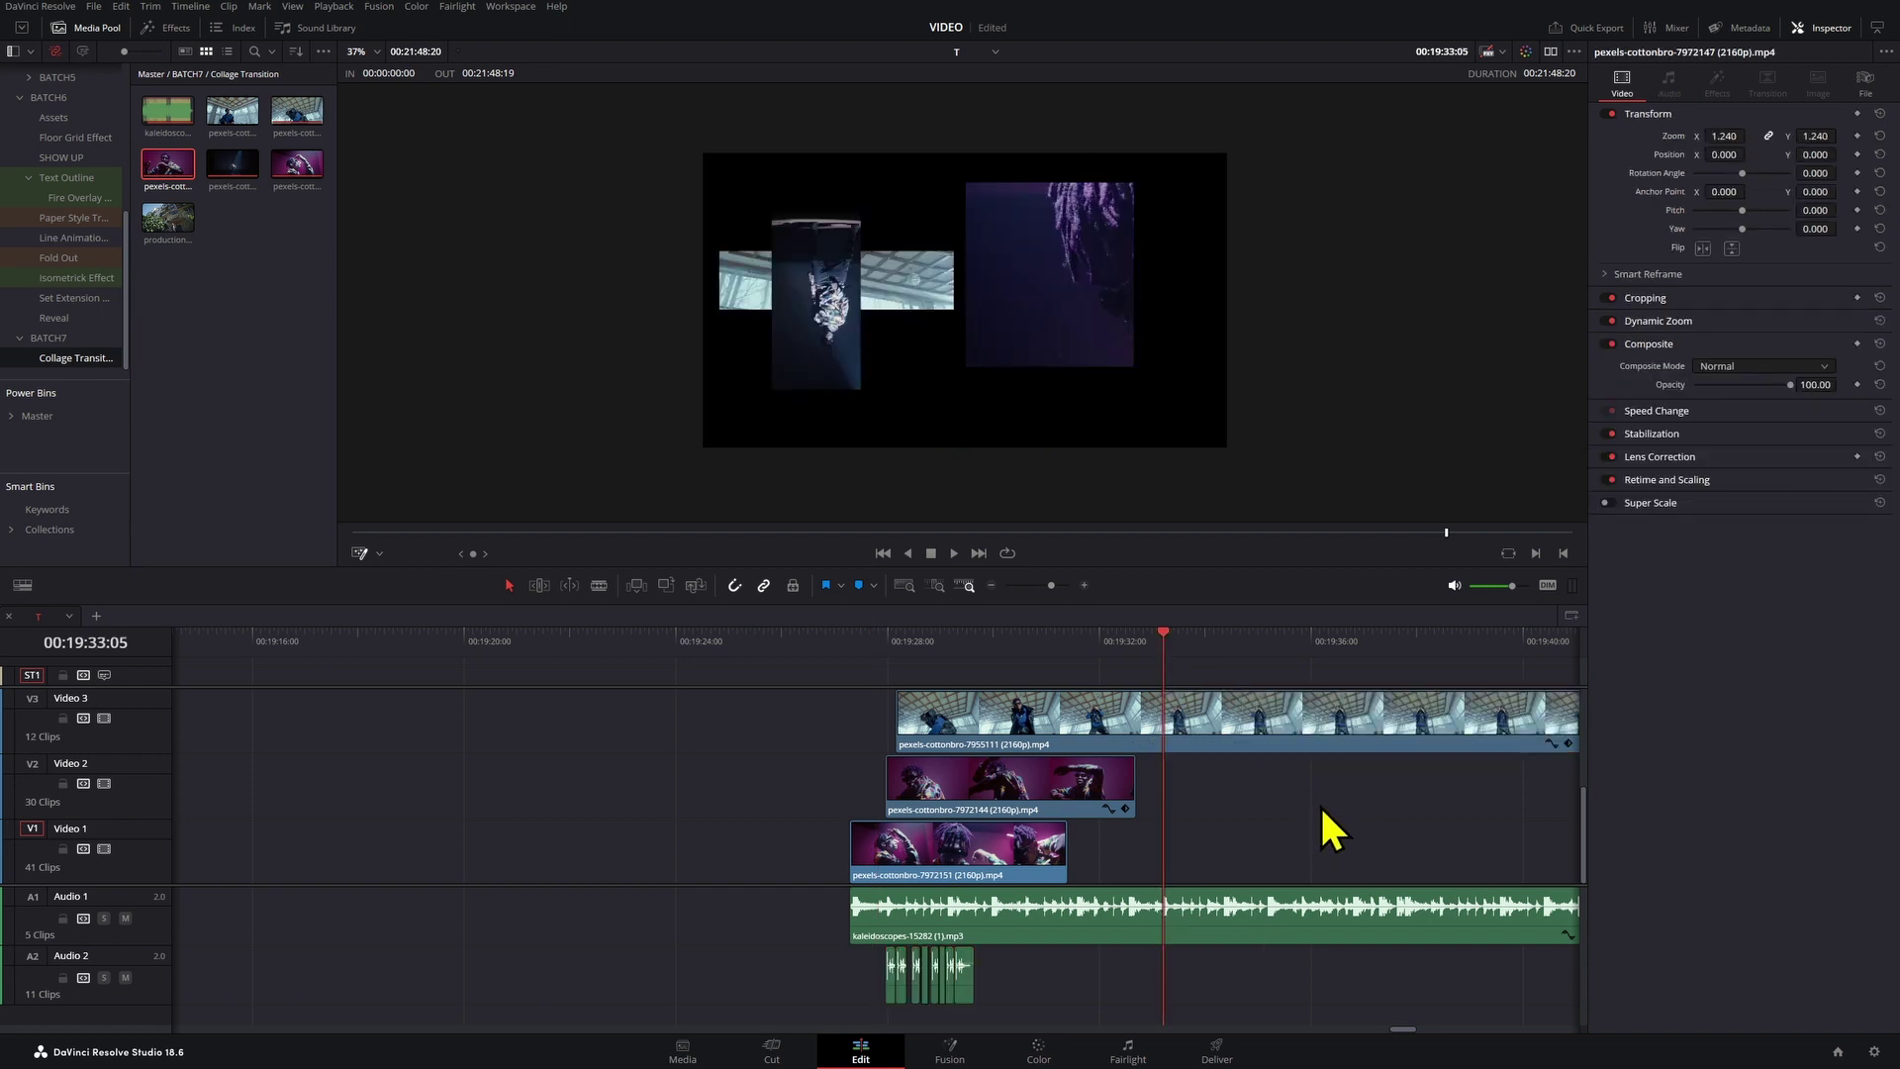
click(1160, 921)
key(d)
Step: Delete the parts of the example's overlay clips that extend beyond 00:19:33:05, including the remainder on Video 3
drag(1230, 848, 1281, 629)
key(ctrl+b)
drag(1349, 703, 1131, 624)
key(BackSpace)
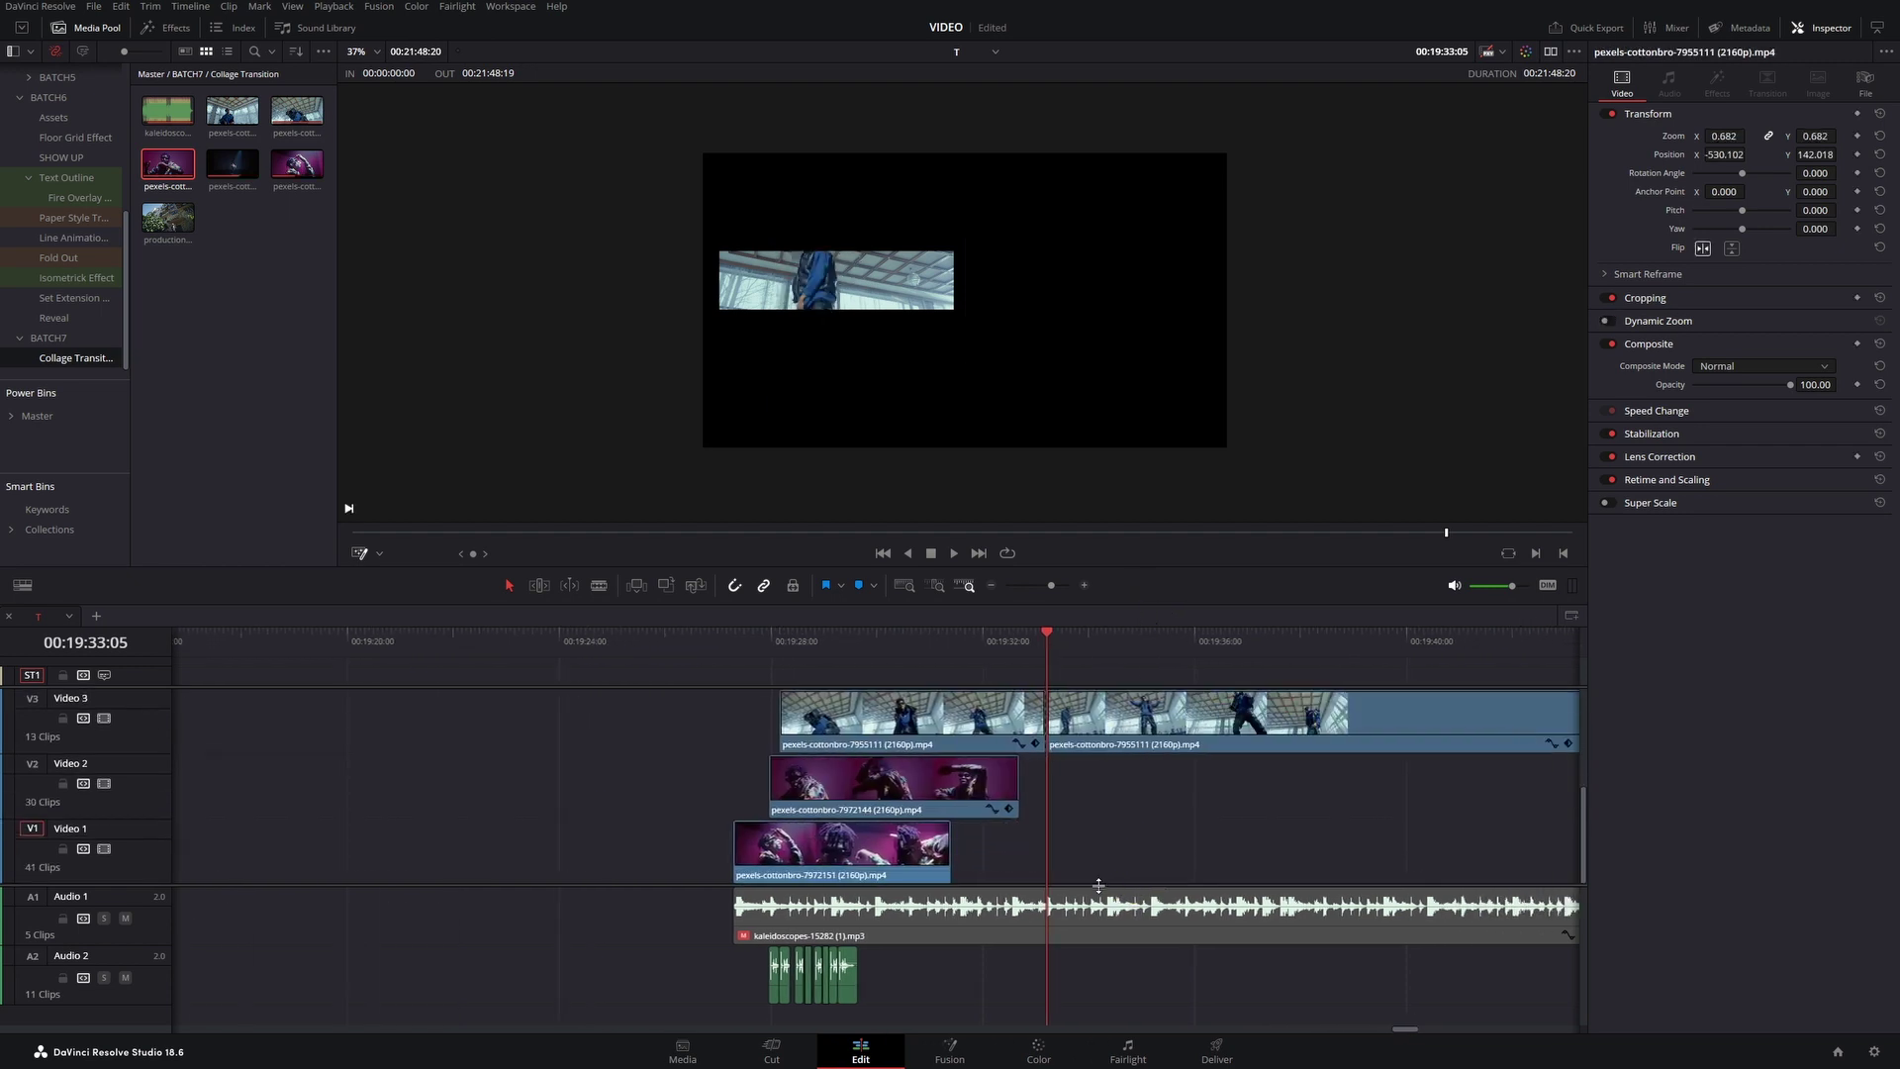
drag(1055, 913, 1476, 900)
drag(1290, 859, 920, 752)
click(1069, 740)
key(BackSpace)
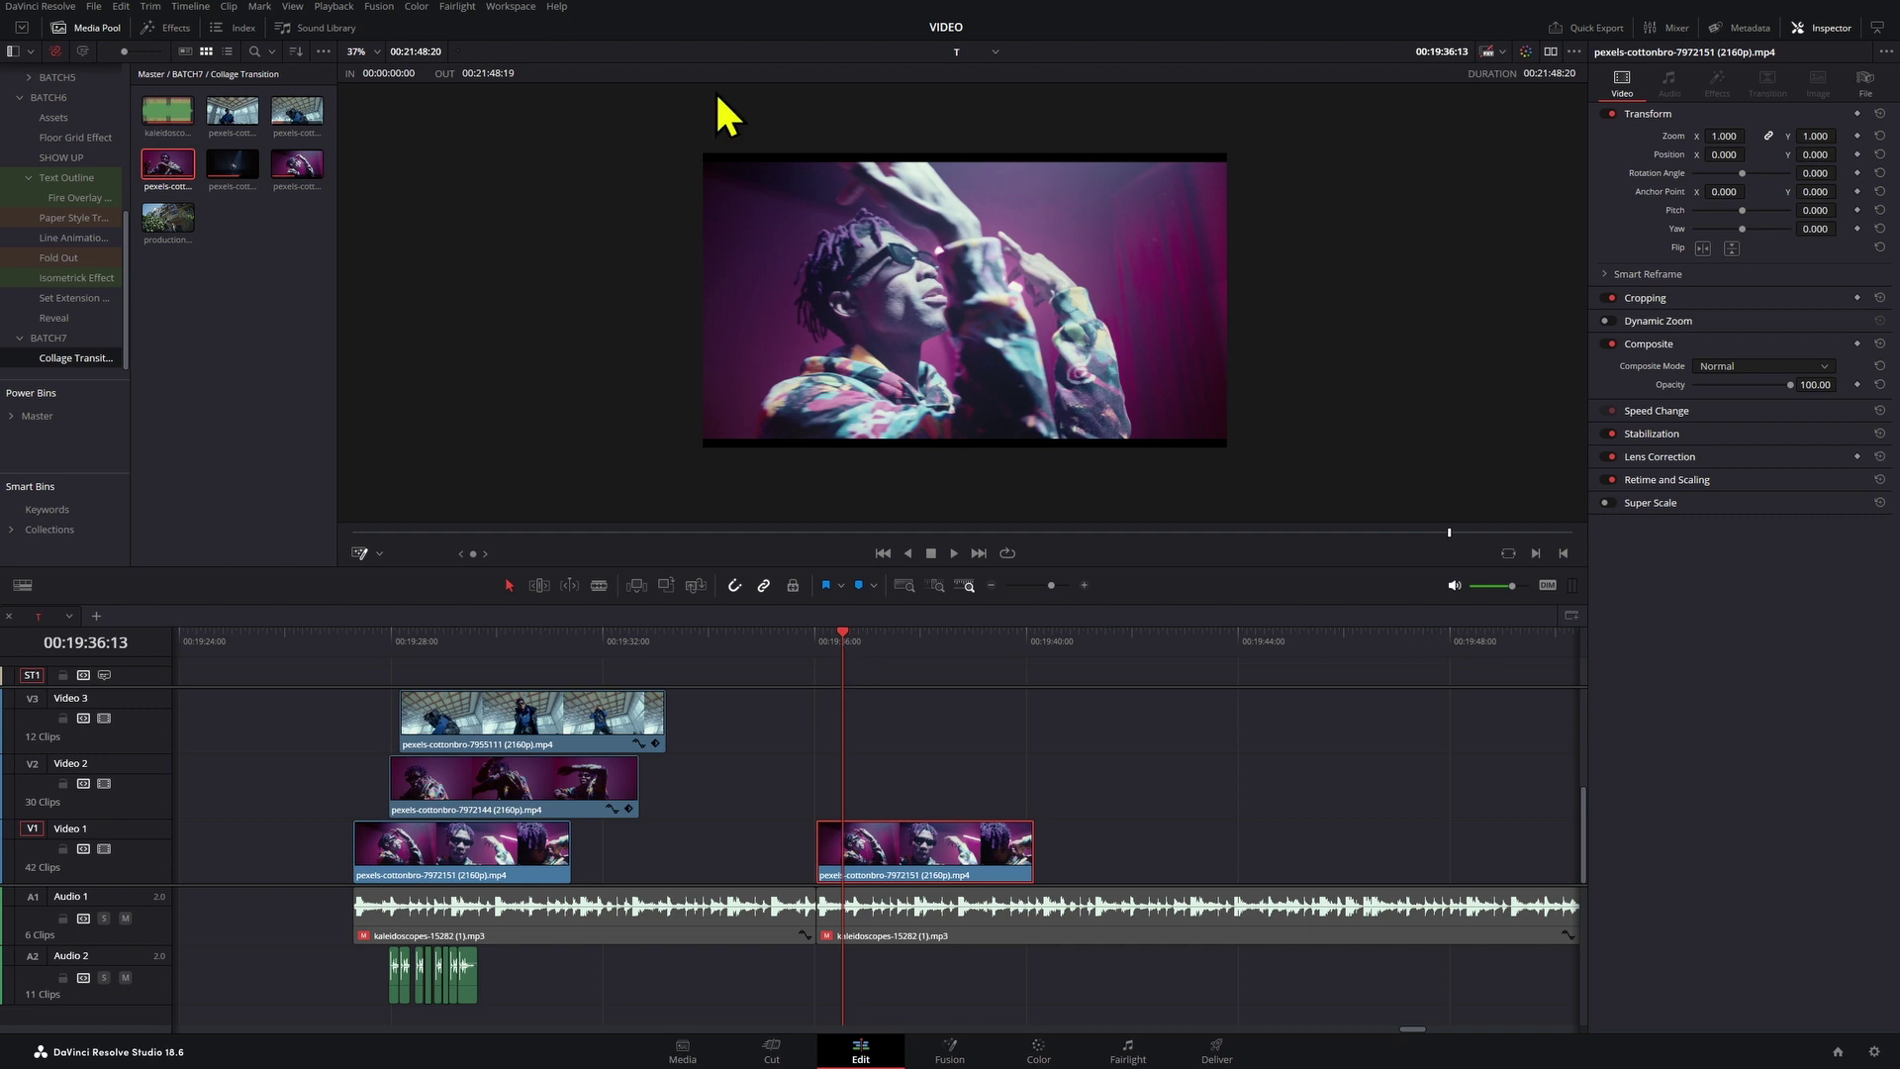
drag(245, 183, 959, 782)
scroll(938, 952, up, 3)
click(907, 641)
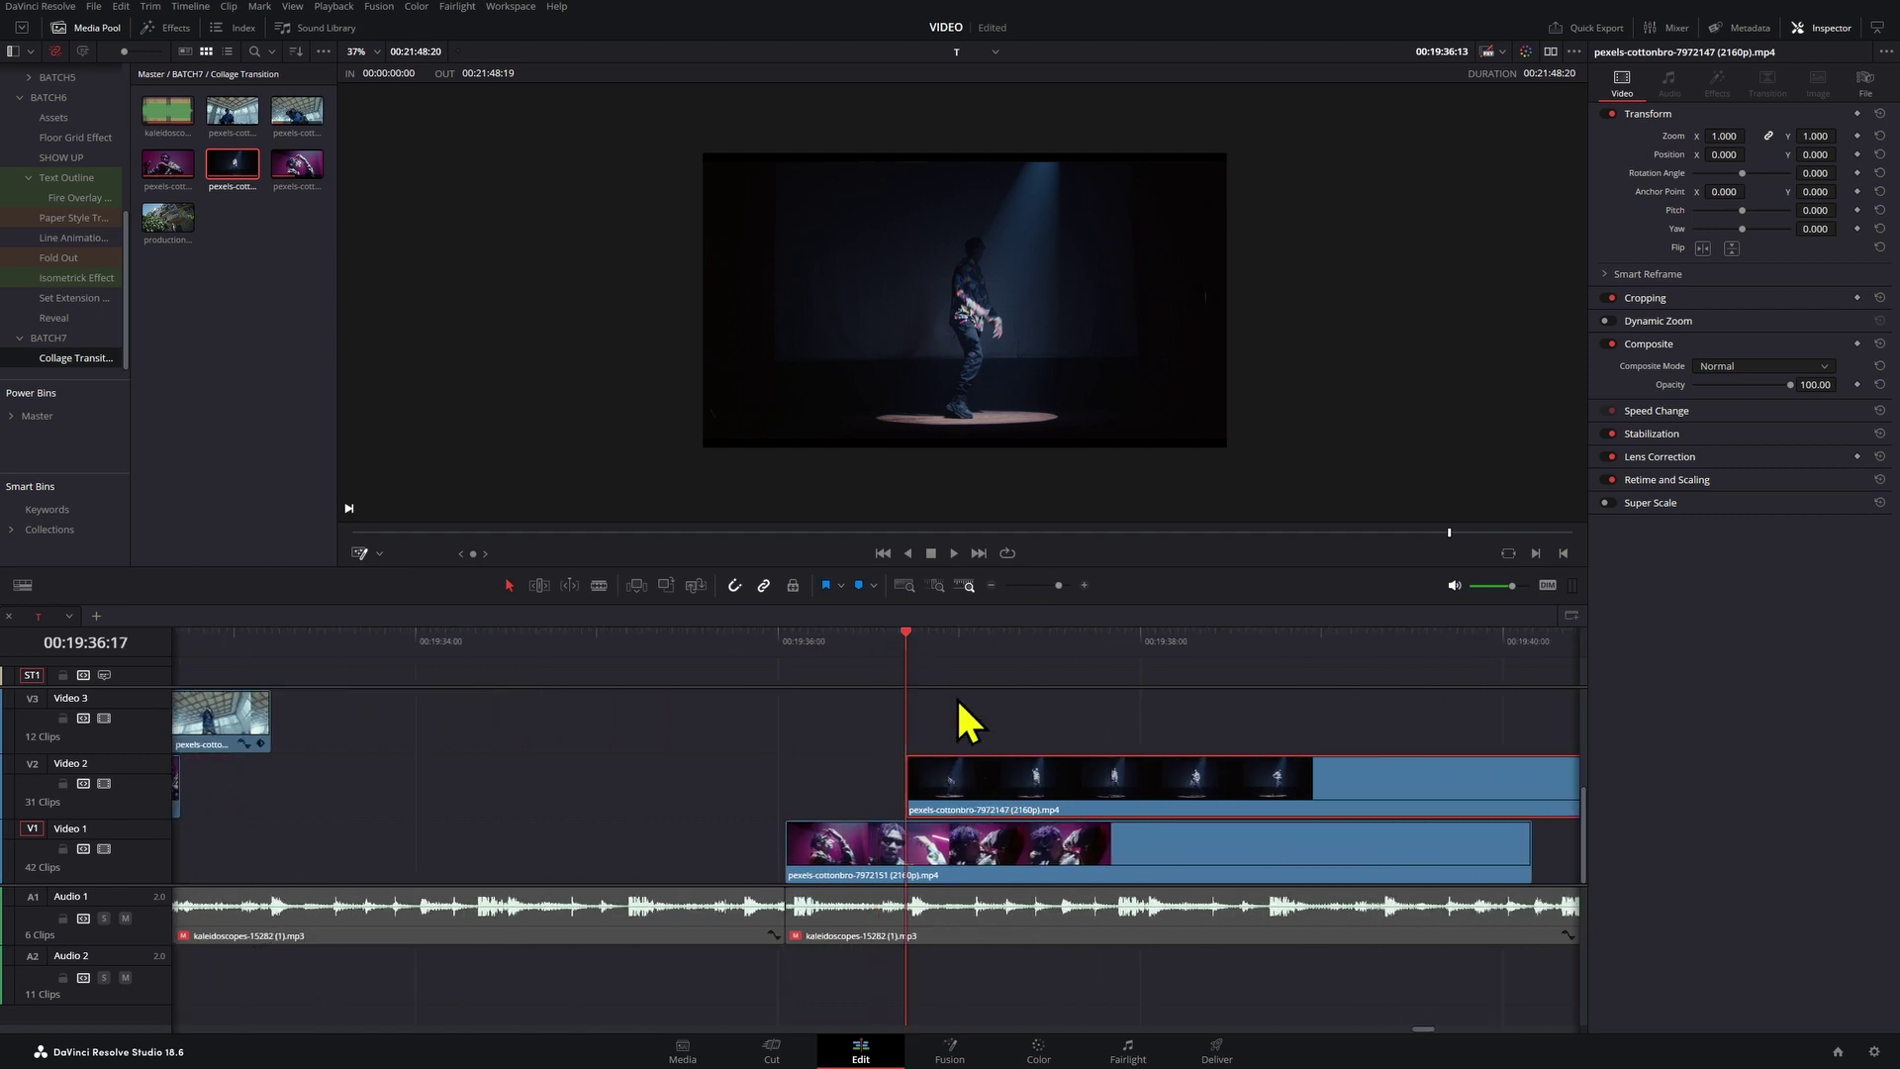
click(912, 641)
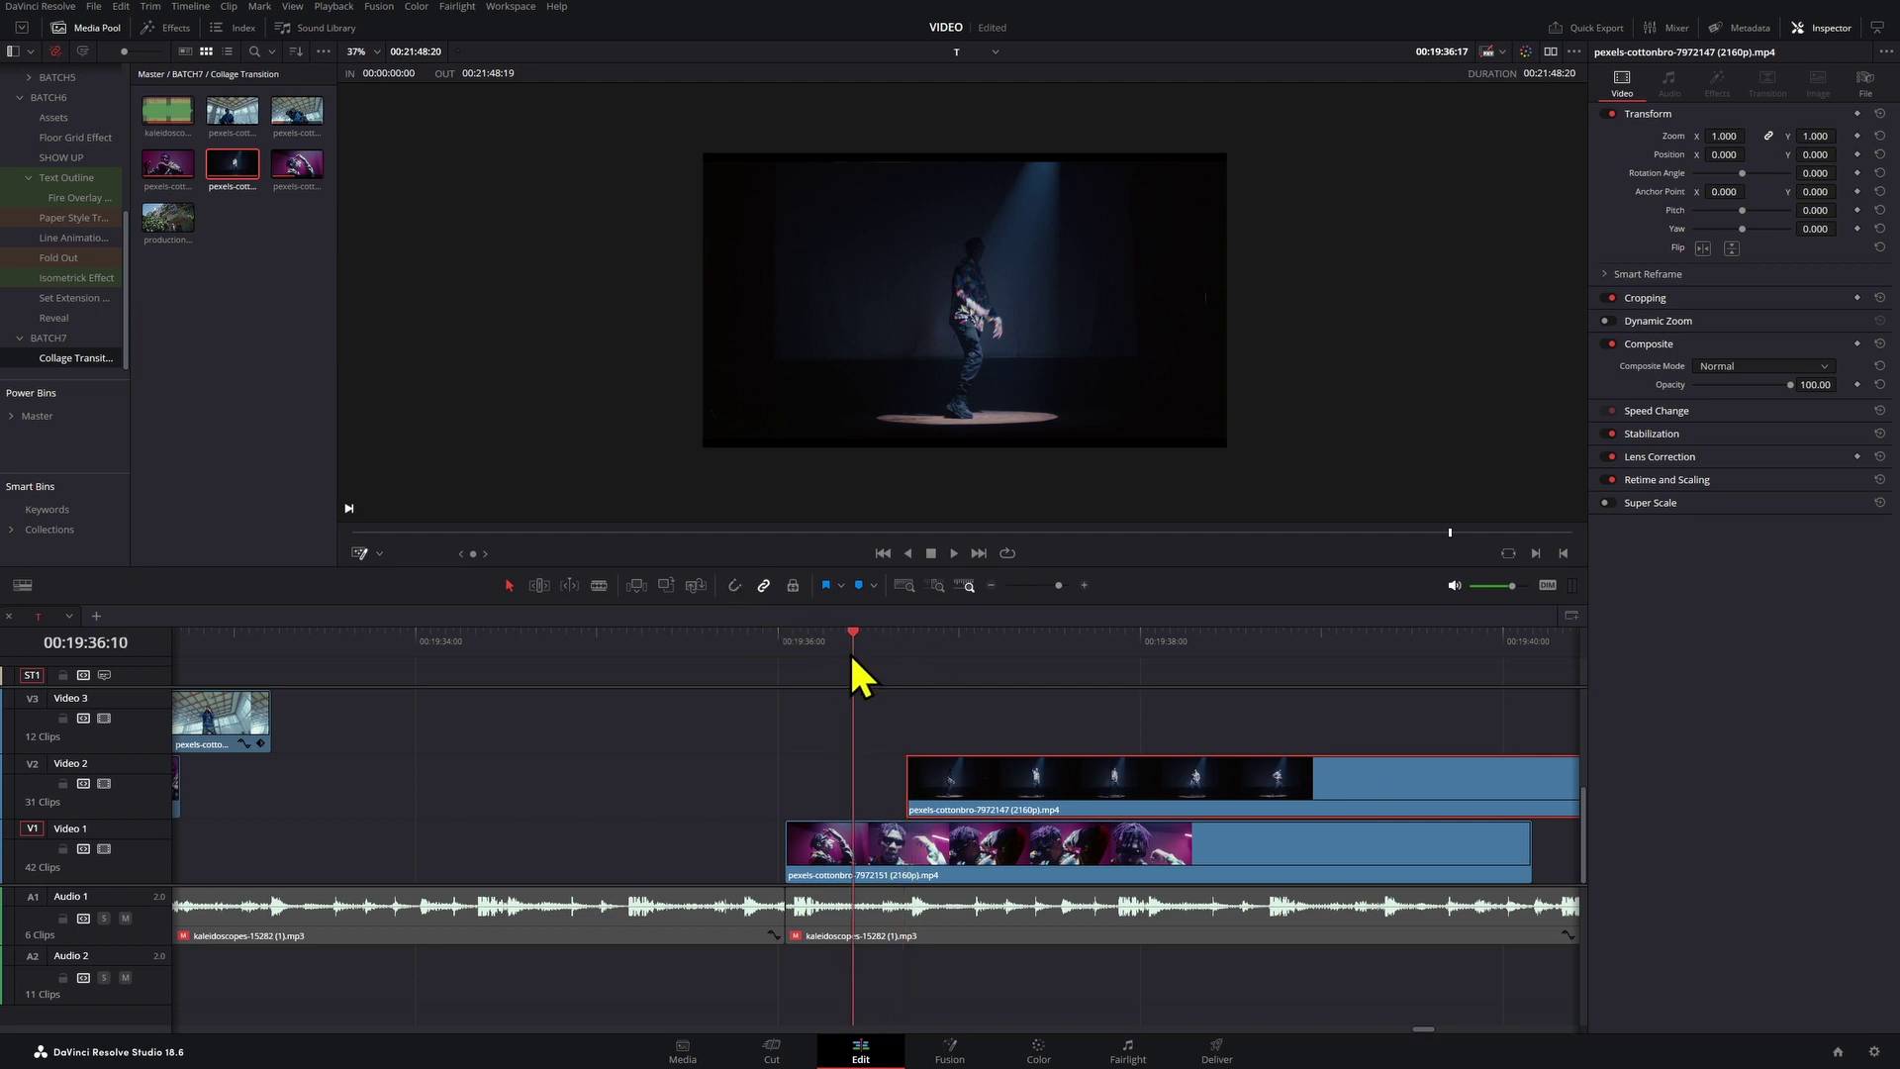
drag(851, 656, 912, 662)
drag(921, 791, 946, 779)
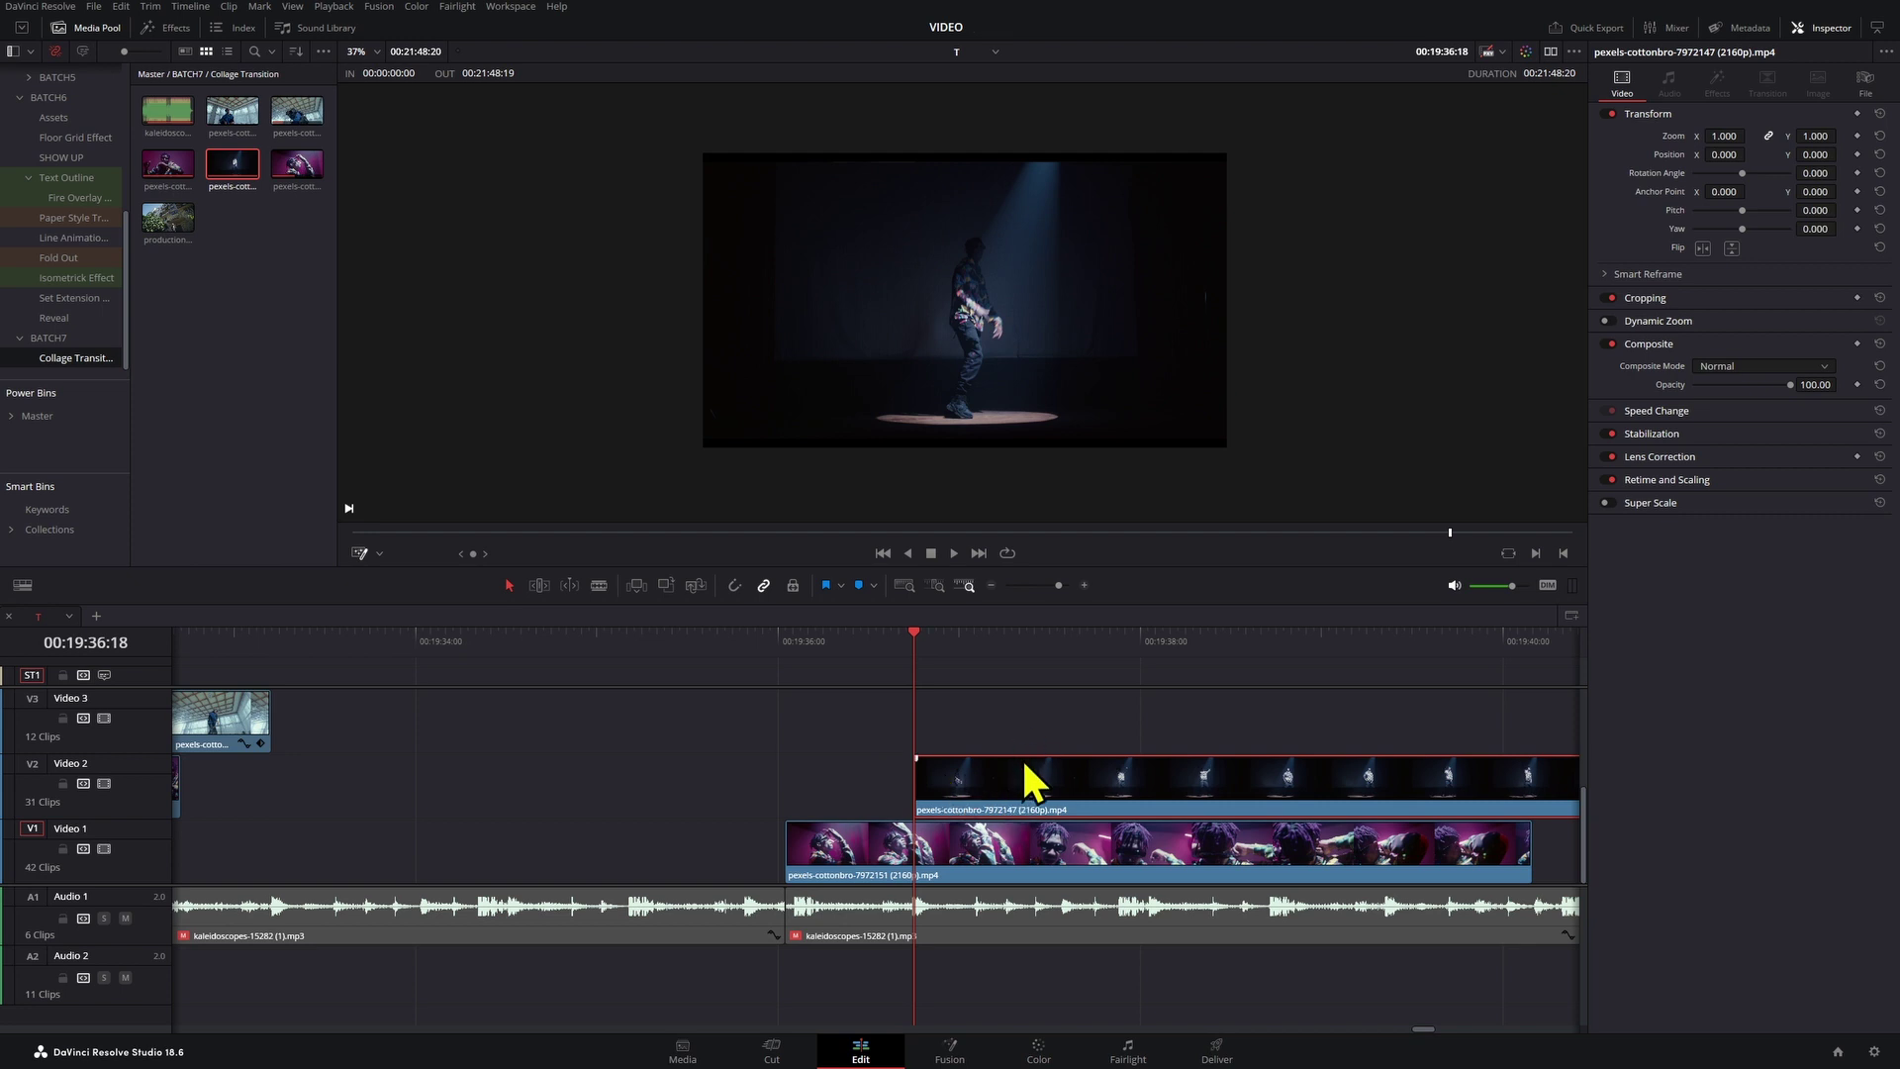
key(Delete)
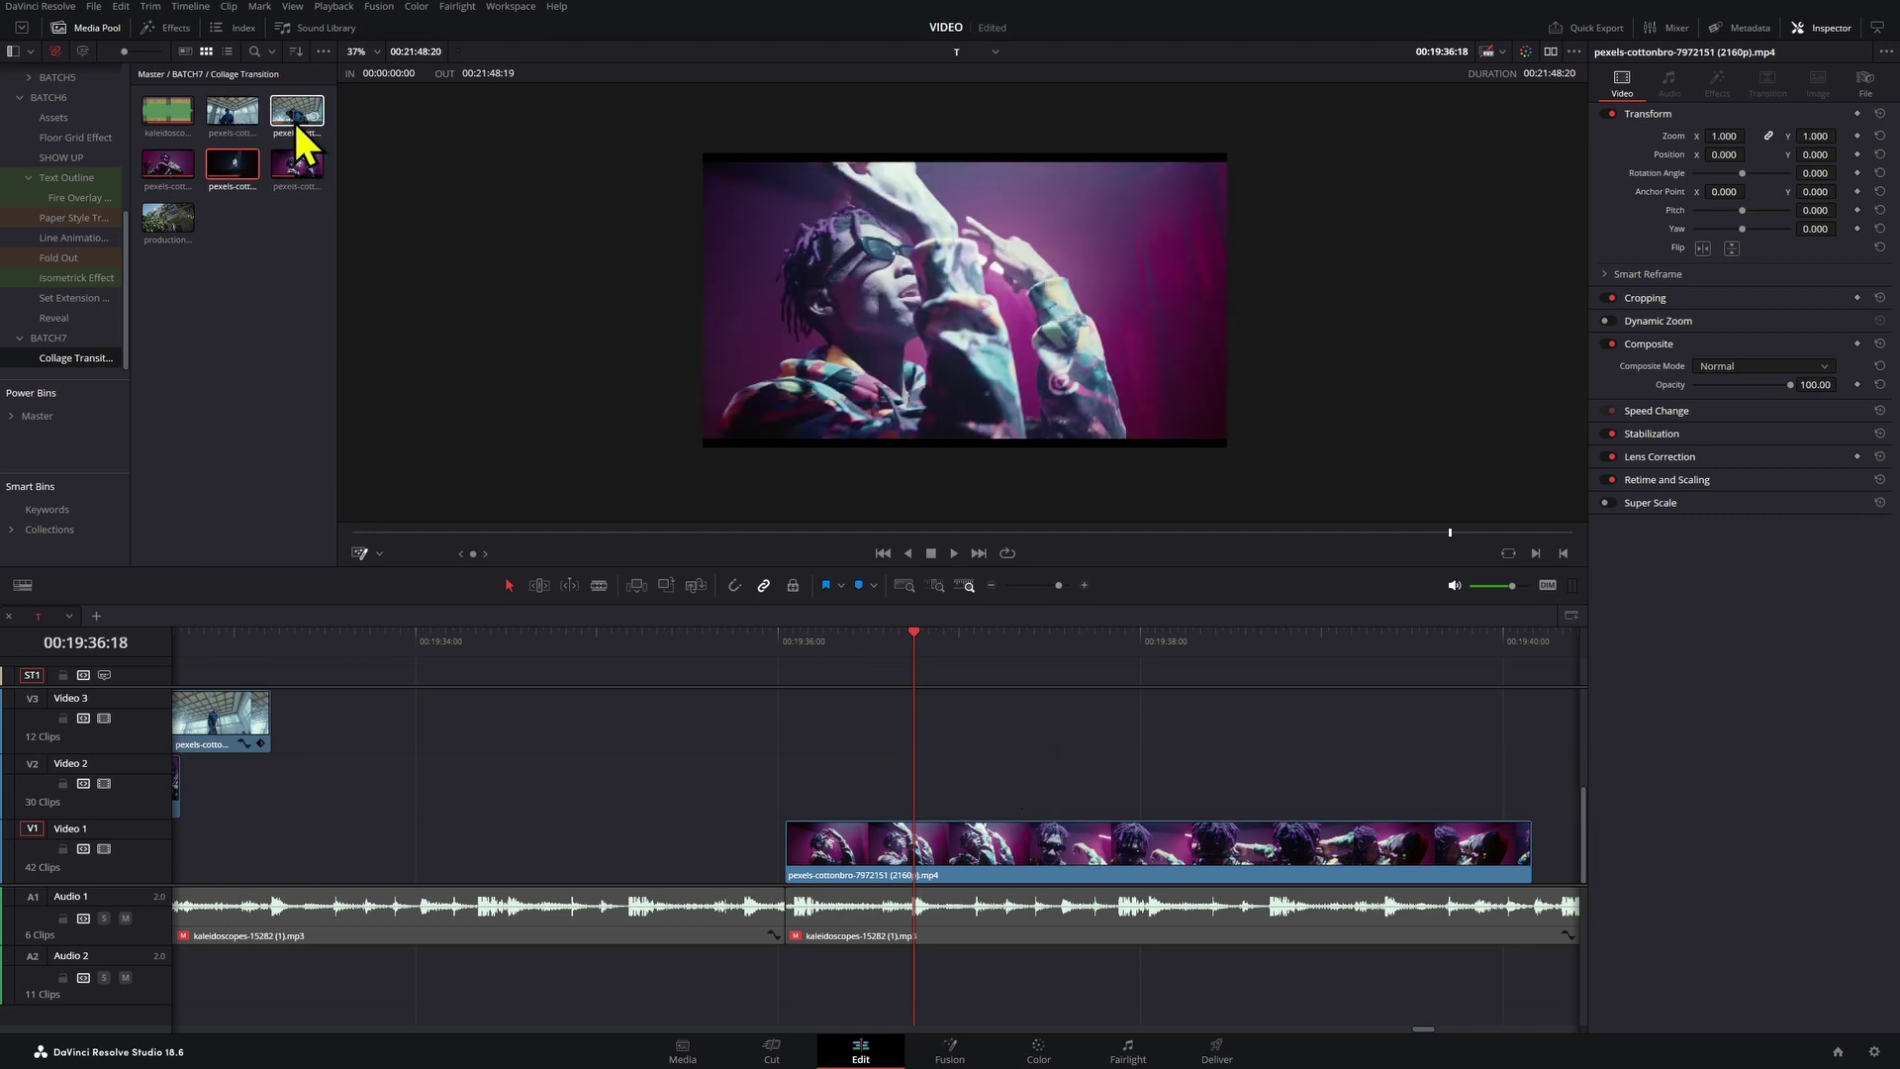
Step: Place pexels-cottonbro-7972144 on Video 2 at 00:19:36:18 and crop it to a wide rectangle around the man's head
mouse_move(297, 134)
mouse_down()
mouse_move(1001, 574)
mouse_move(317, 126)
mouse_up()
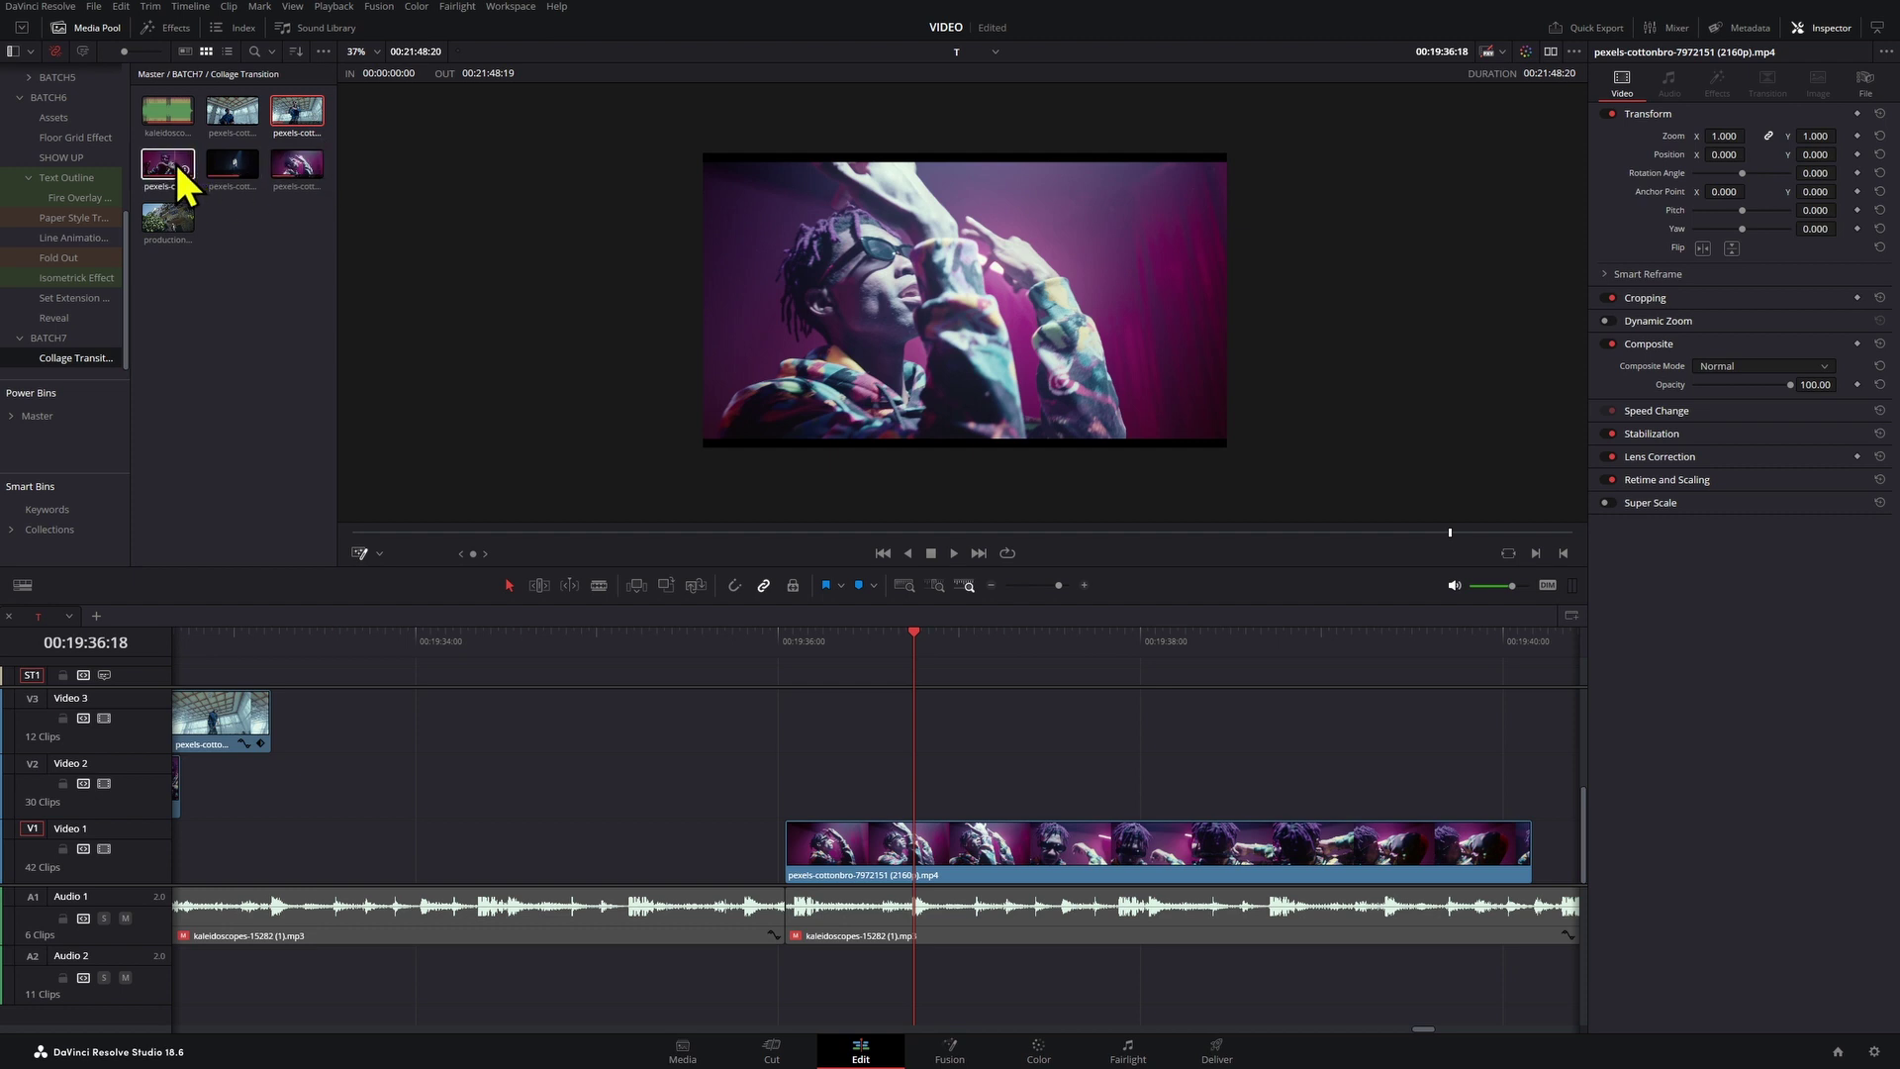
drag(183, 178, 916, 784)
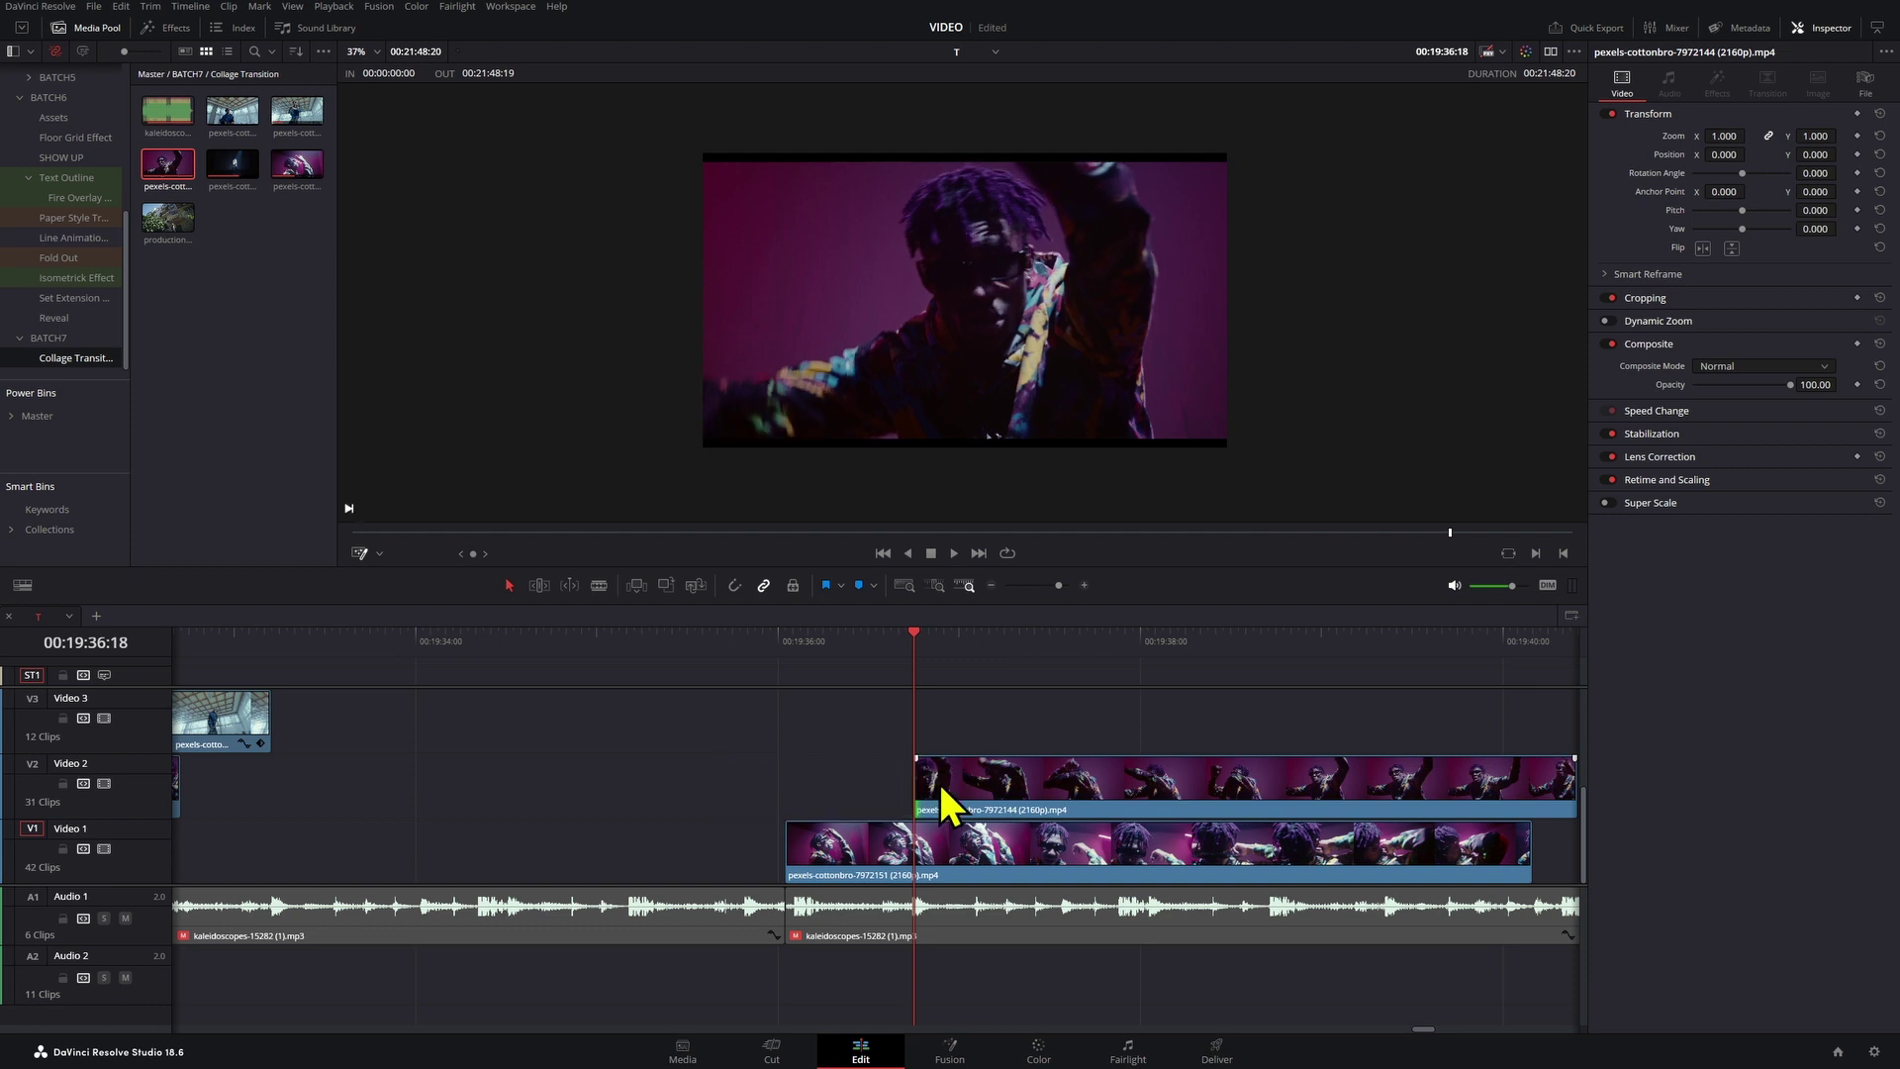
click(380, 553)
click(389, 595)
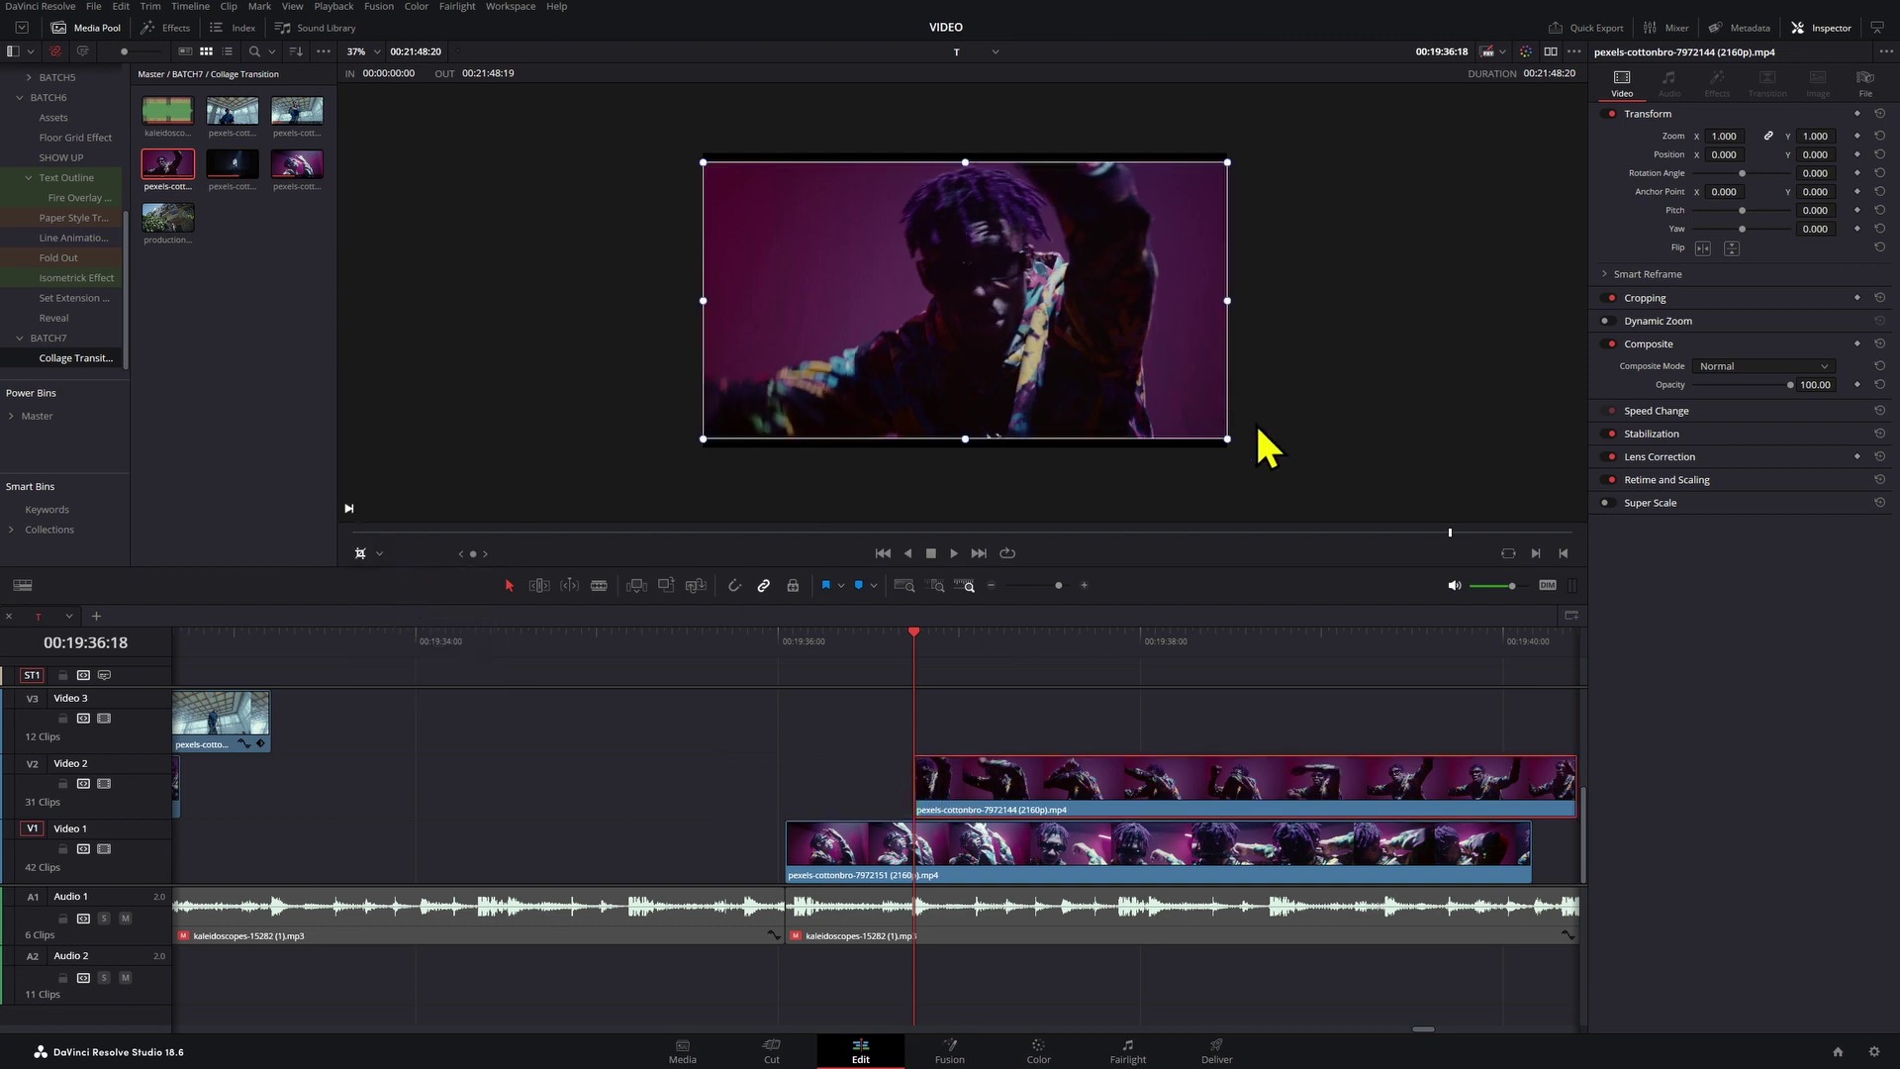
drag(1228, 440, 956, 259)
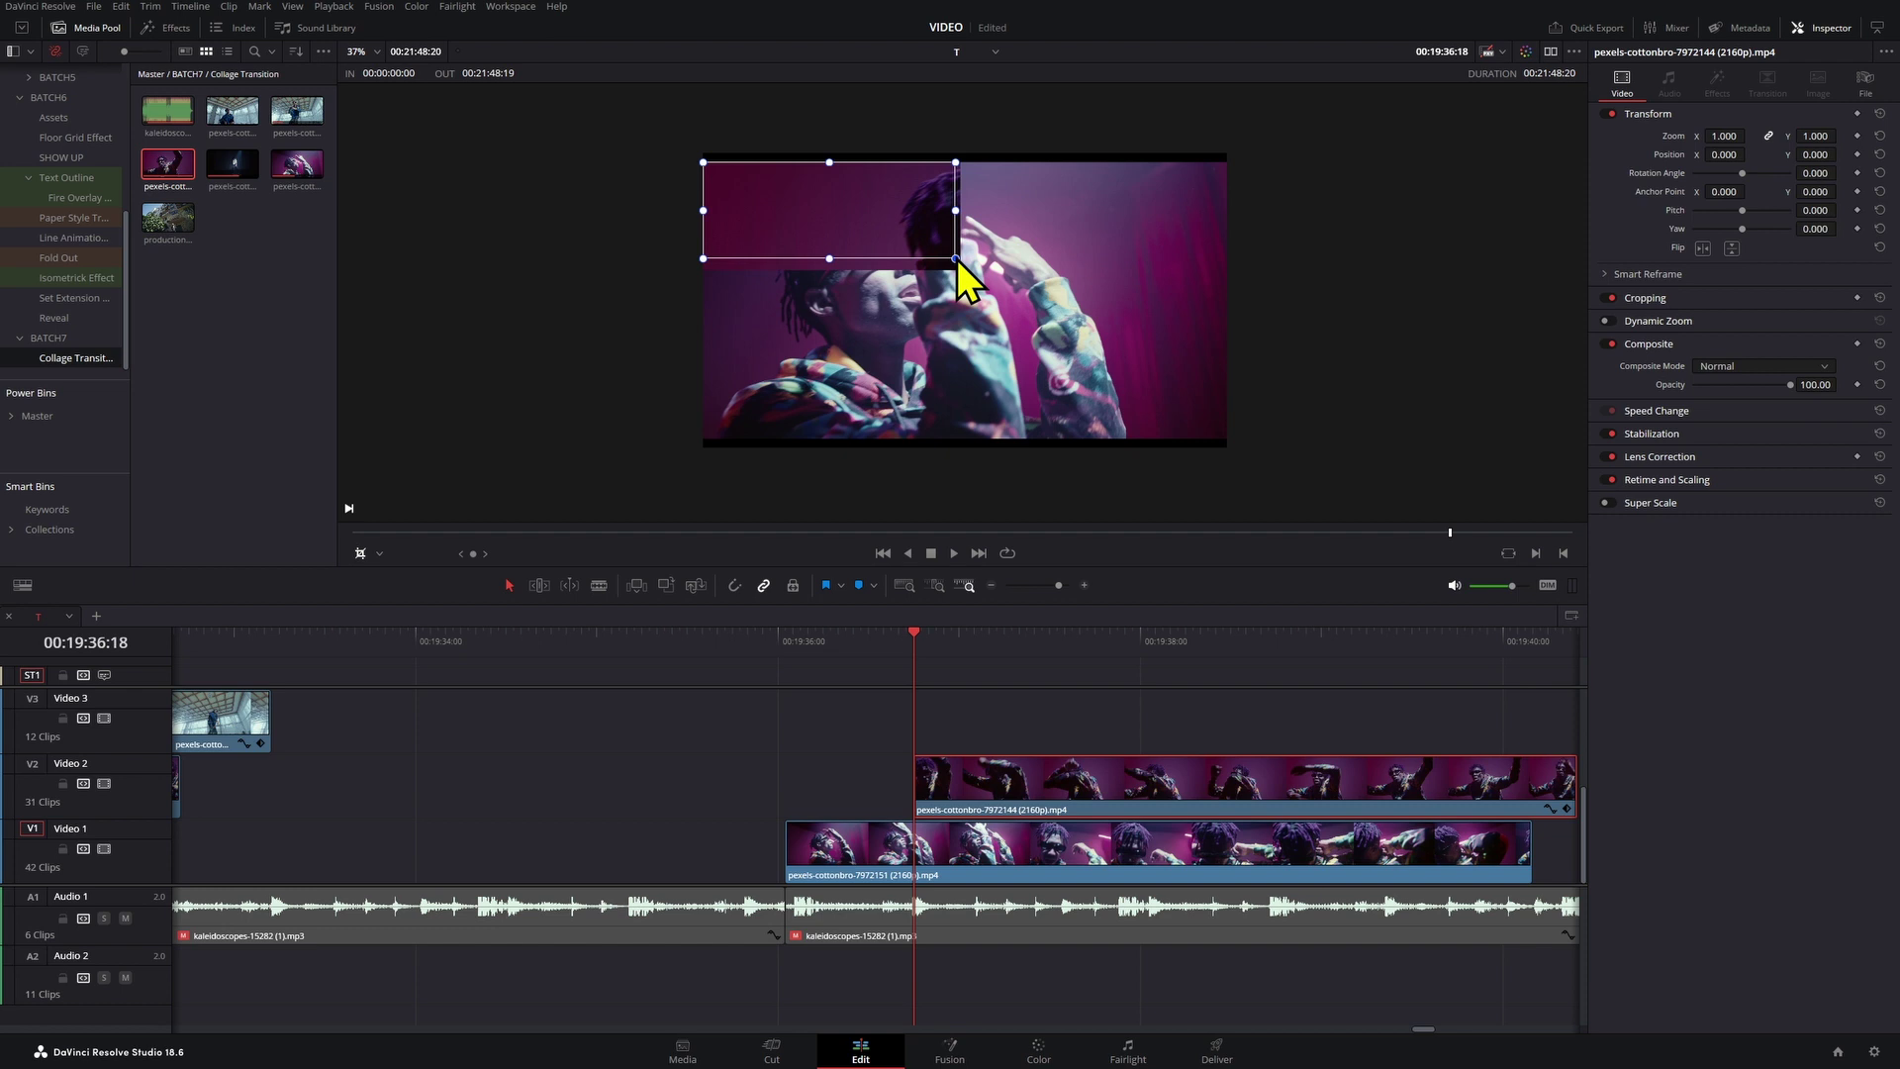
drag(861, 223, 1060, 283)
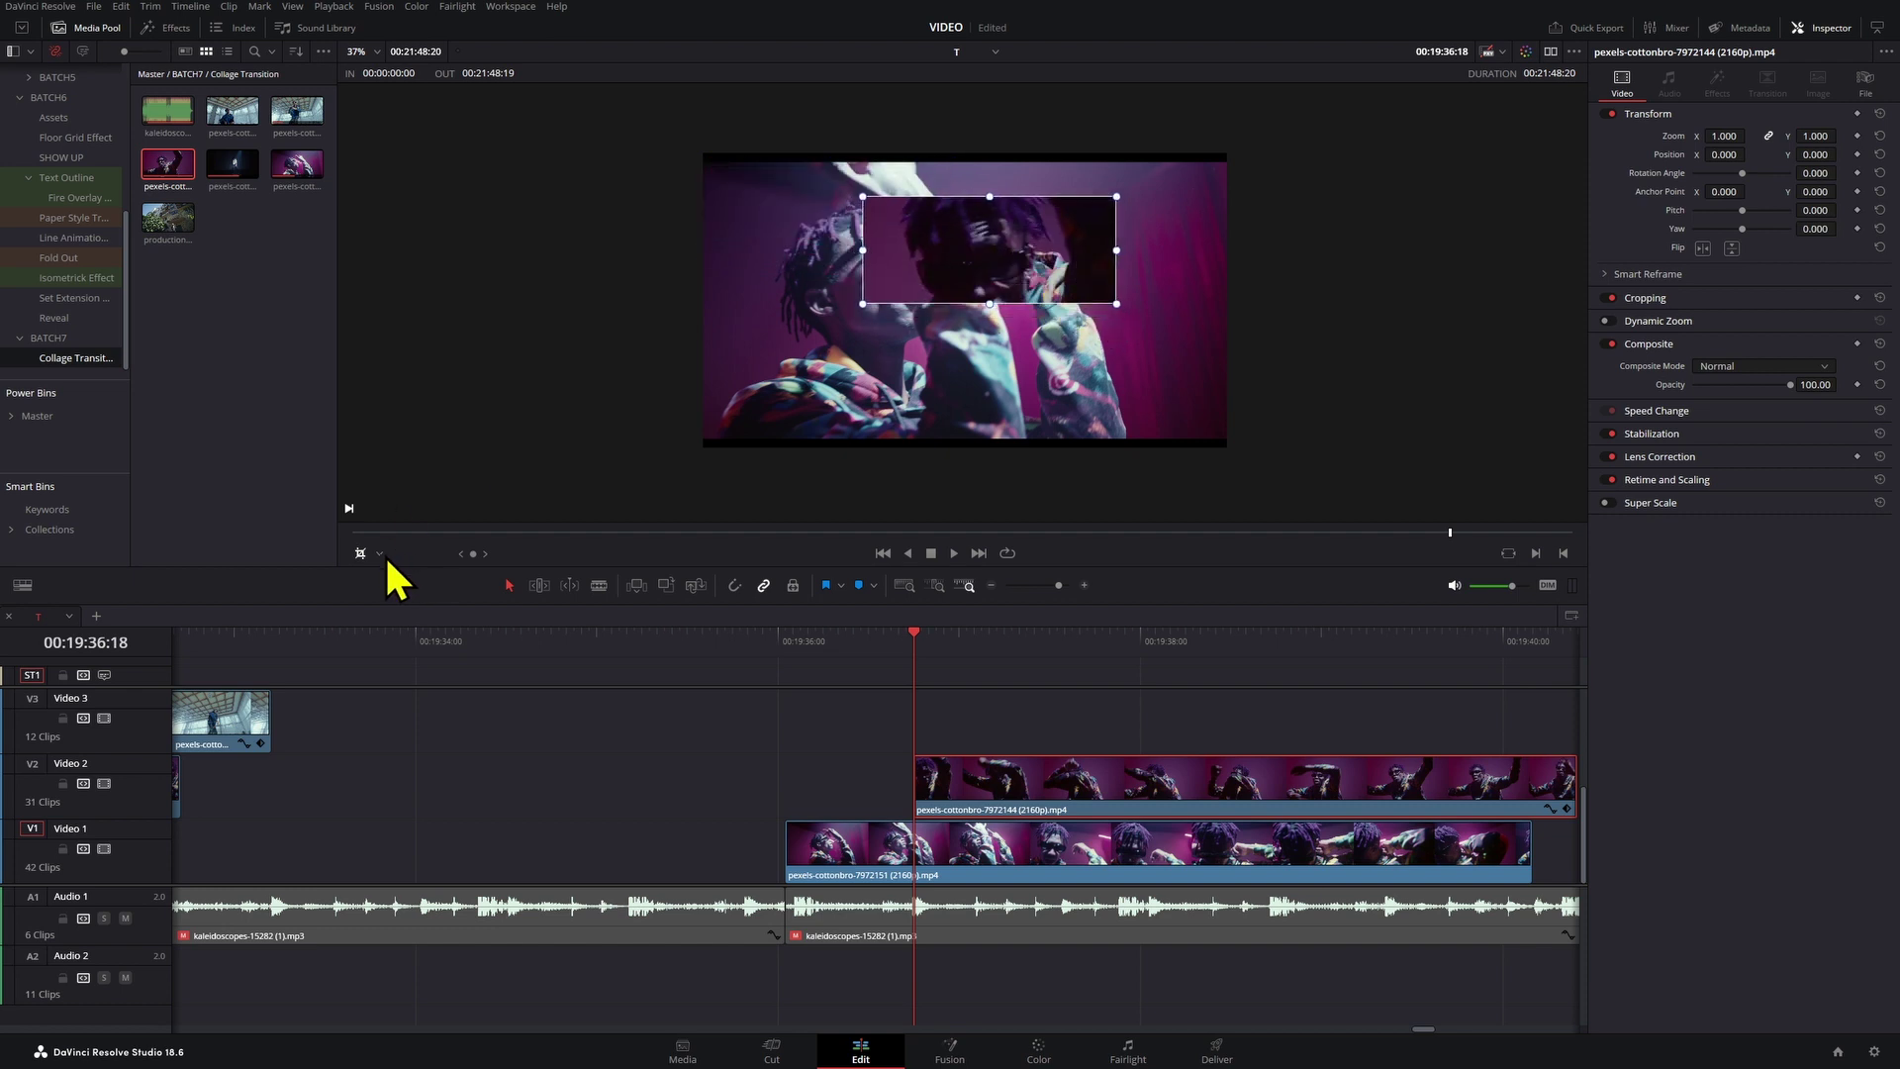
Step: Transform the cropped Video 2 clip to the lower left of the frame, at about X -470, Y -484
click(380, 554)
click(402, 578)
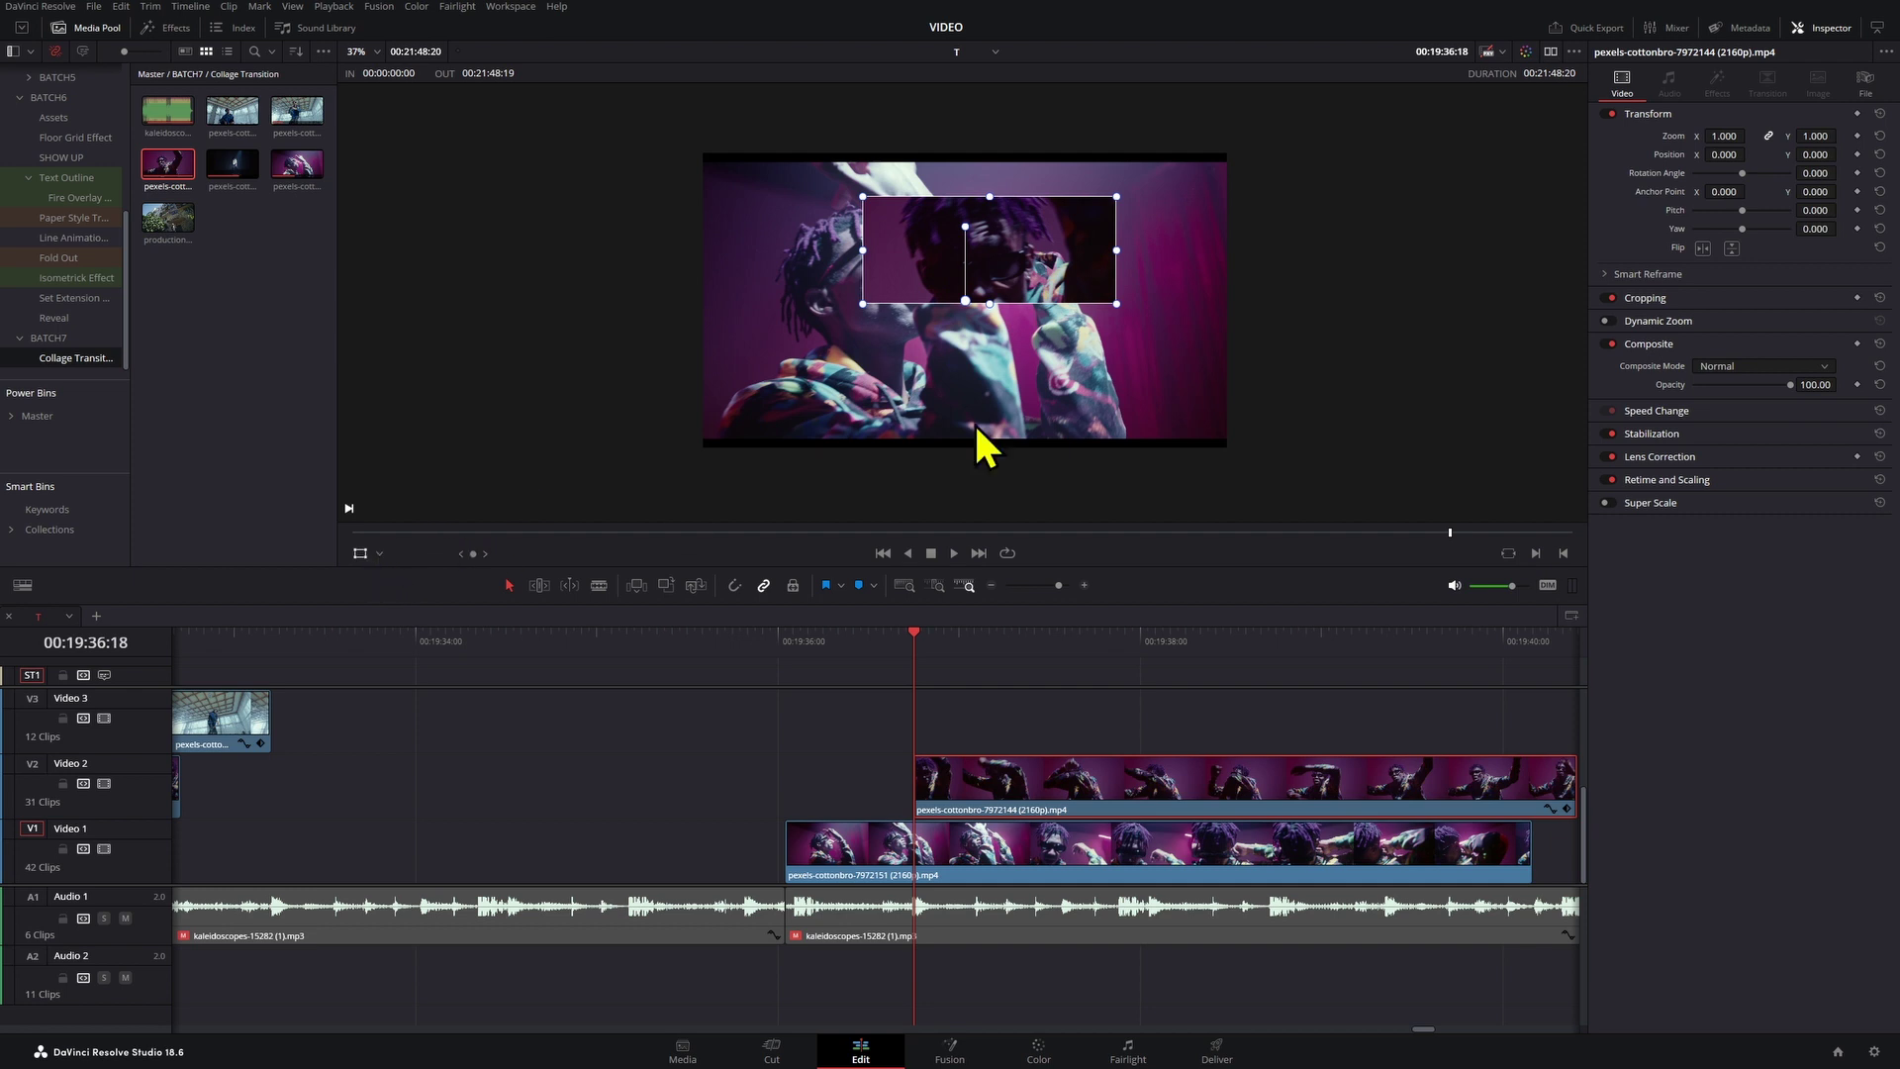
drag(1025, 272, 922, 414)
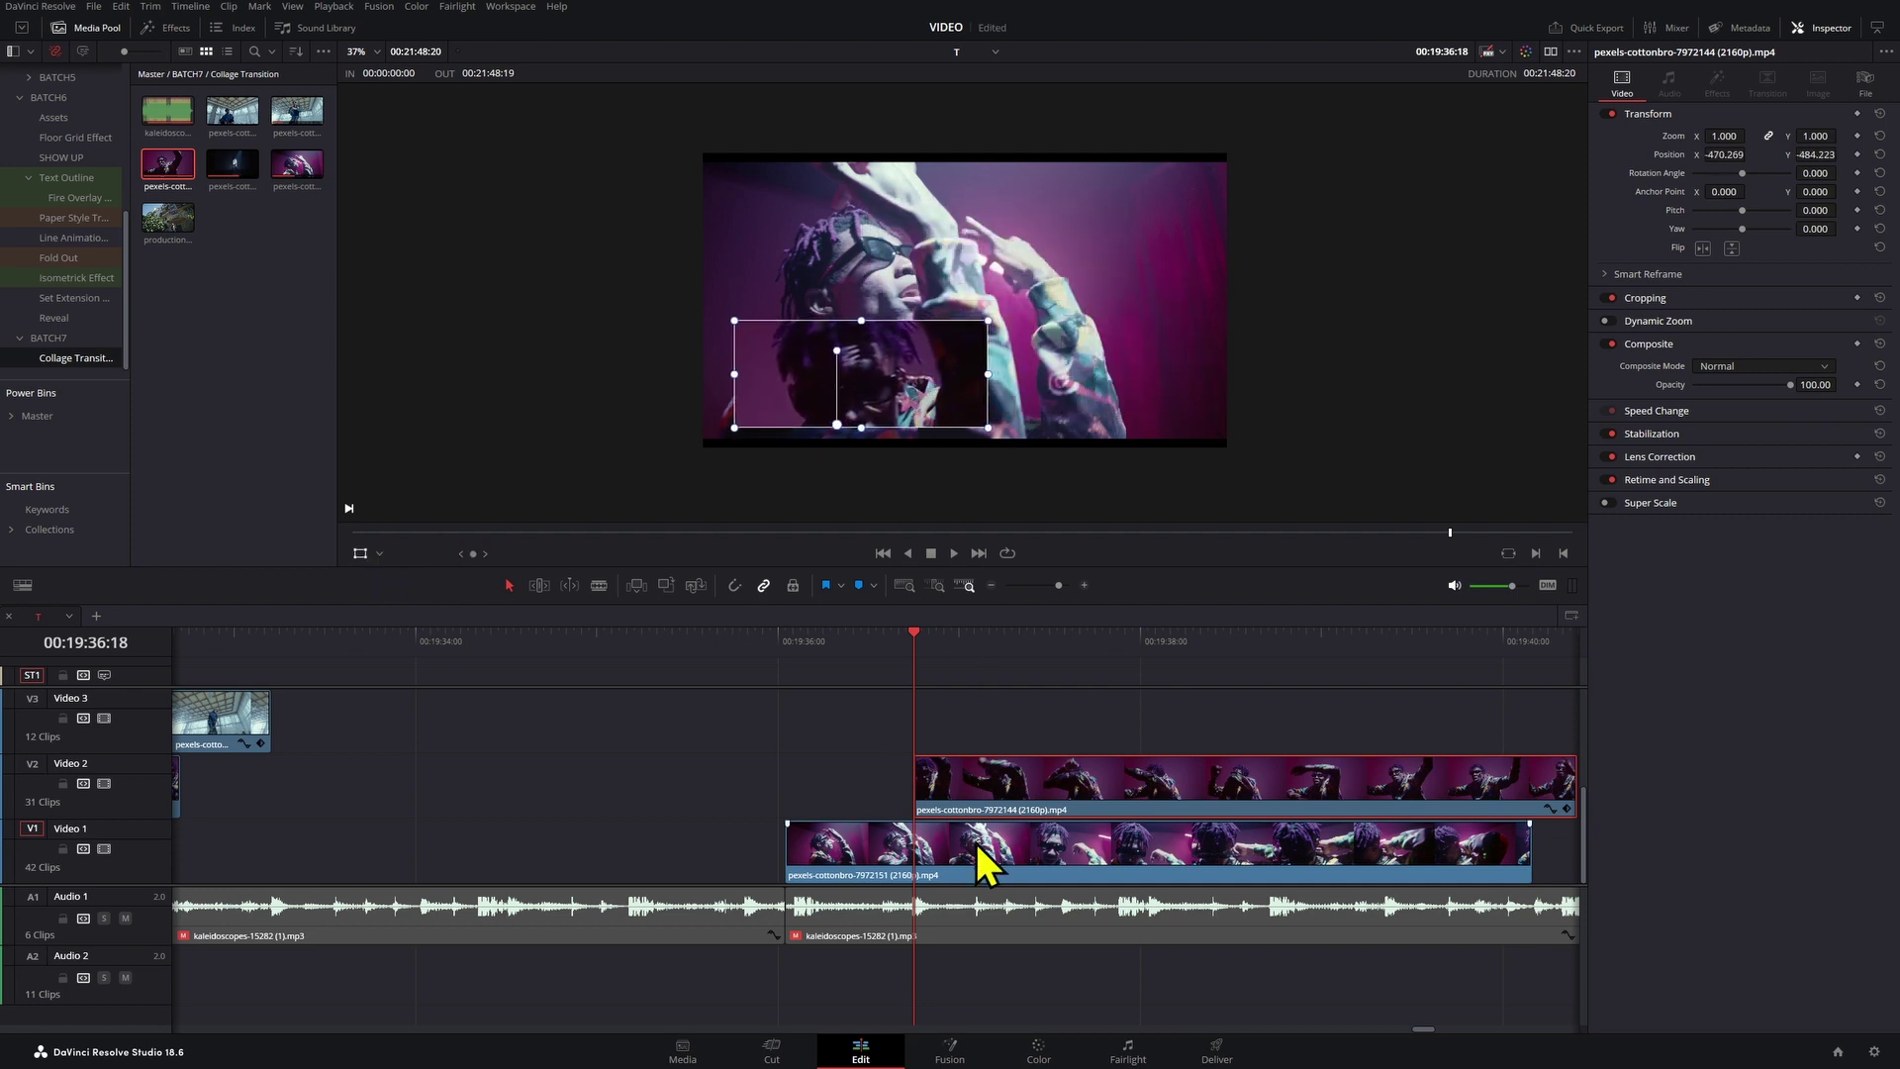
Step: Place pexels-cottonbro-7955111 on Video 3 at 00:19:37:02 and crop it to a tall, narrow rectangle around the man's face
drag(920, 660, 969, 660)
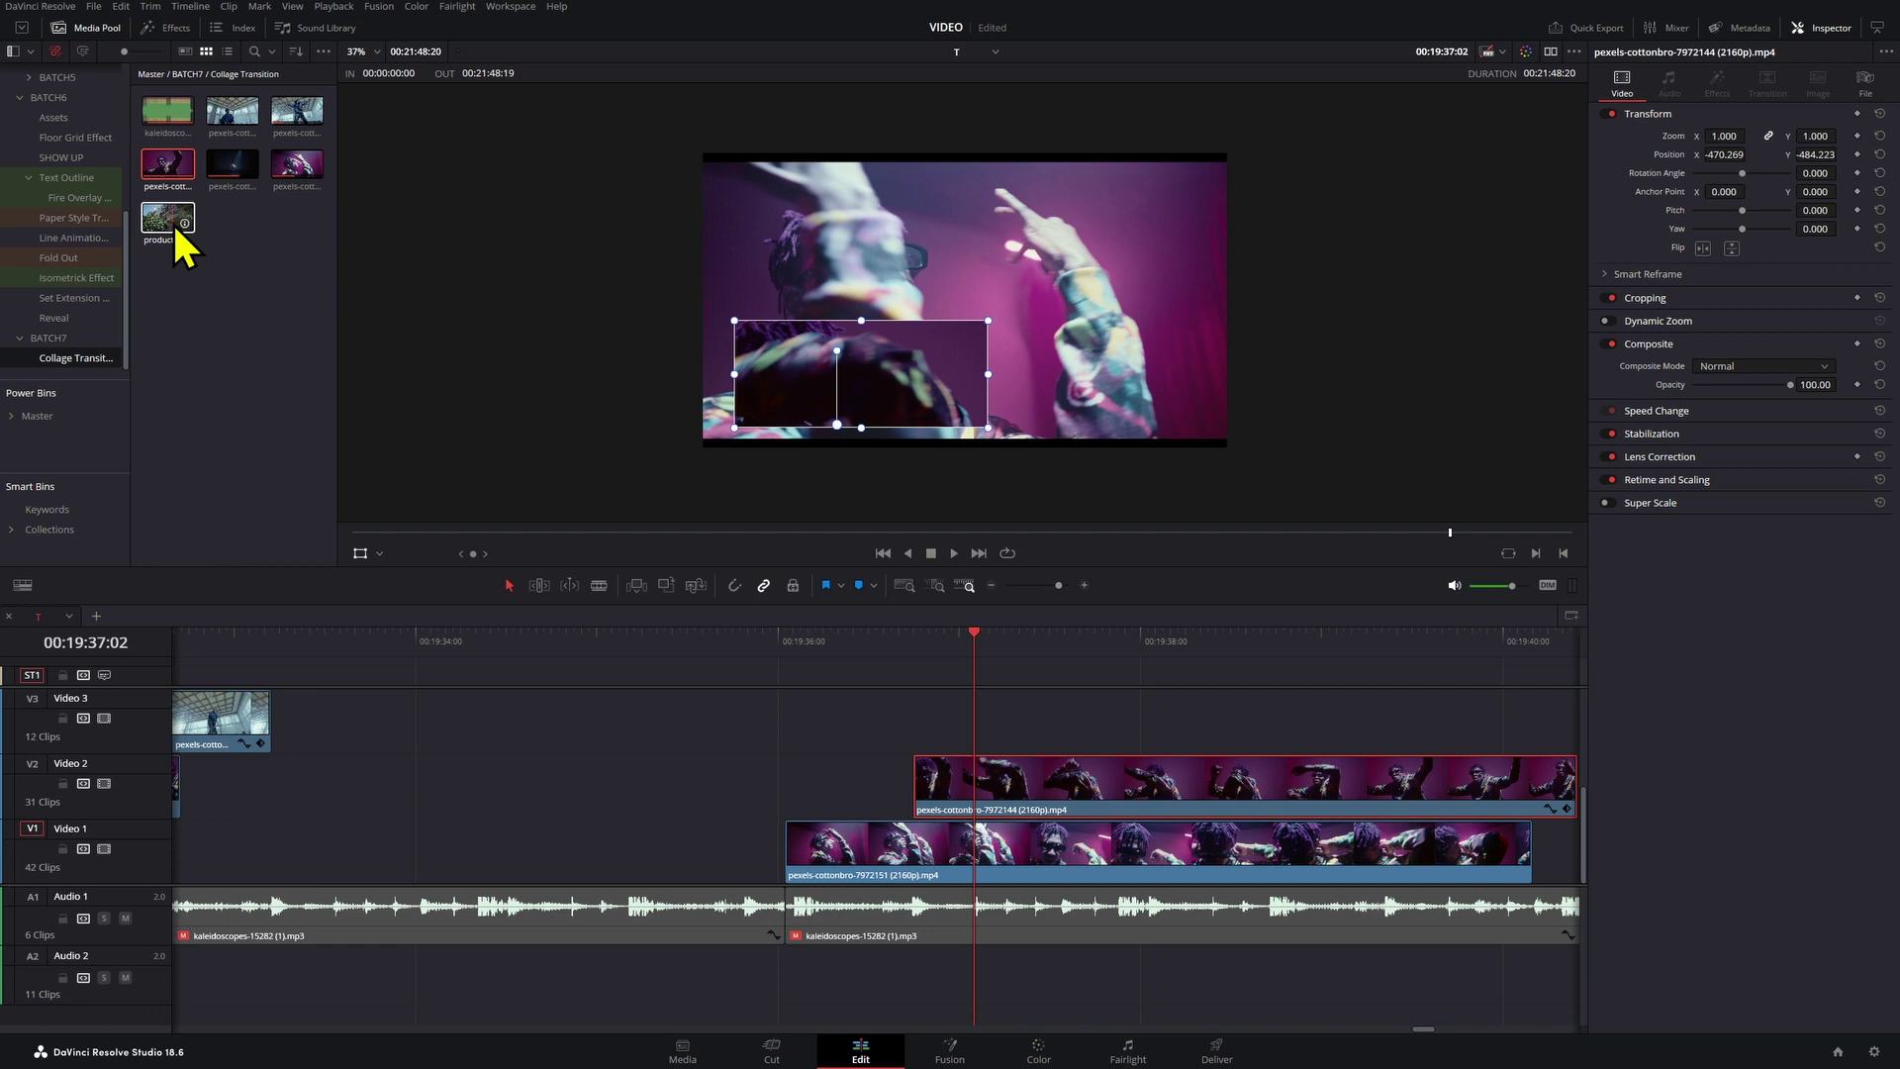
drag(299, 123, 976, 716)
click(379, 555)
click(392, 600)
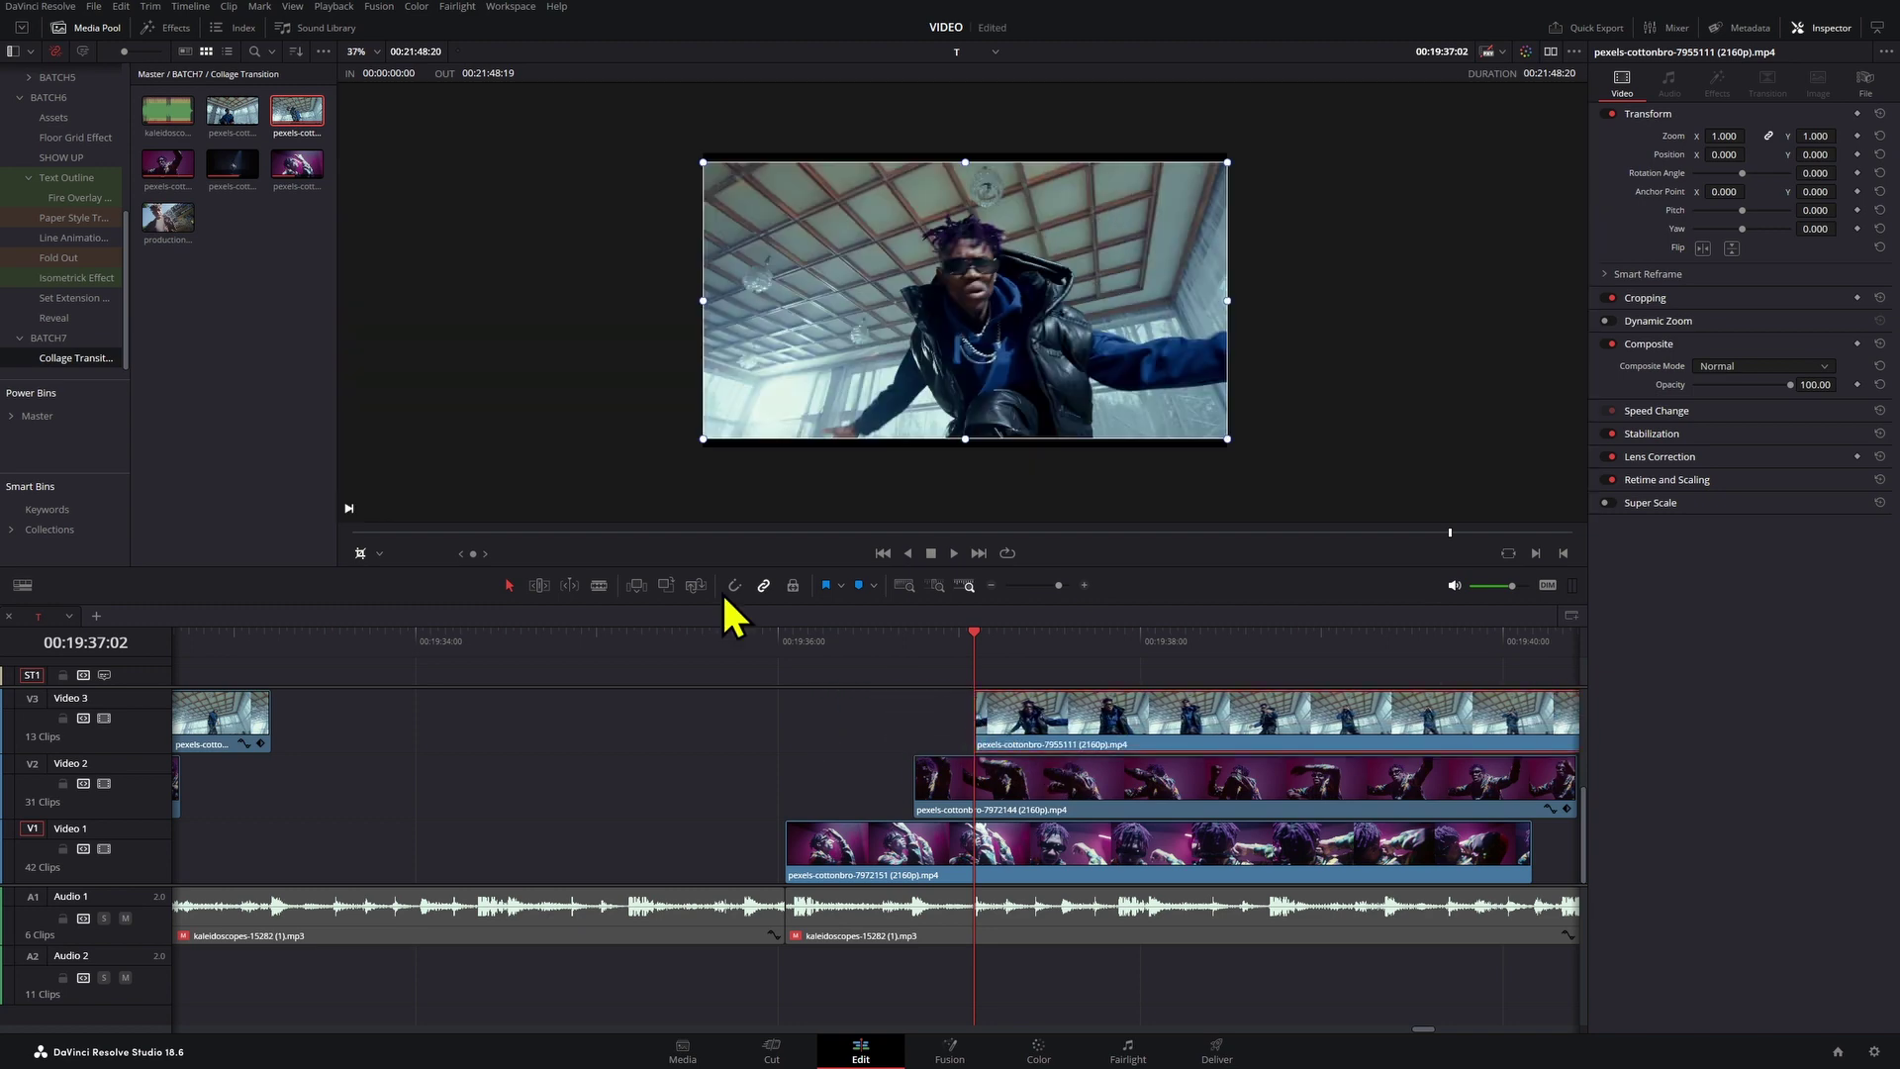
drag(1231, 443, 1097, 300)
drag(825, 263, 945, 270)
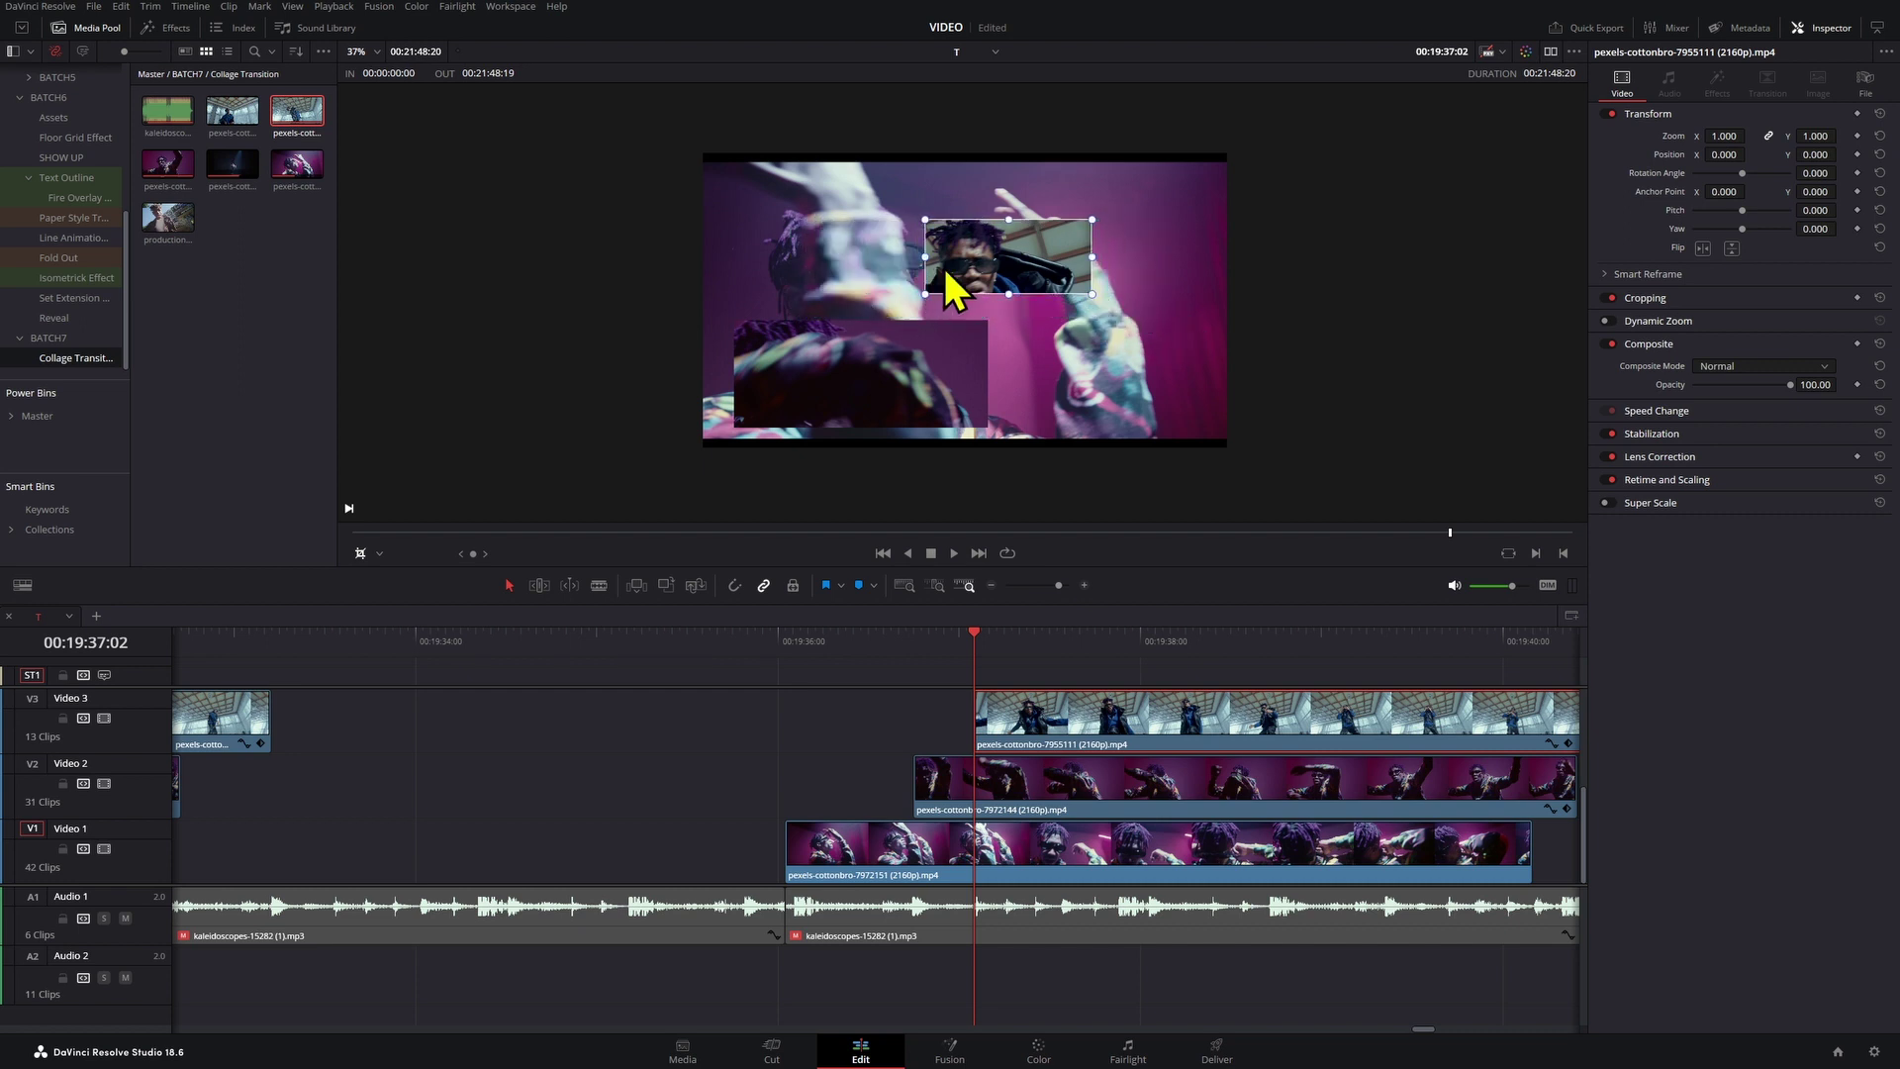
drag(1092, 257, 1011, 257)
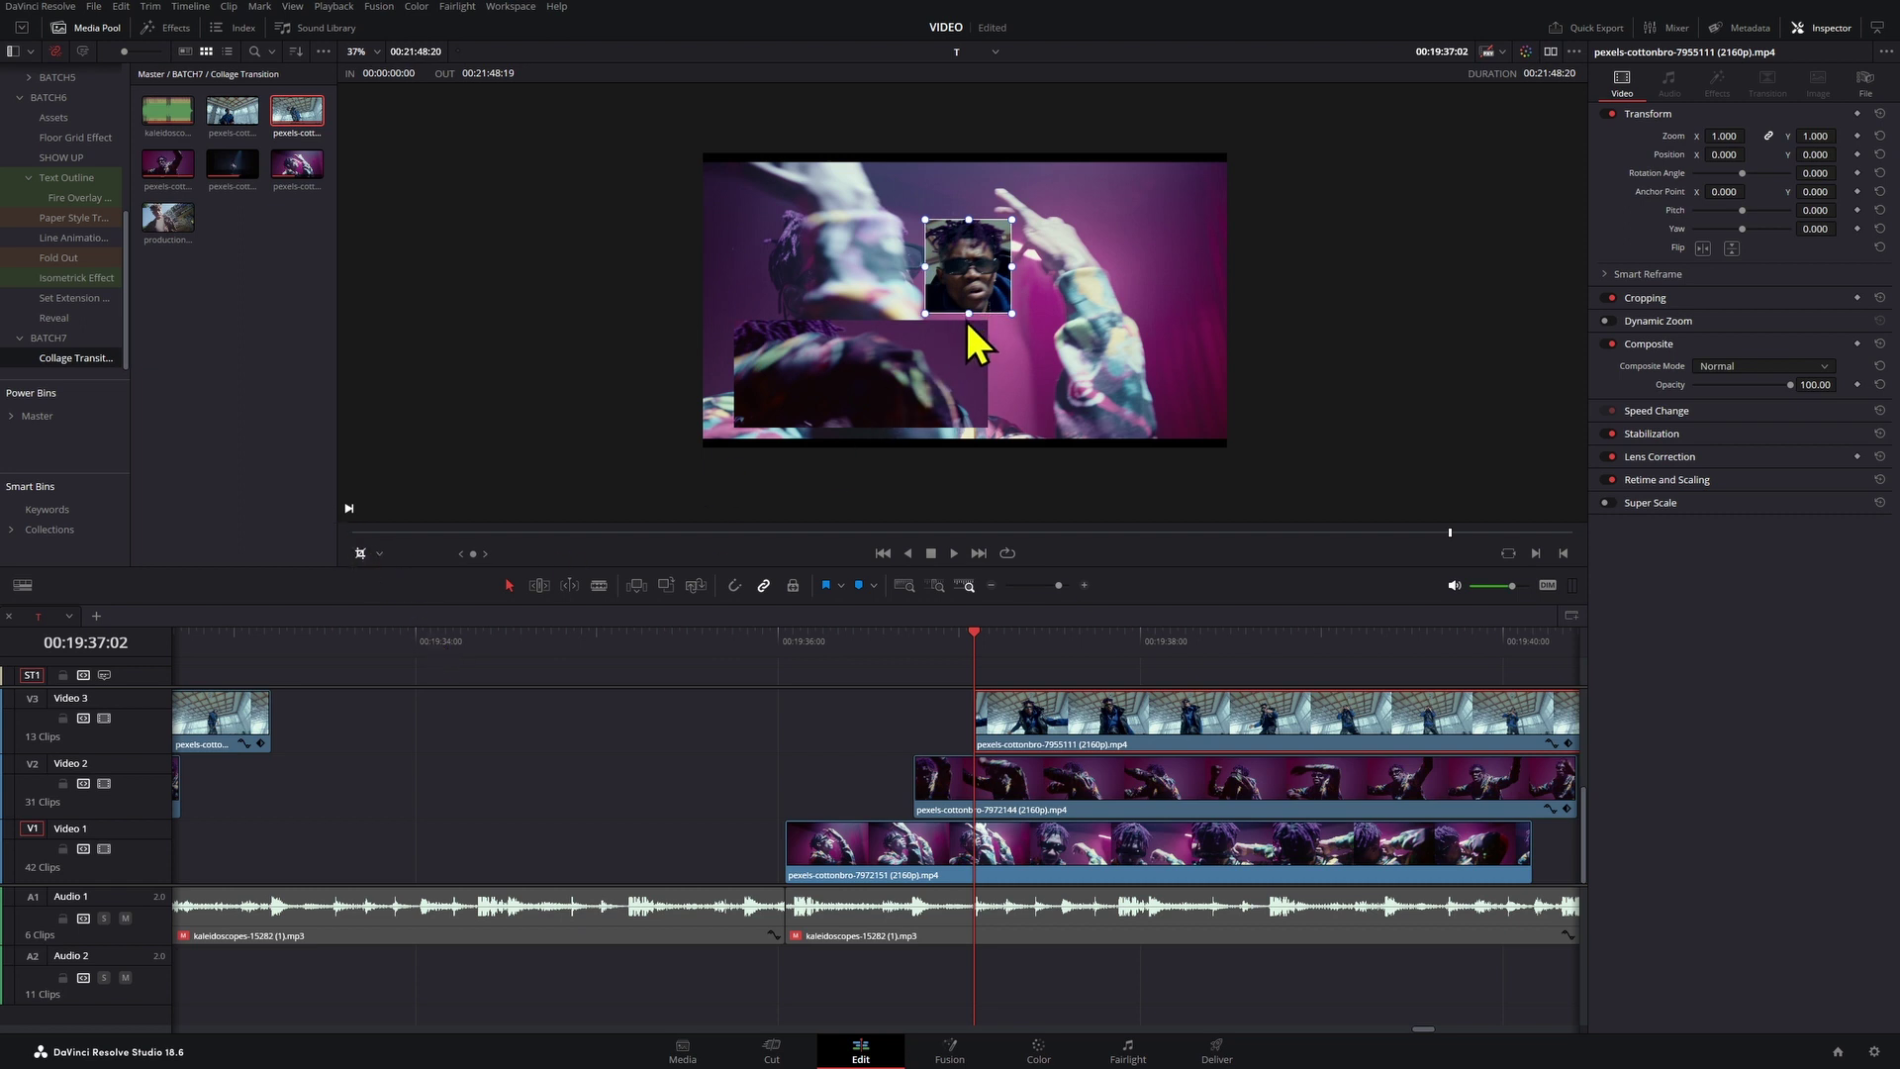
drag(968, 315, 969, 372)
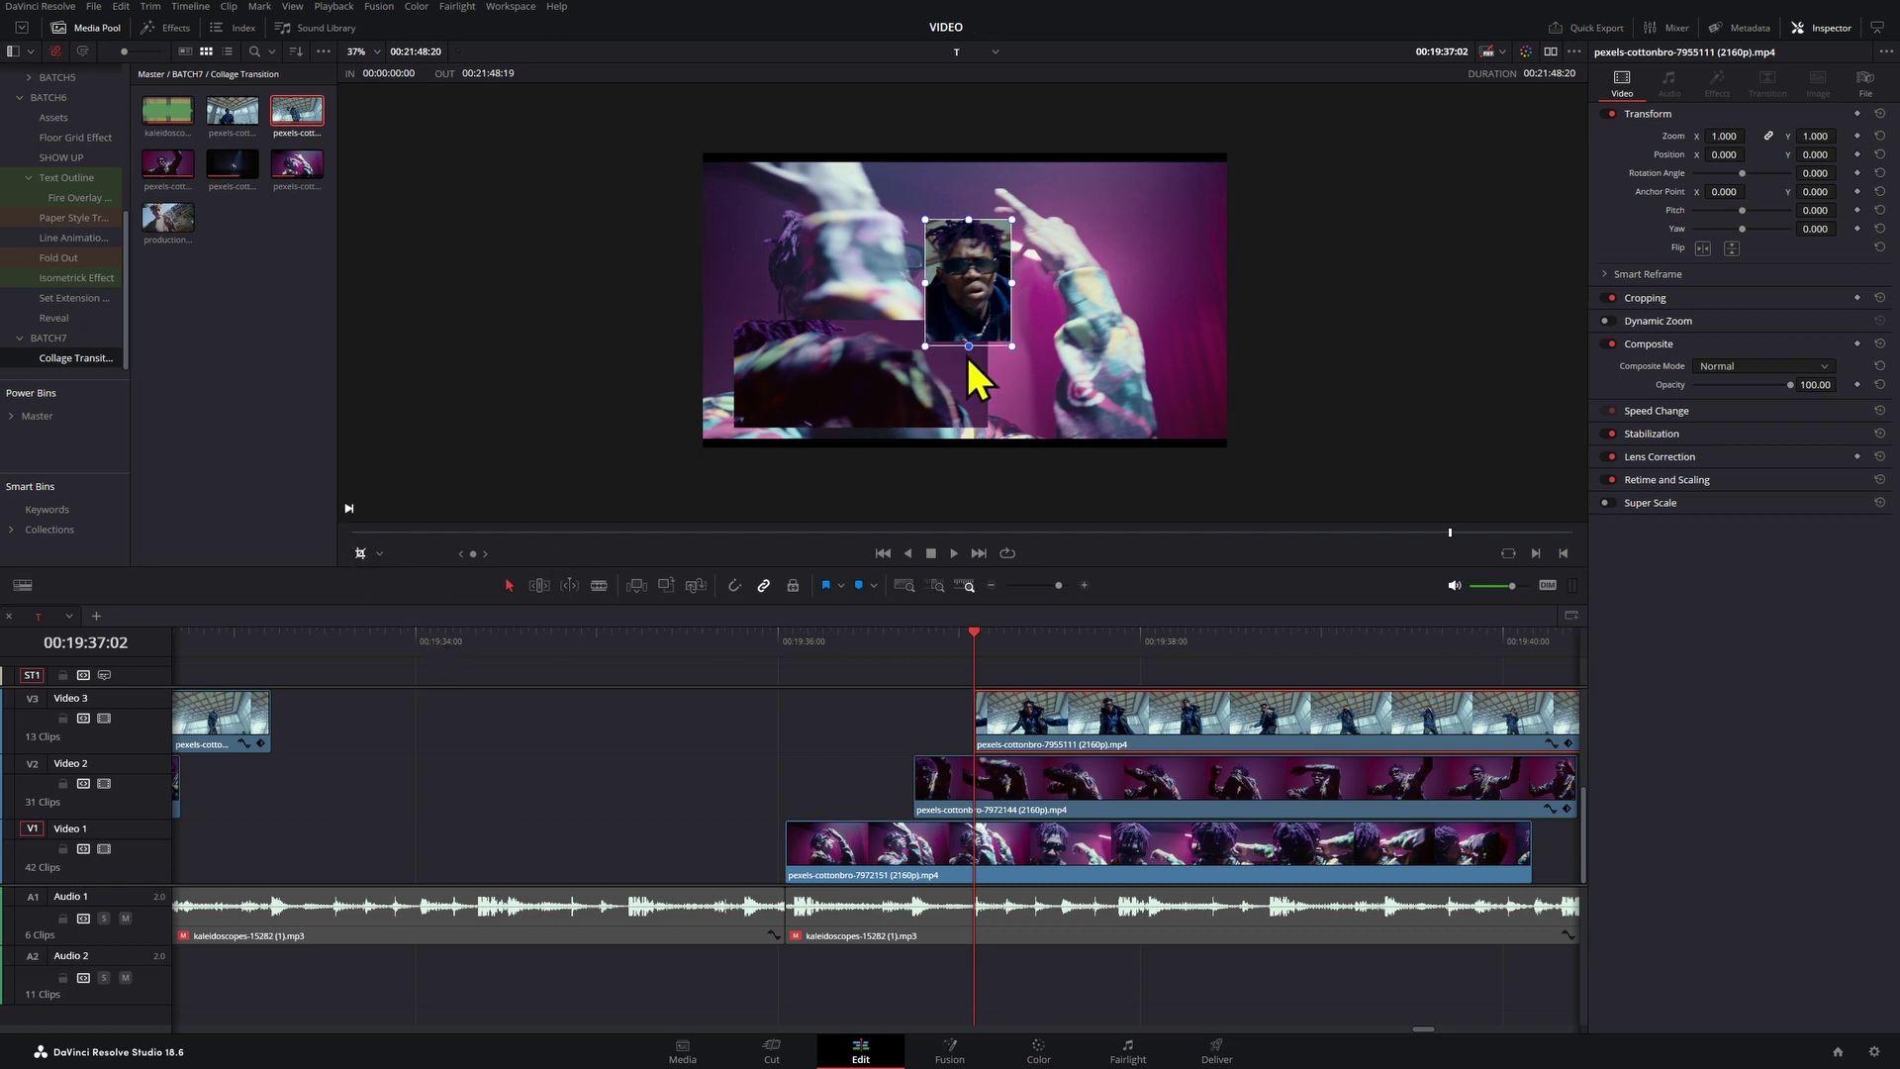
Step: Transform the cropped Video 3 clip to the right side of the frame, at about X 576, Y 20
click(379, 553)
click(406, 624)
drag(1004, 328, 1169, 304)
Step: Try the horizontal and vertical flips on the cropped Video 3 clip
click(1702, 249)
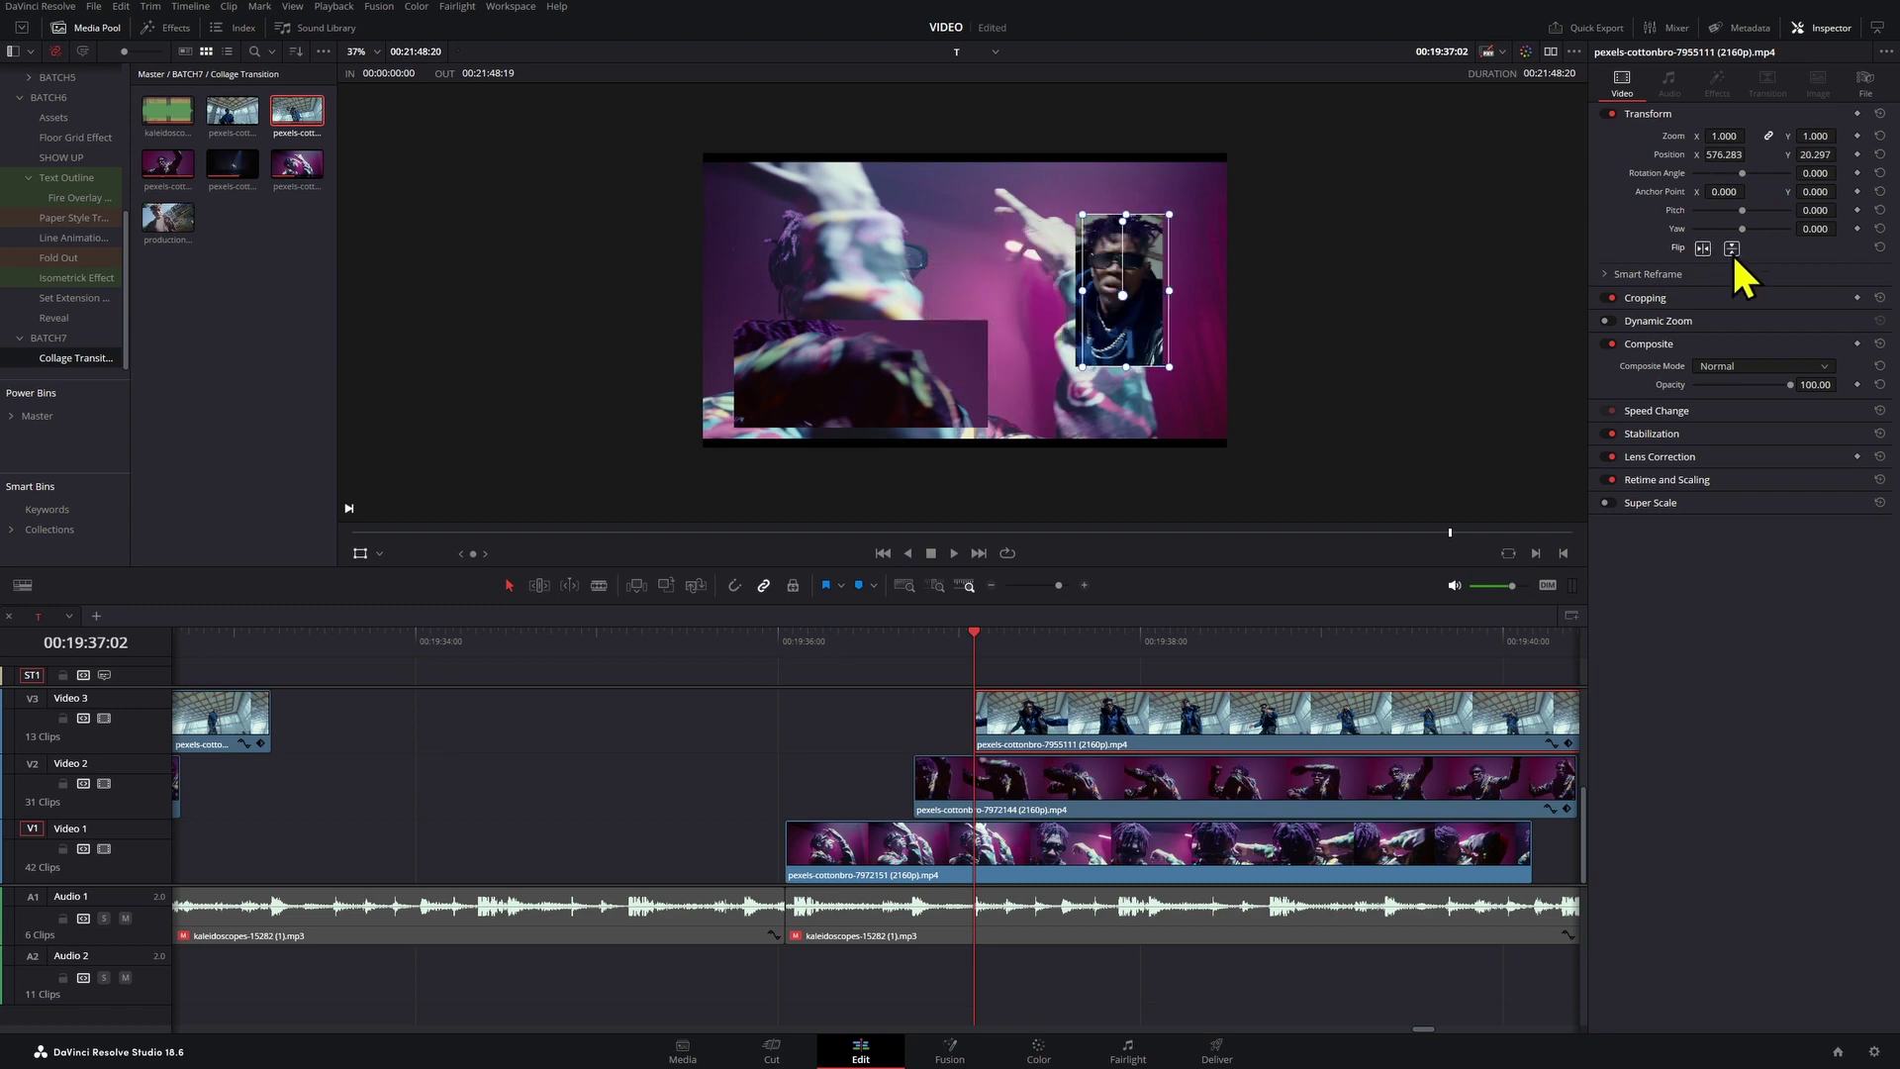
click(1732, 249)
click(1732, 250)
click(1703, 250)
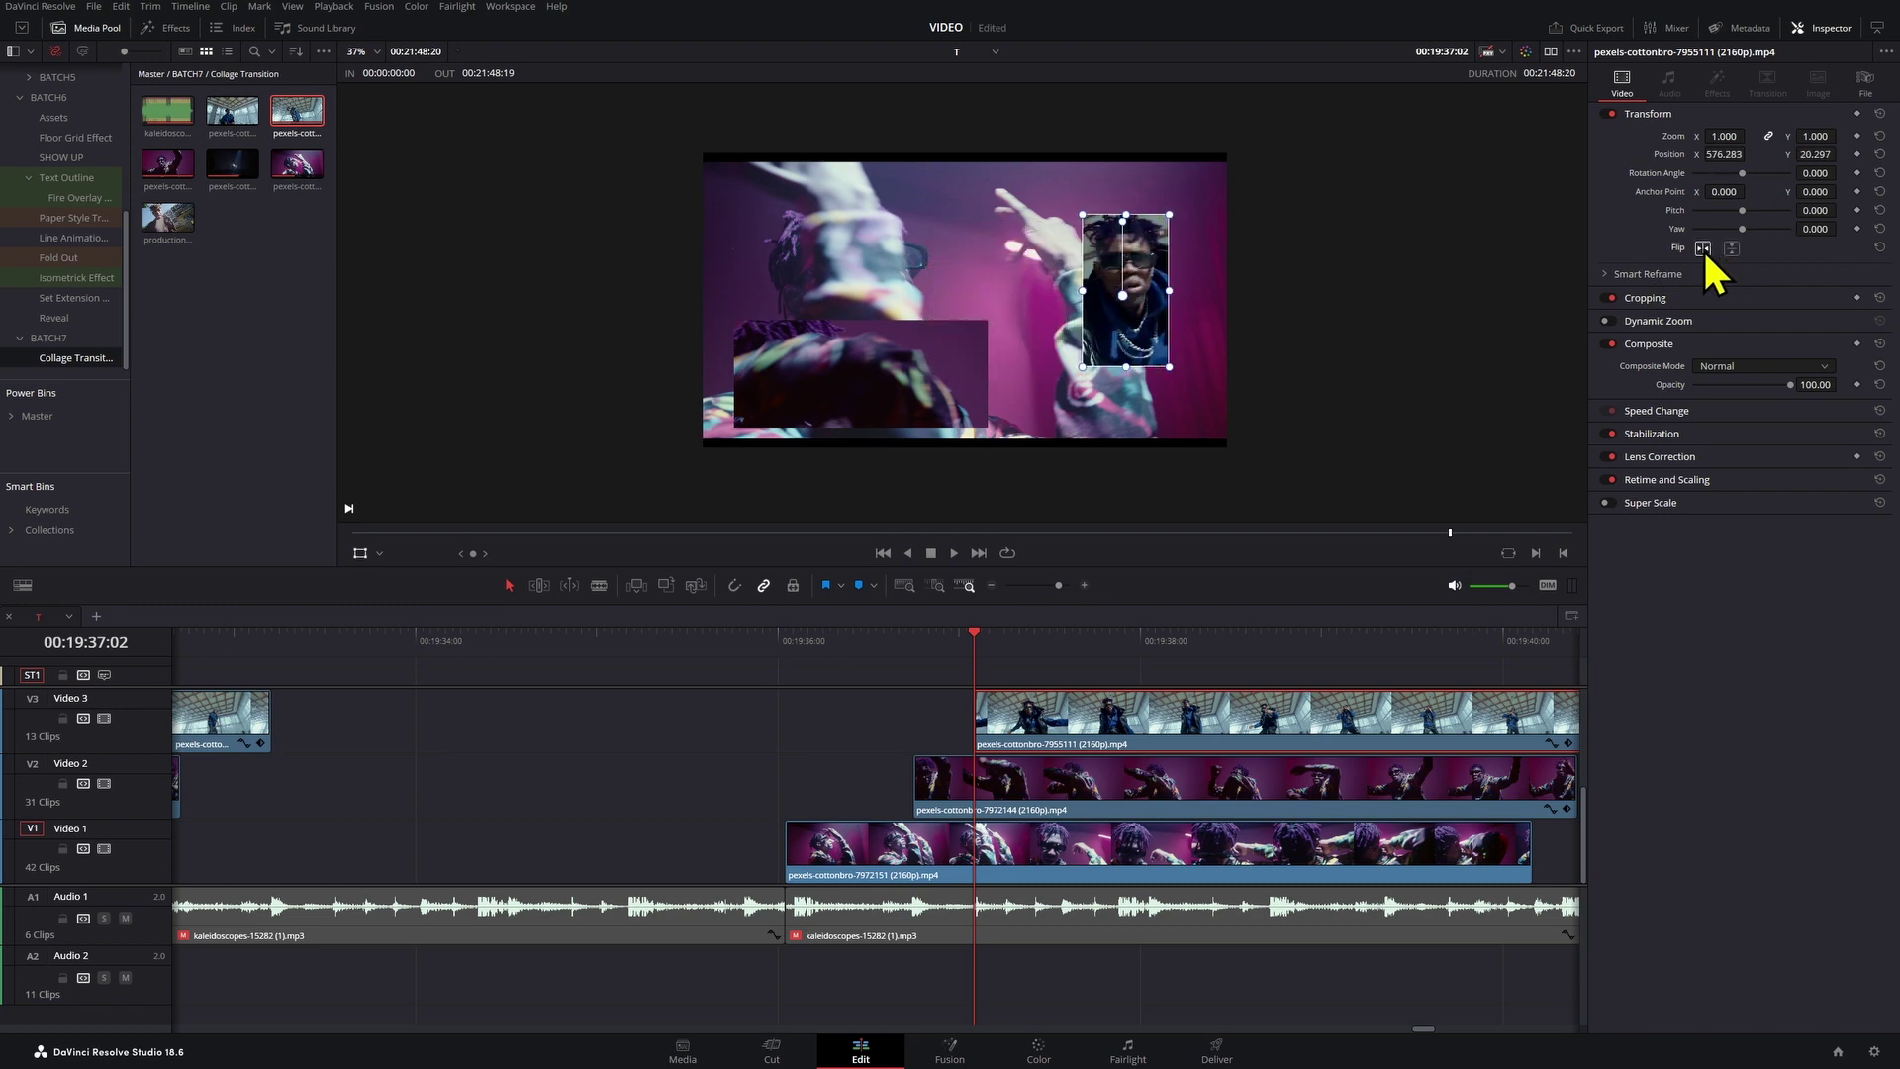
Step: Place pexels-cottonbro-7955110 on Video 4 starting at 00:19:37:10
drag(991, 726, 922, 753)
click(934, 669)
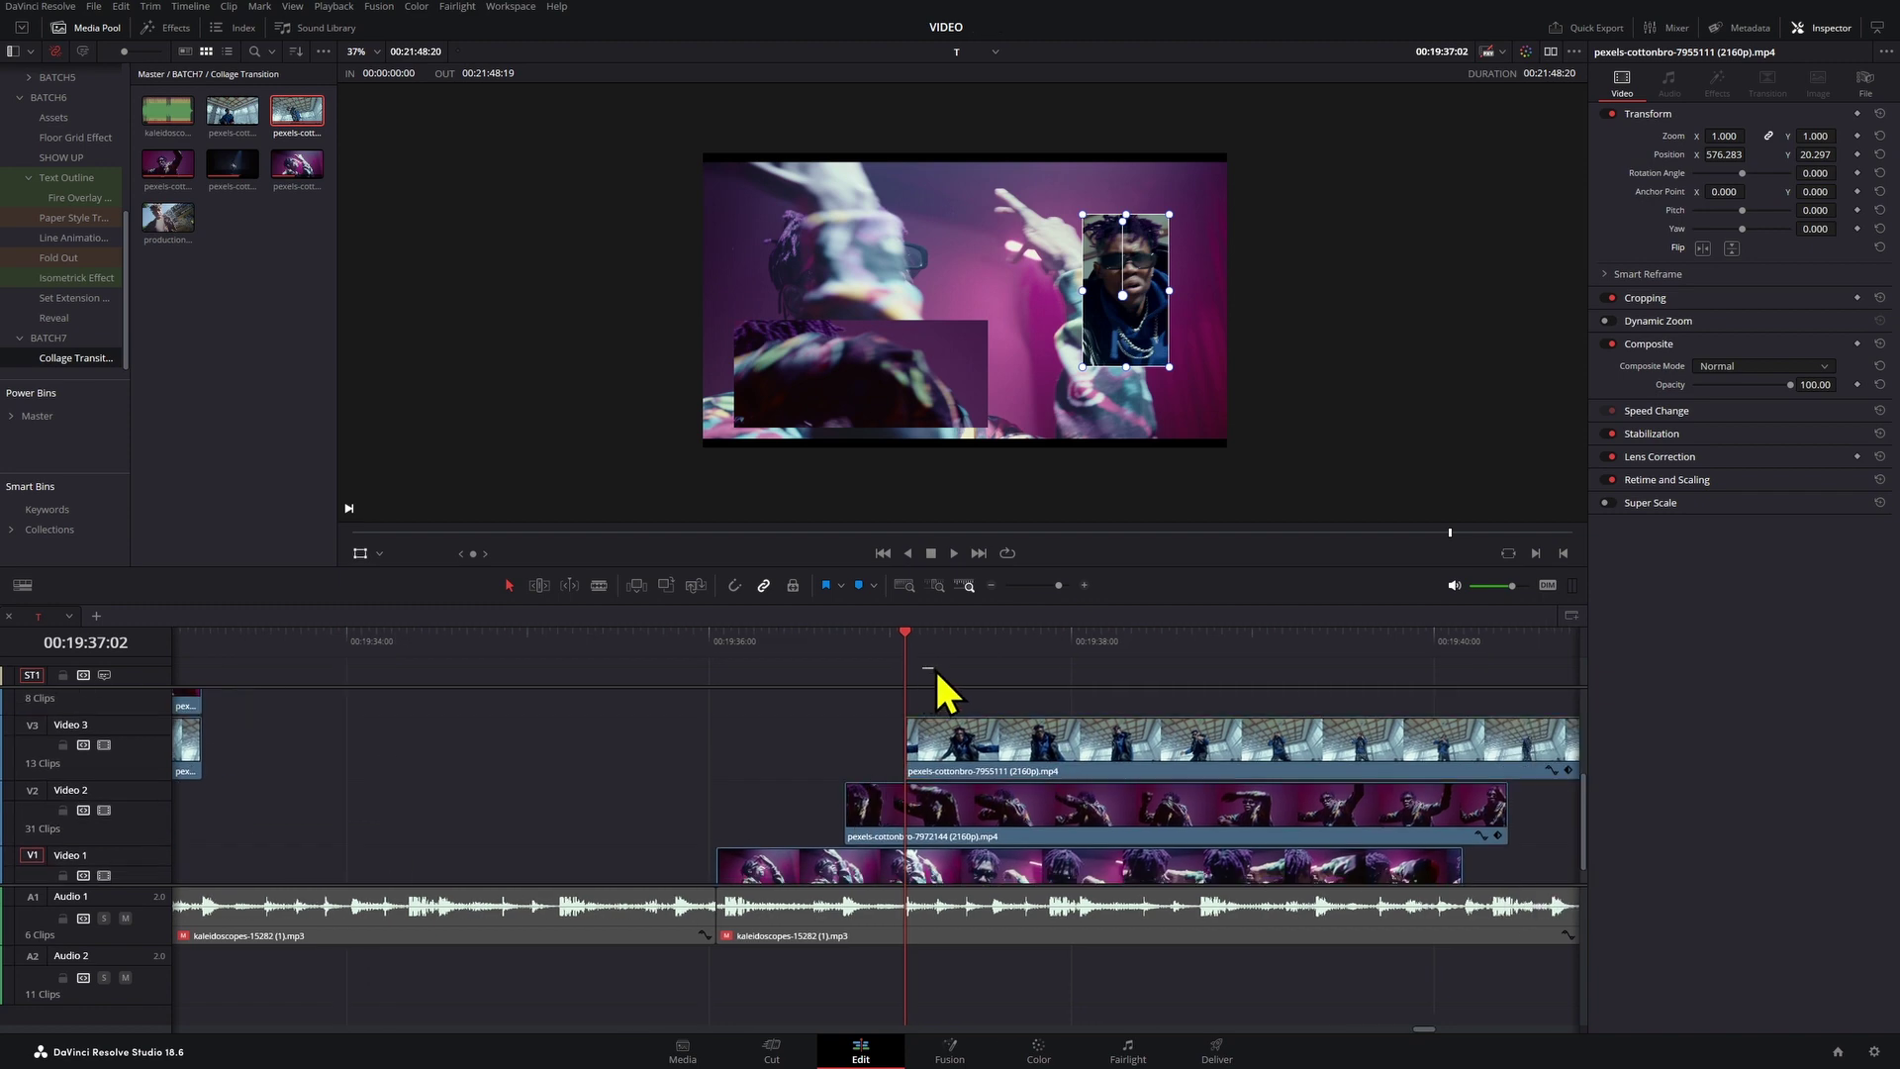
click(924, 647)
drag(958, 656, 966, 658)
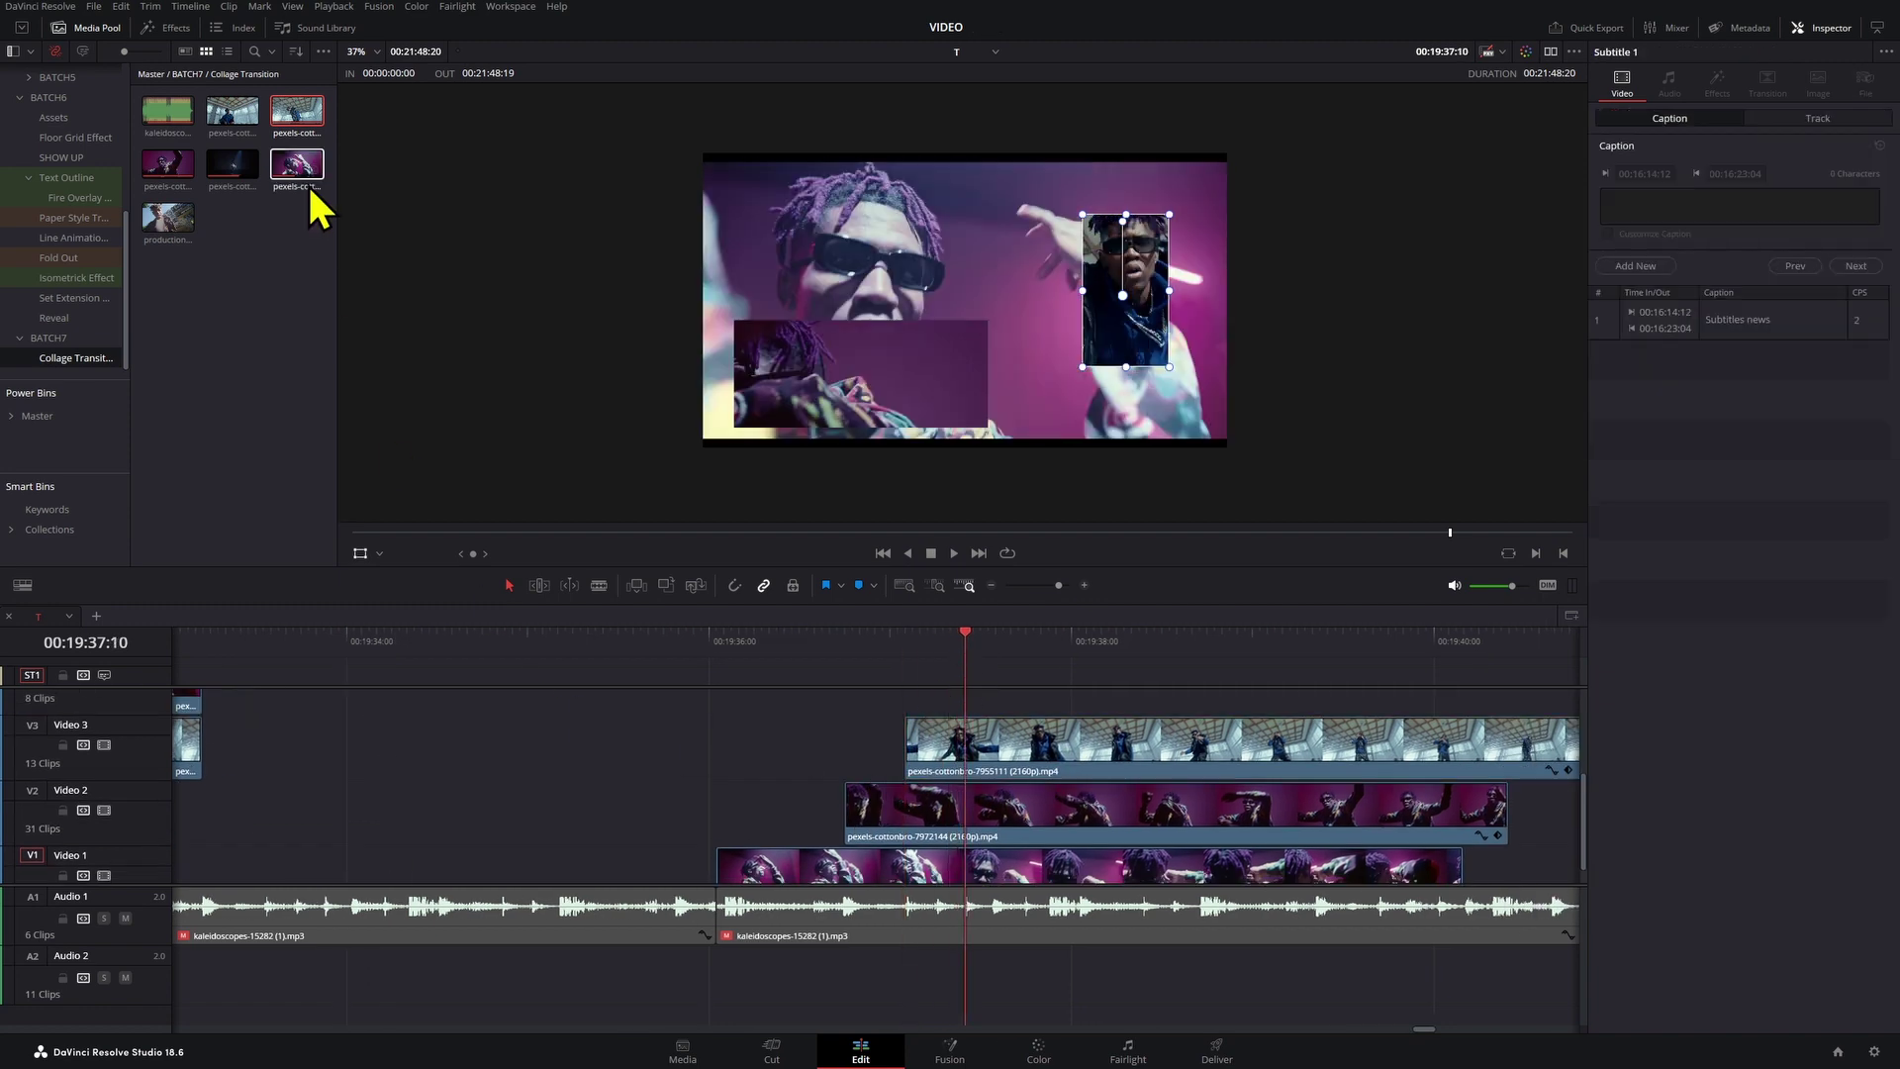
drag(241, 134, 973, 736)
click(990, 711)
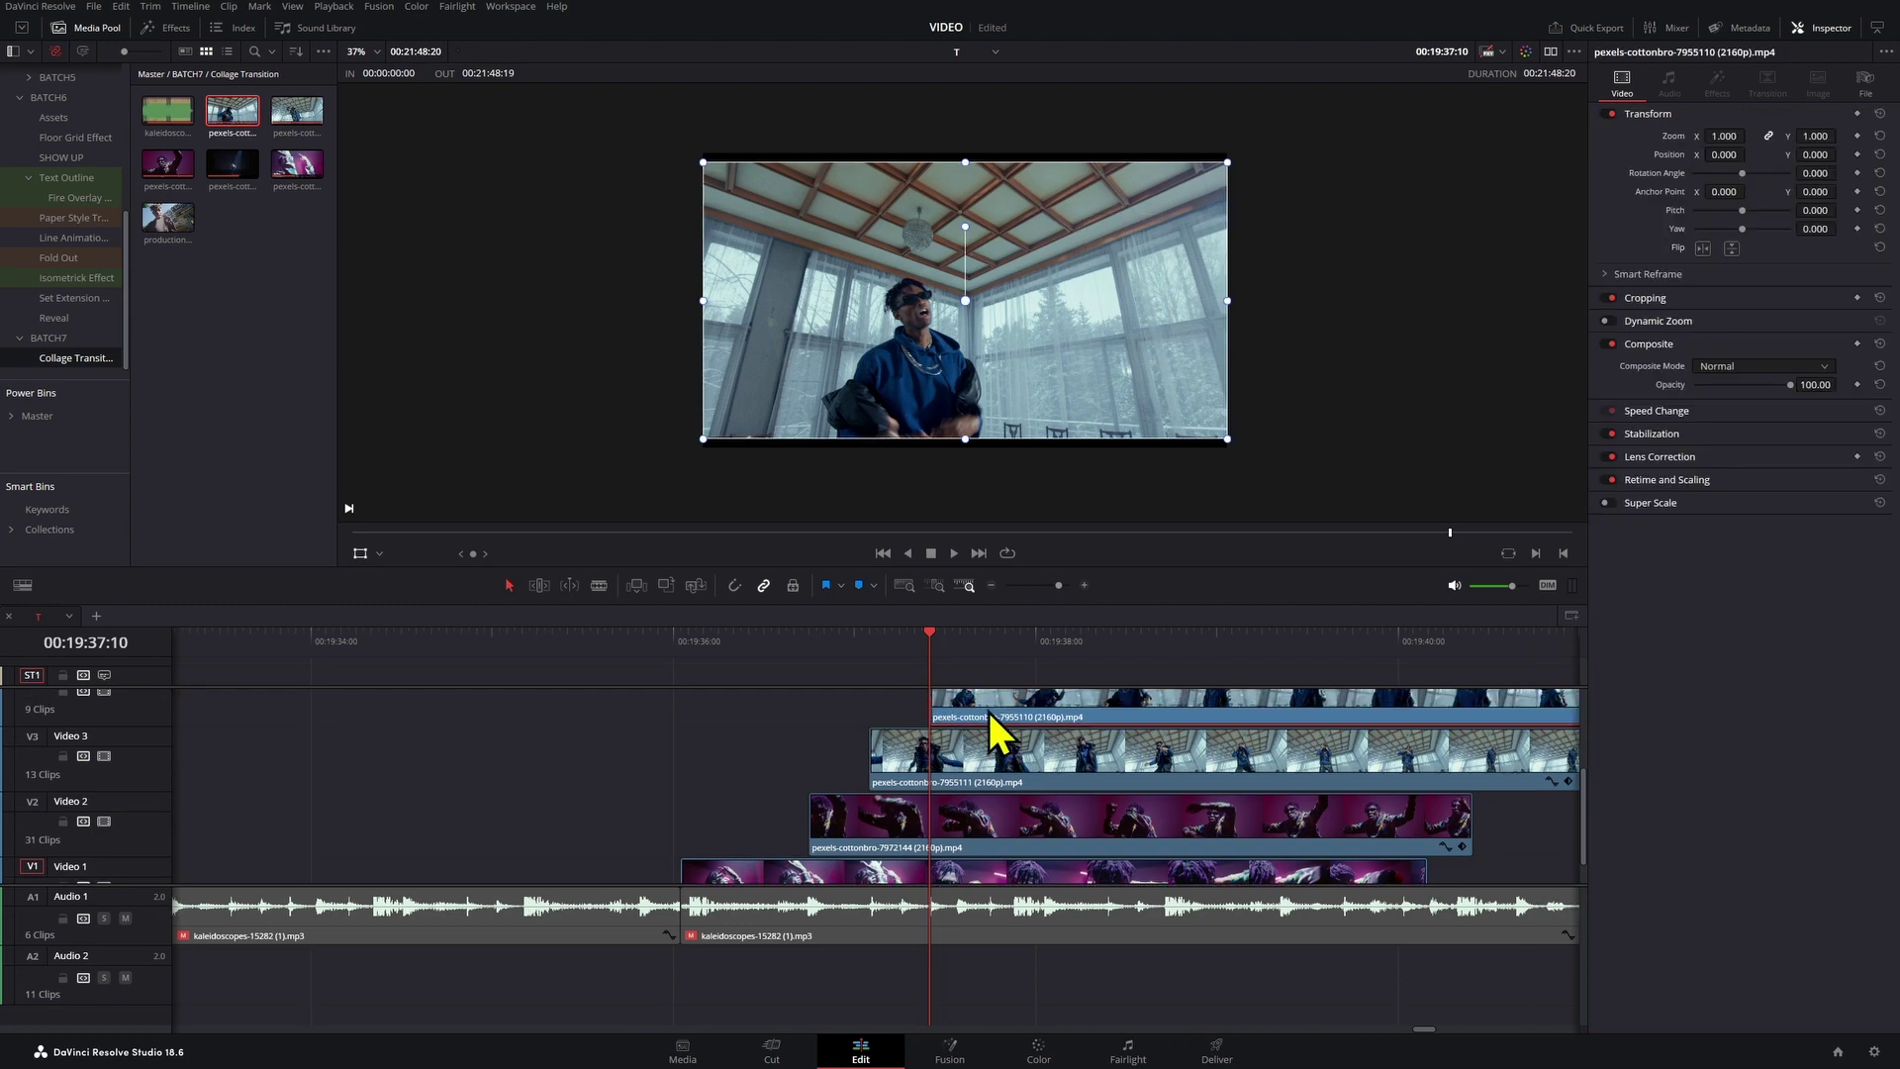
Step: Crop the Video 4 clip around the man's face, enlarge it to about 1.765 zoom and position it at about X 155, Y -55
click(382, 556)
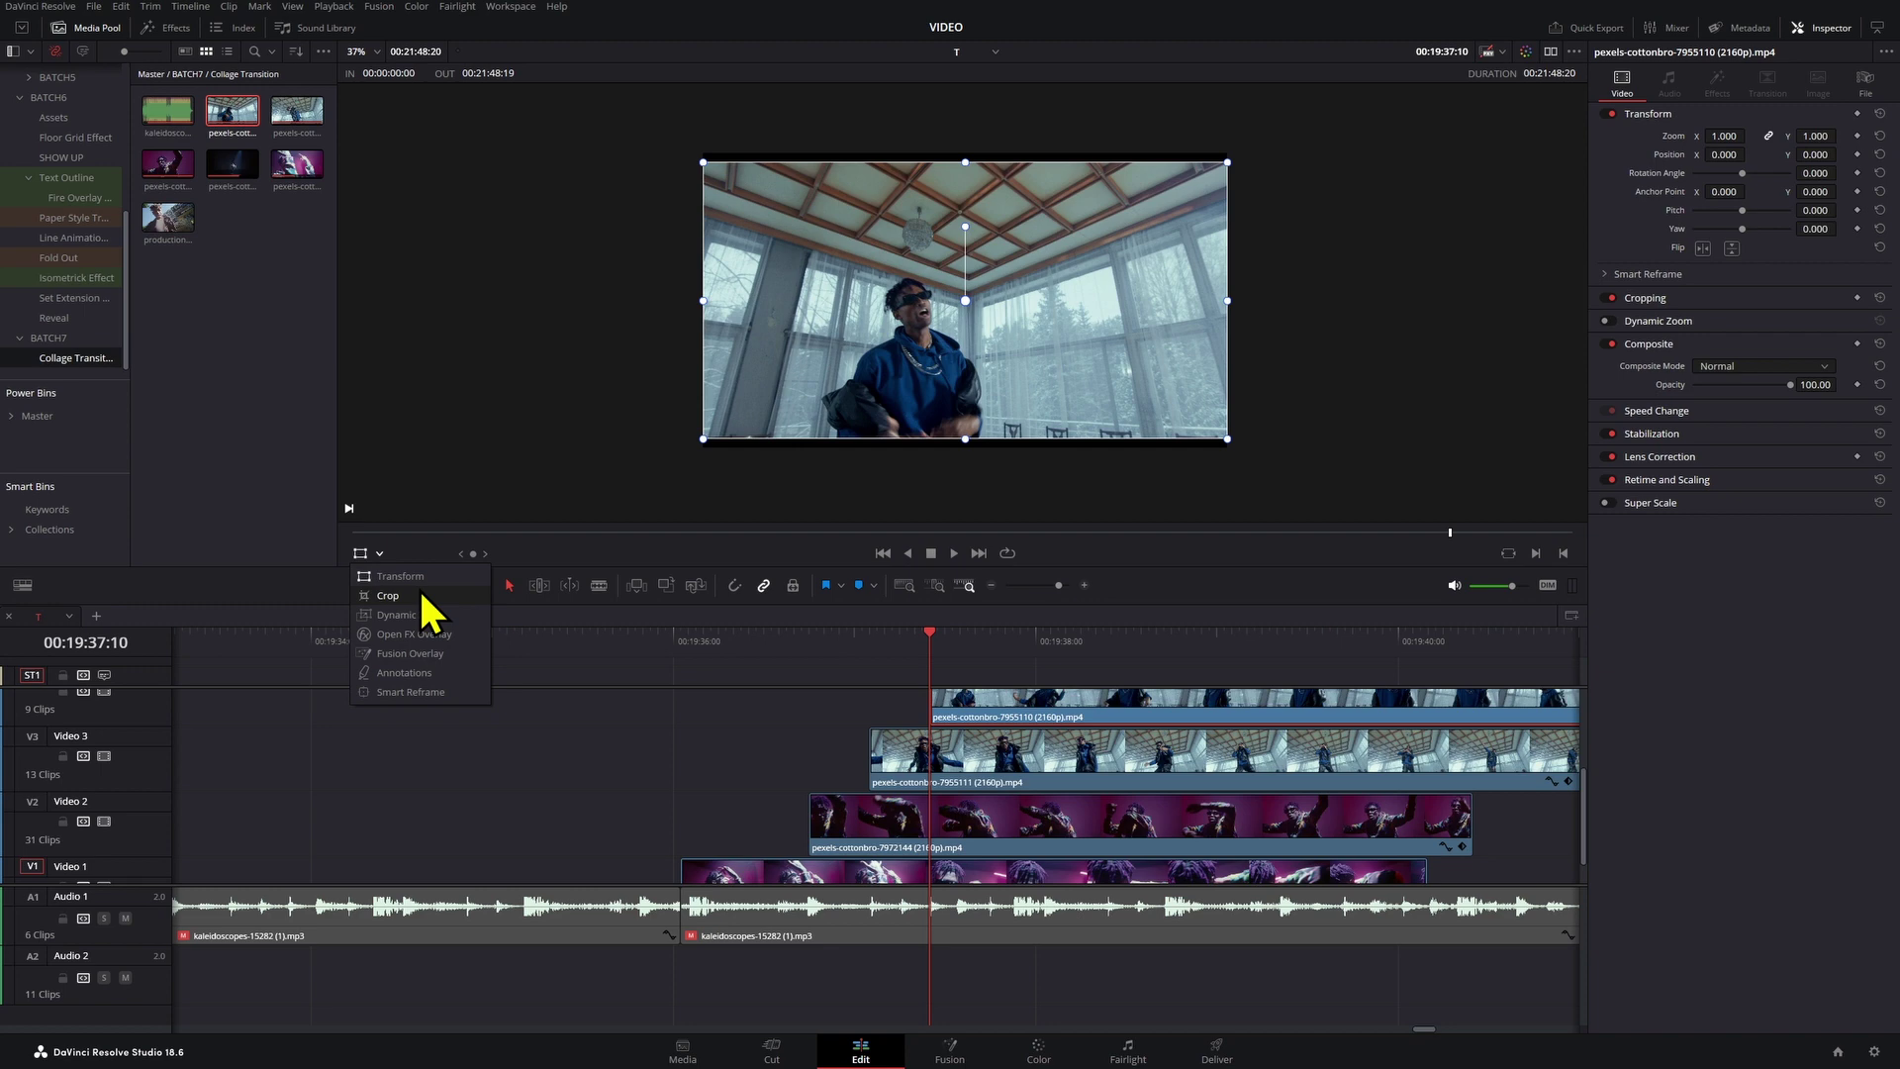
click(388, 594)
drag(1231, 441, 1004, 367)
drag(1250, 711, 1114, 710)
drag(972, 342, 967, 306)
drag(795, 719, 932, 721)
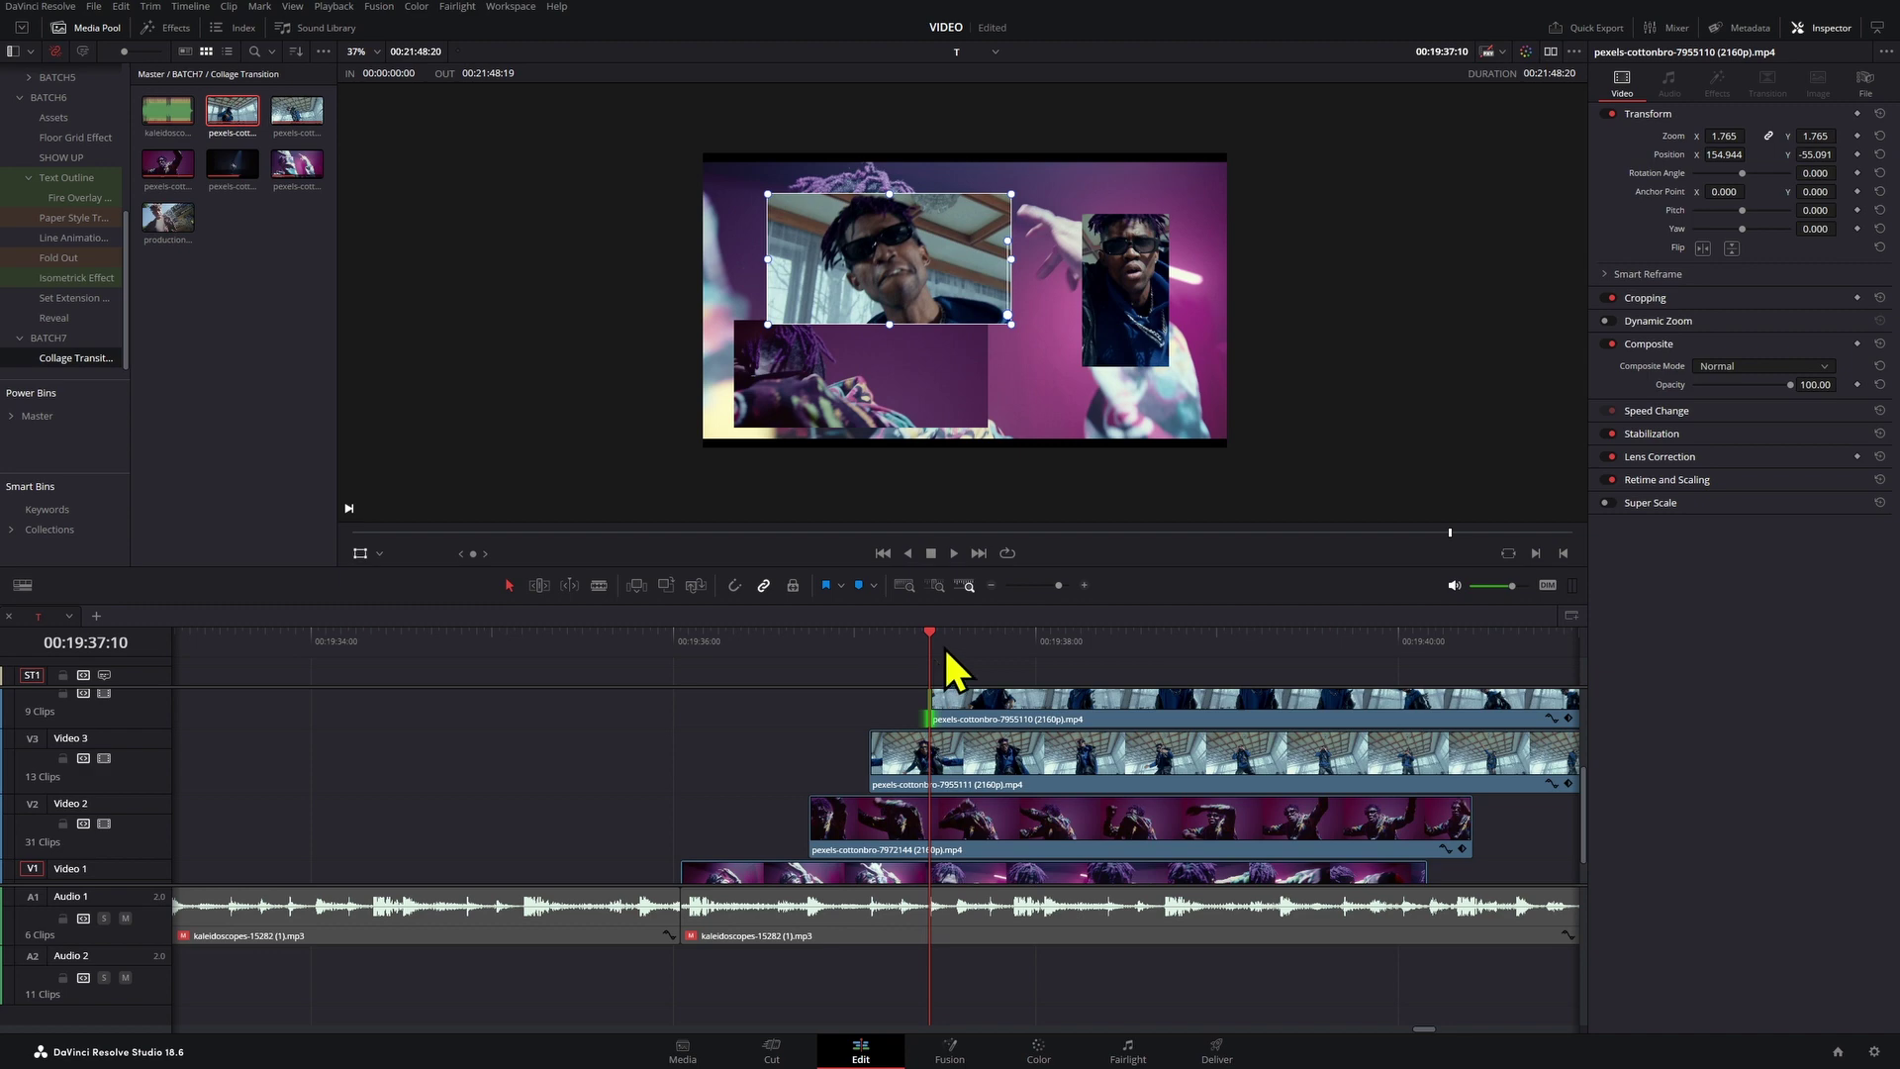
Step: Place pexels-cottonbro-7972147 on Video 5 starting at 00:19:37:18
drag(994, 663, 988, 715)
click(236, 168)
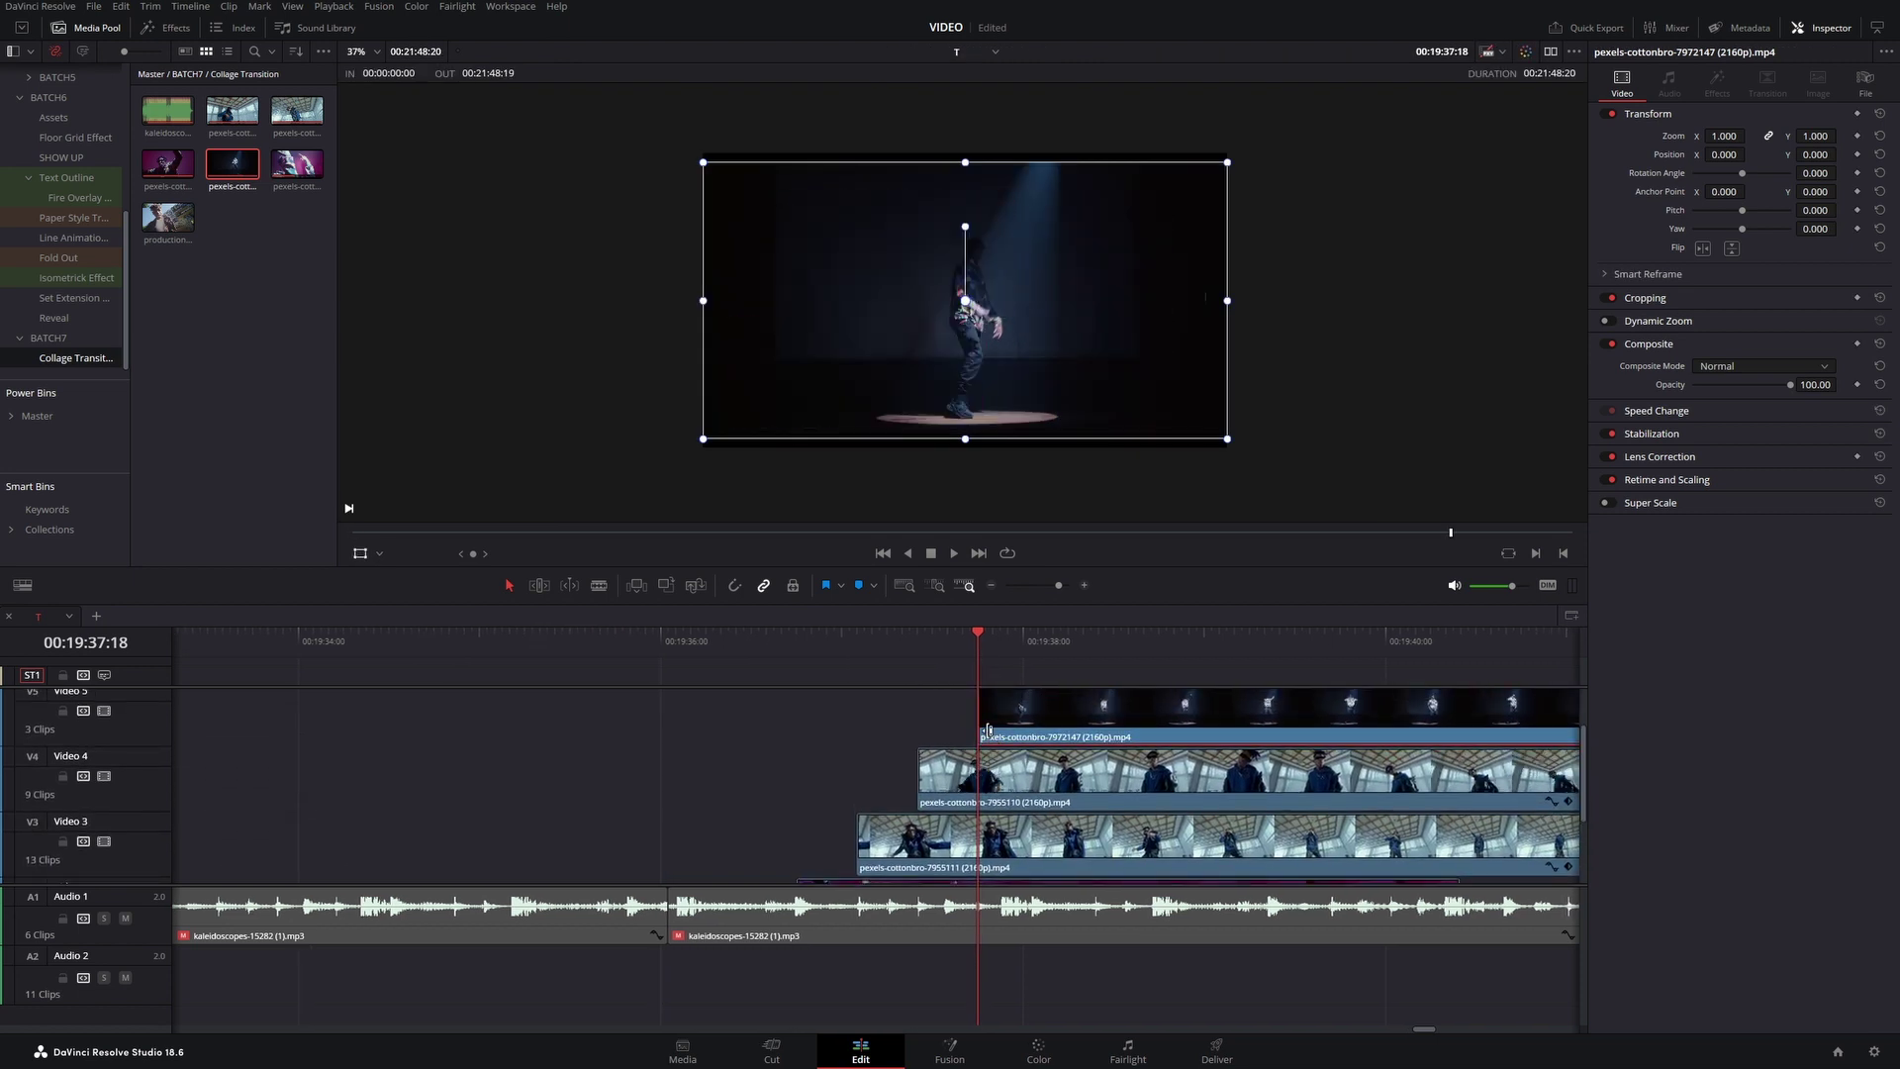
Step: Split the Video 5 clip just after its start and crop the first piece to a narrow upright rectangle around the dancer
key(b)
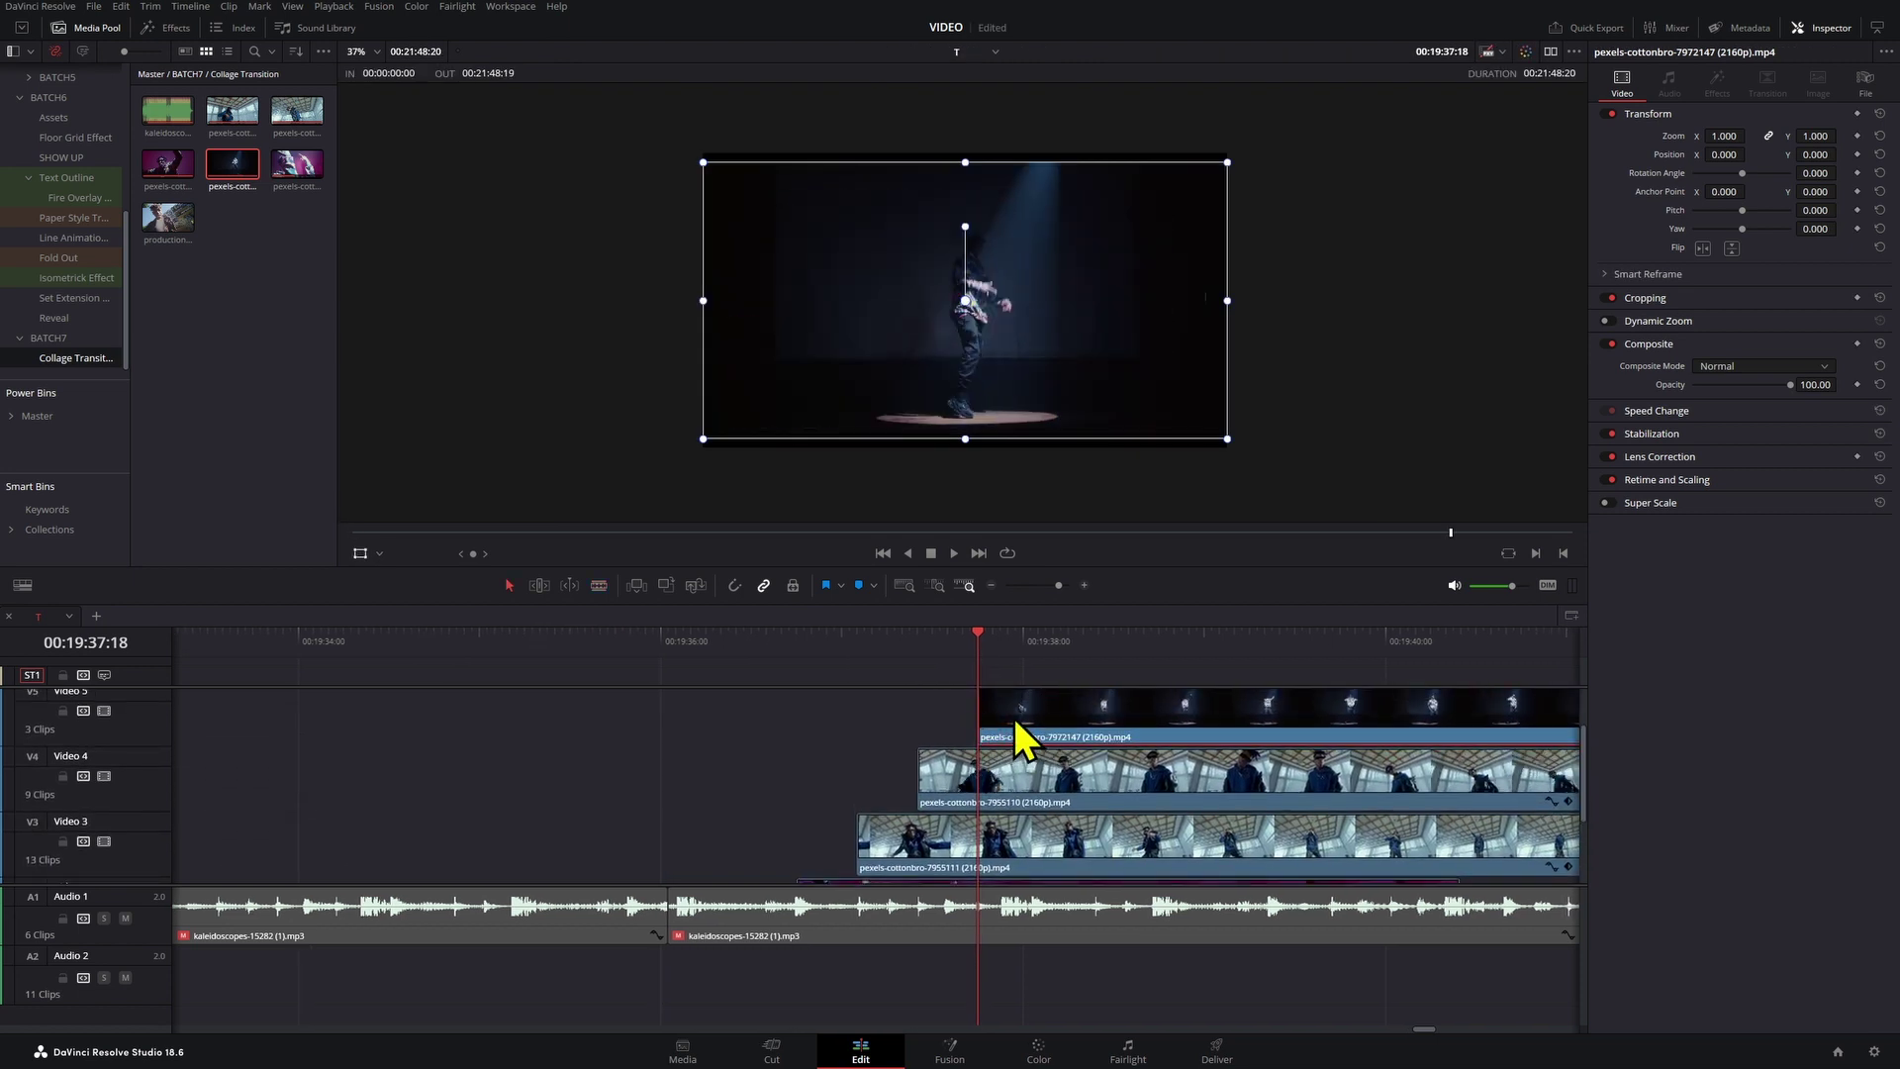
click(1000, 712)
key(a)
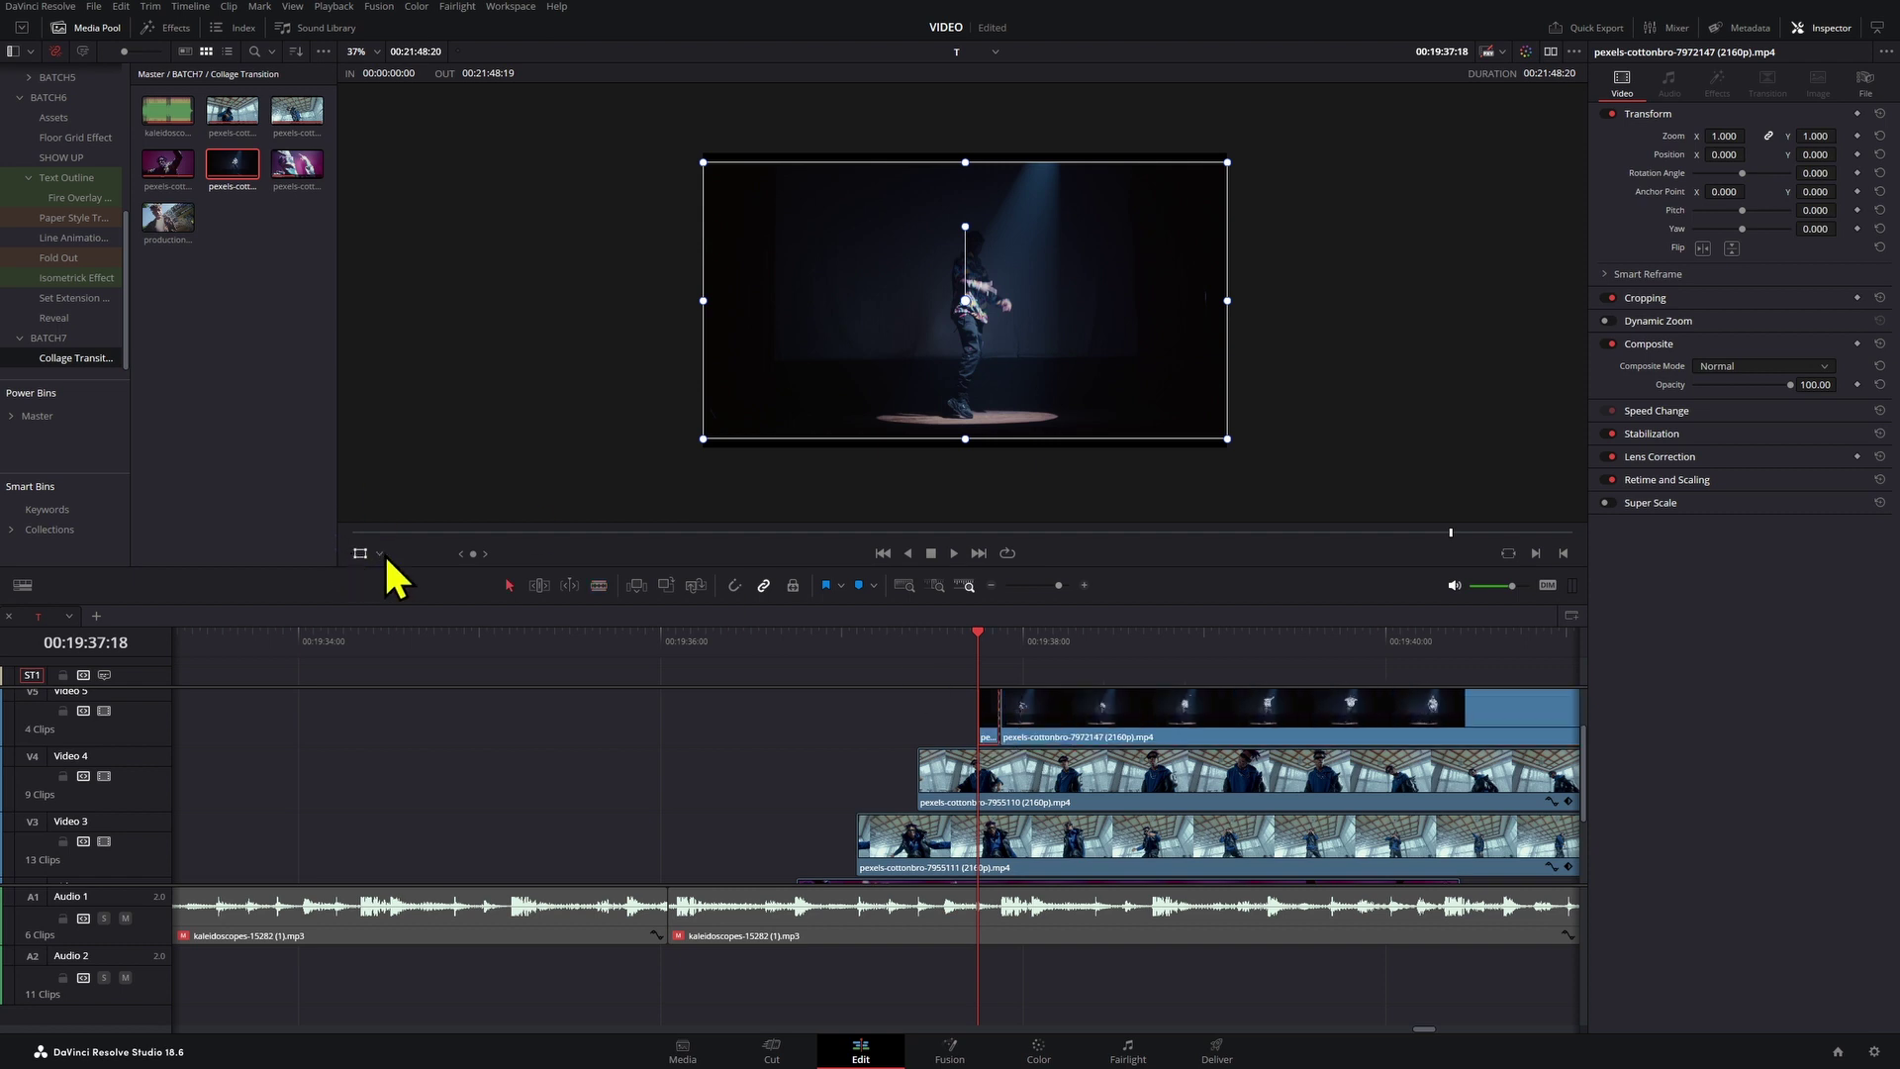
click(380, 555)
click(395, 595)
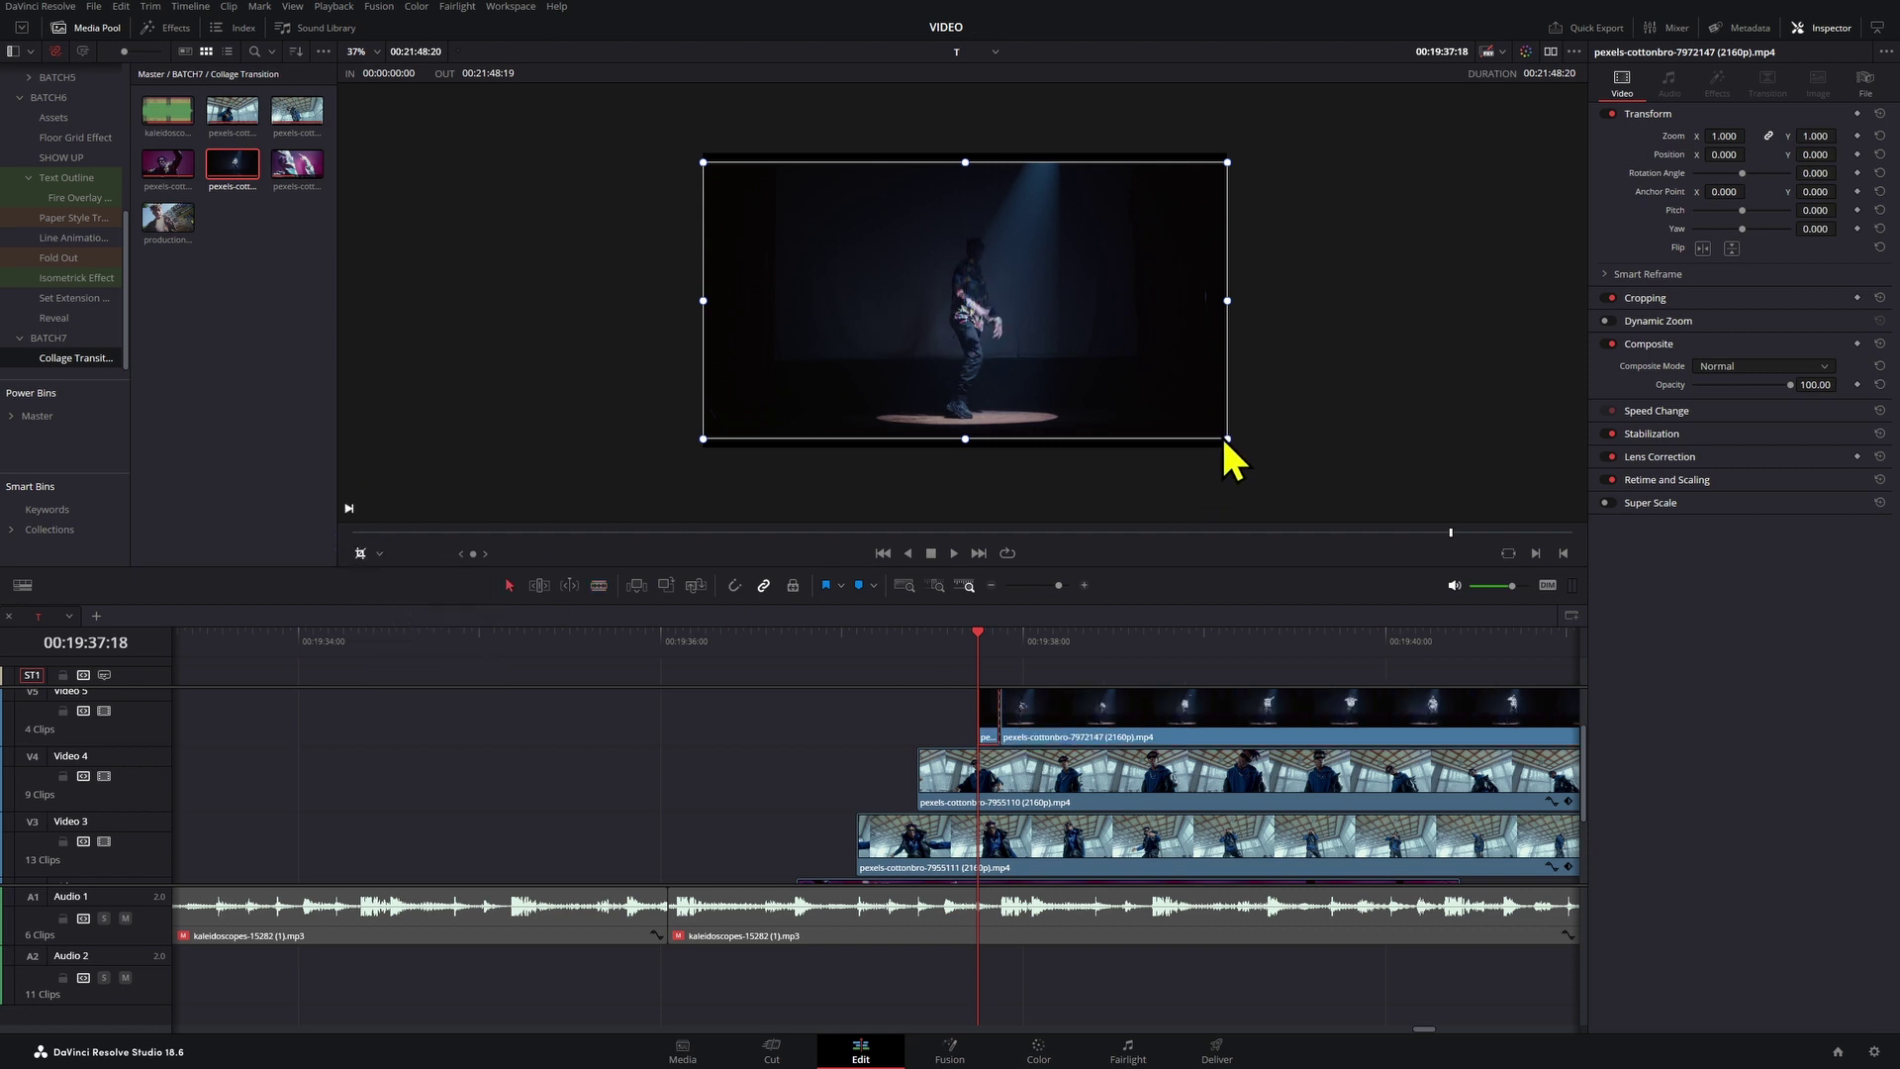
drag(1225, 441, 999, 387)
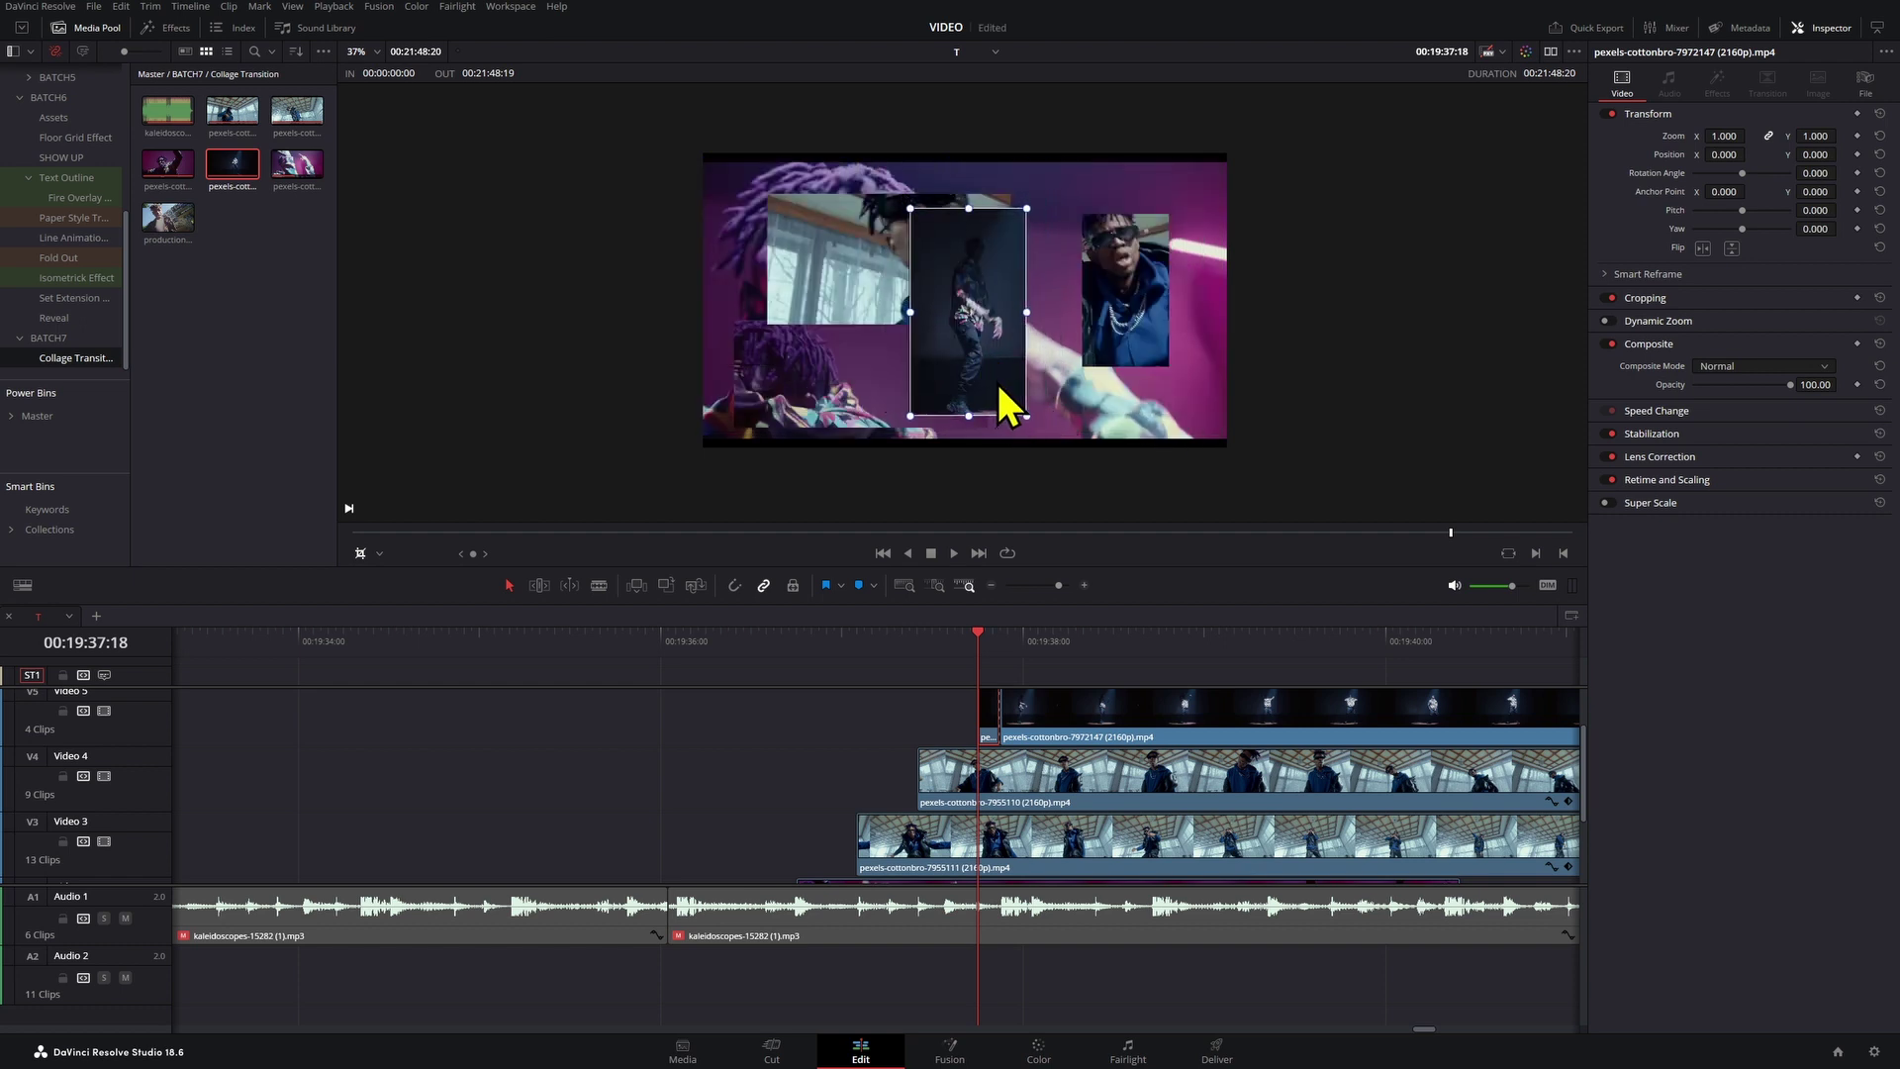
Step: Split the rest of the Video 5 clip at 00:19:38:00 and crop its short second piece to a wider, full-height strip around the dancer
click(1017, 658)
click(1029, 705)
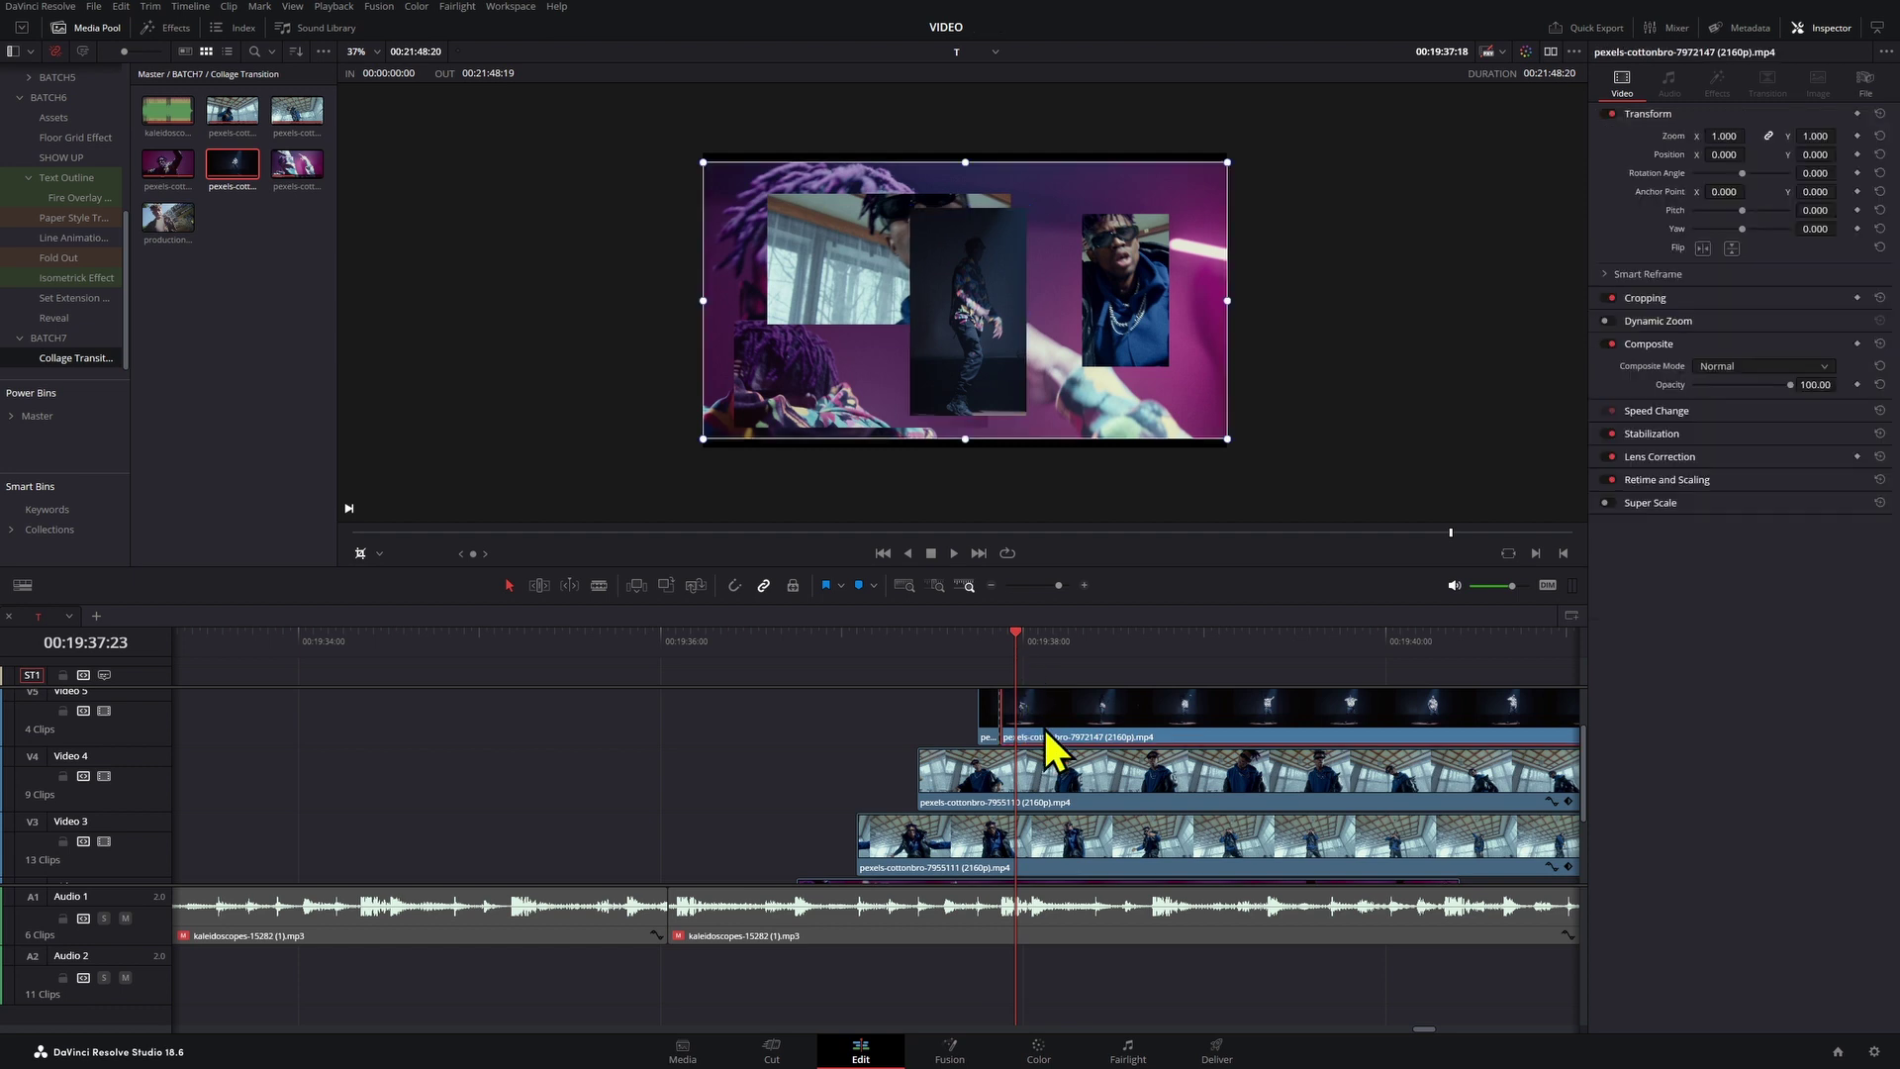
key(Right)
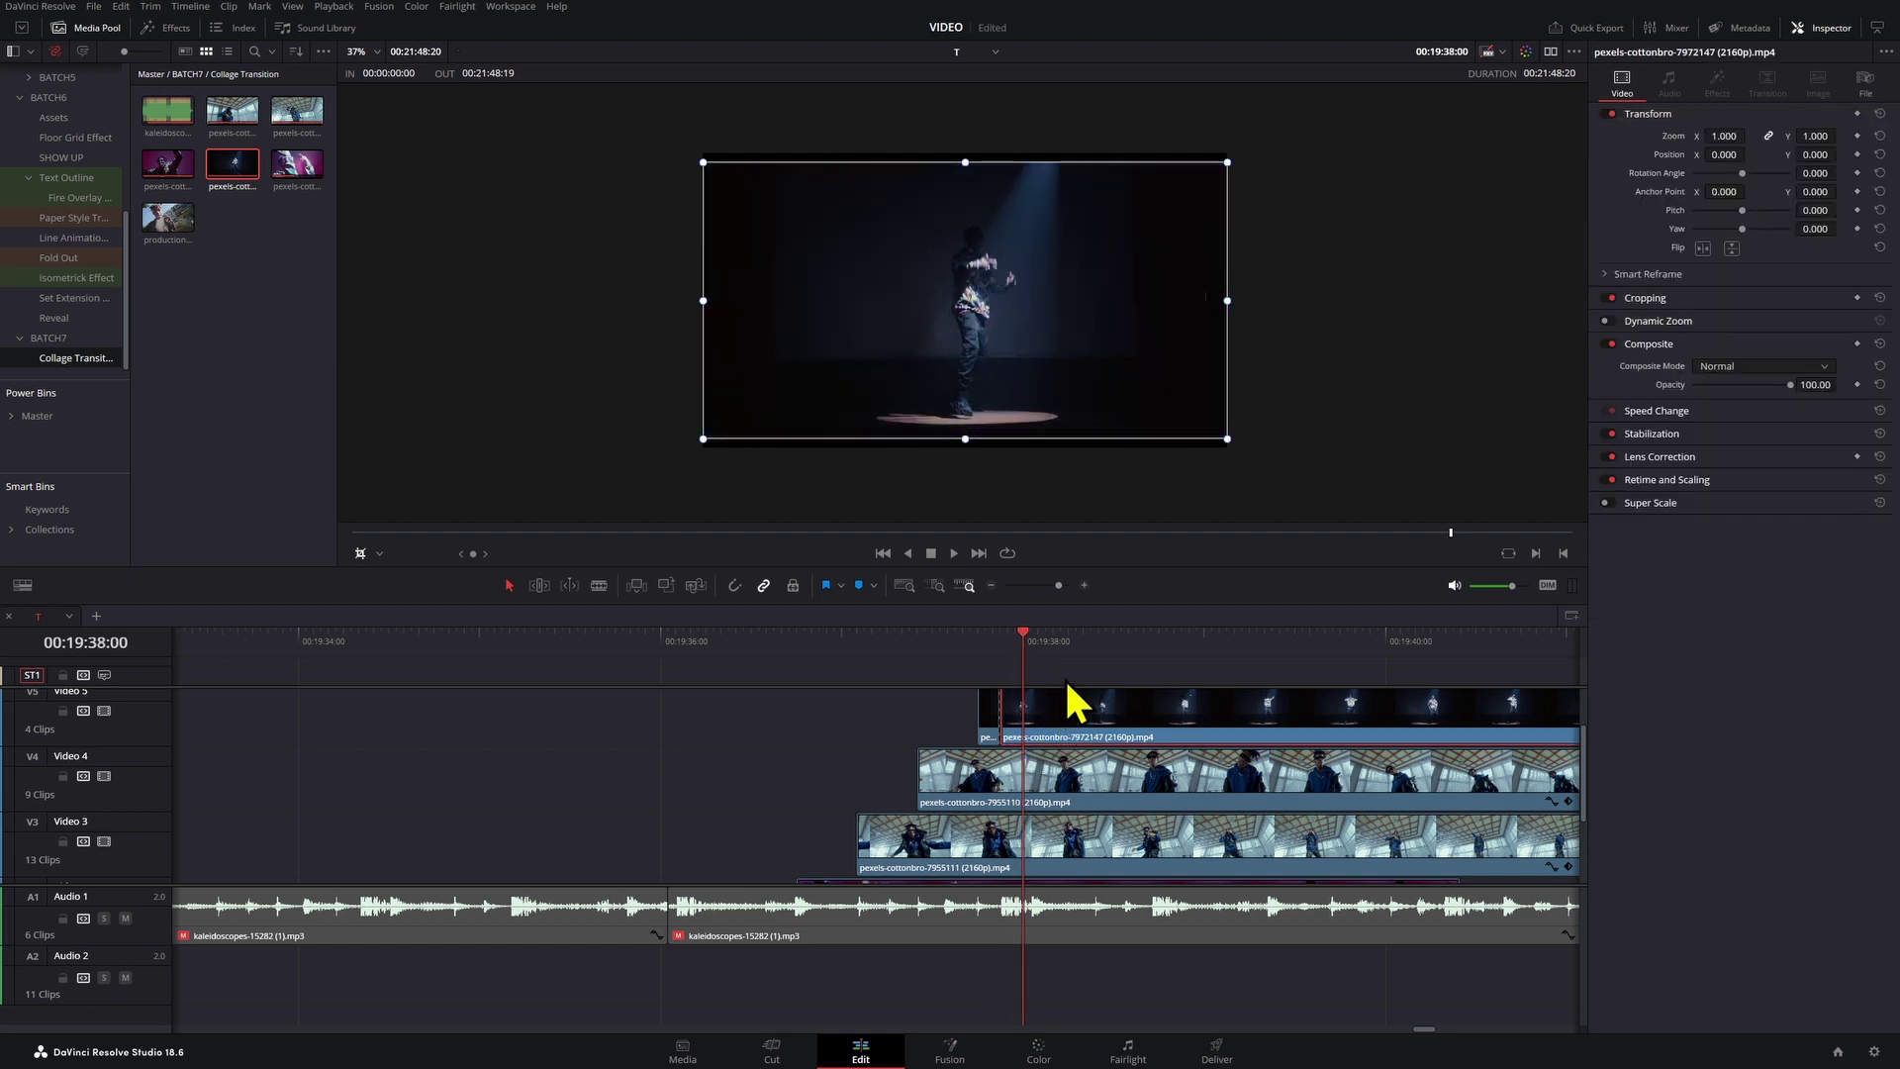
key(ctrl+b)
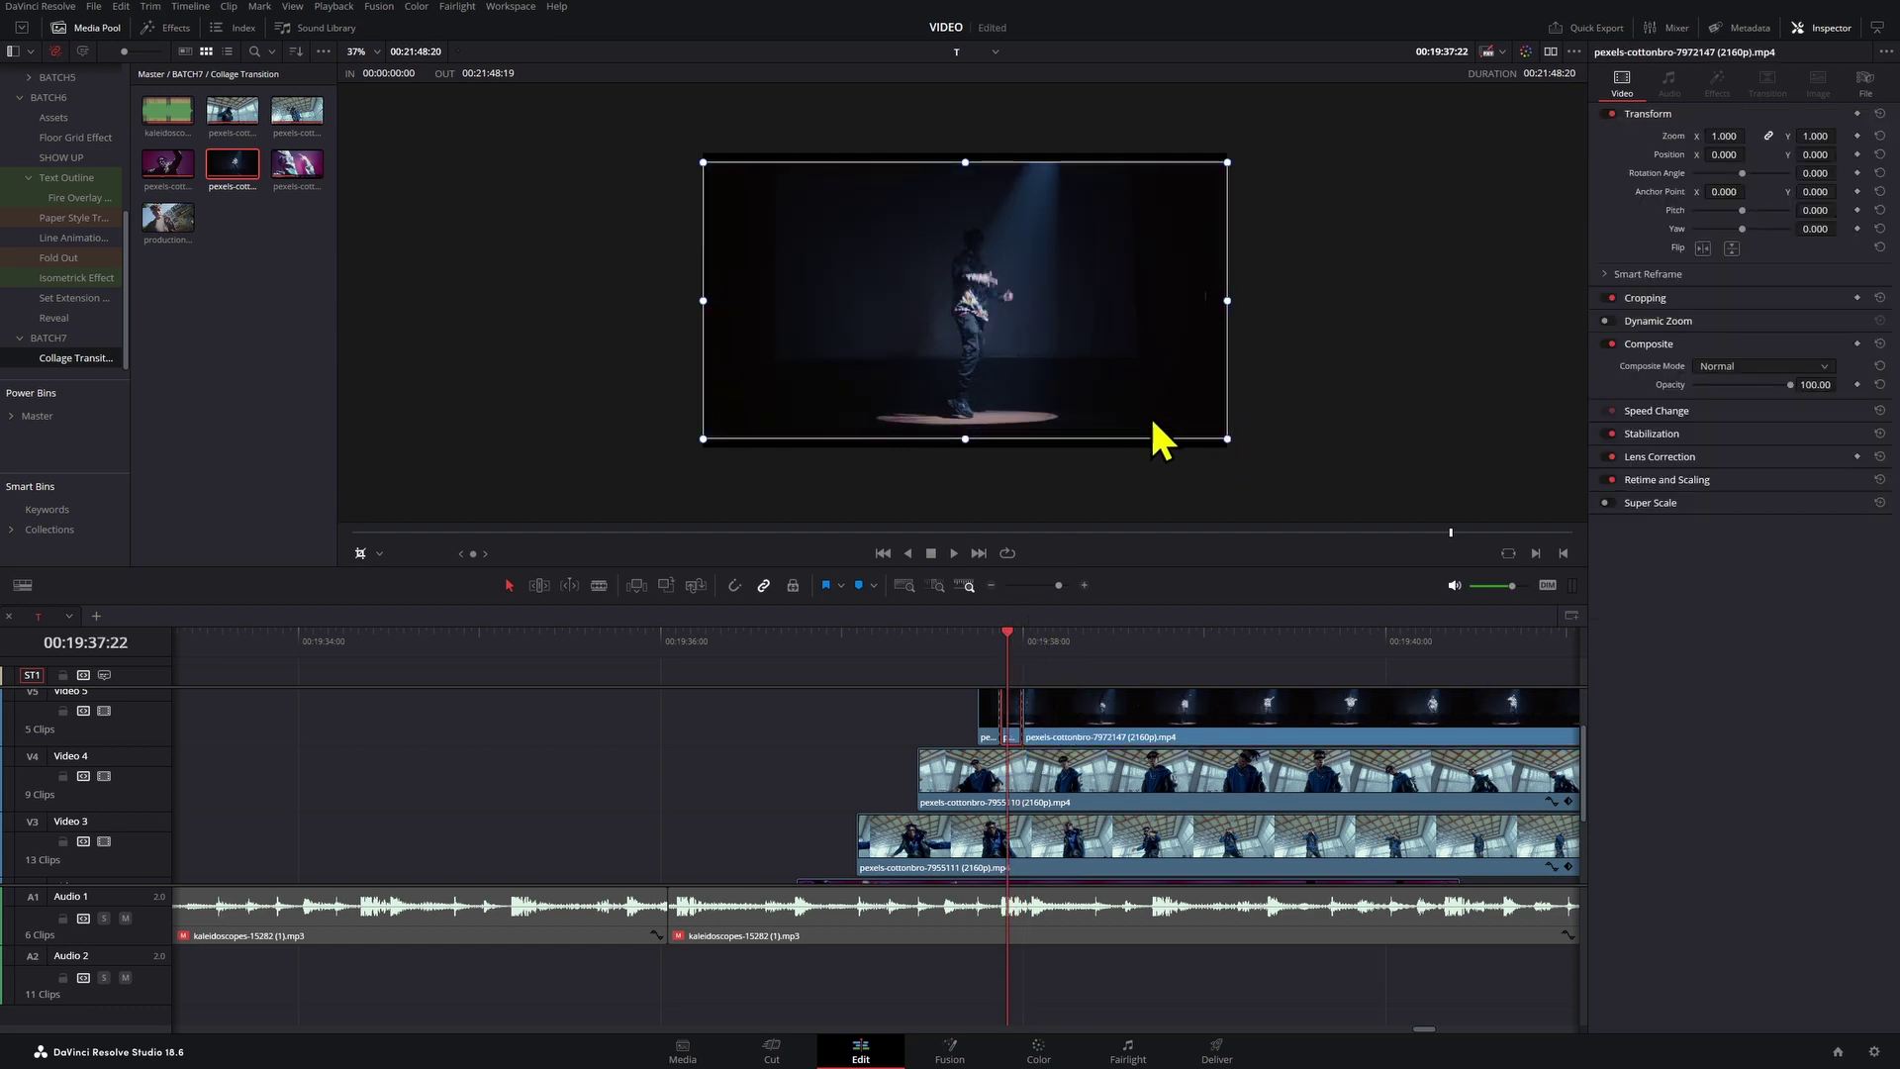
drag(1224, 301, 1079, 303)
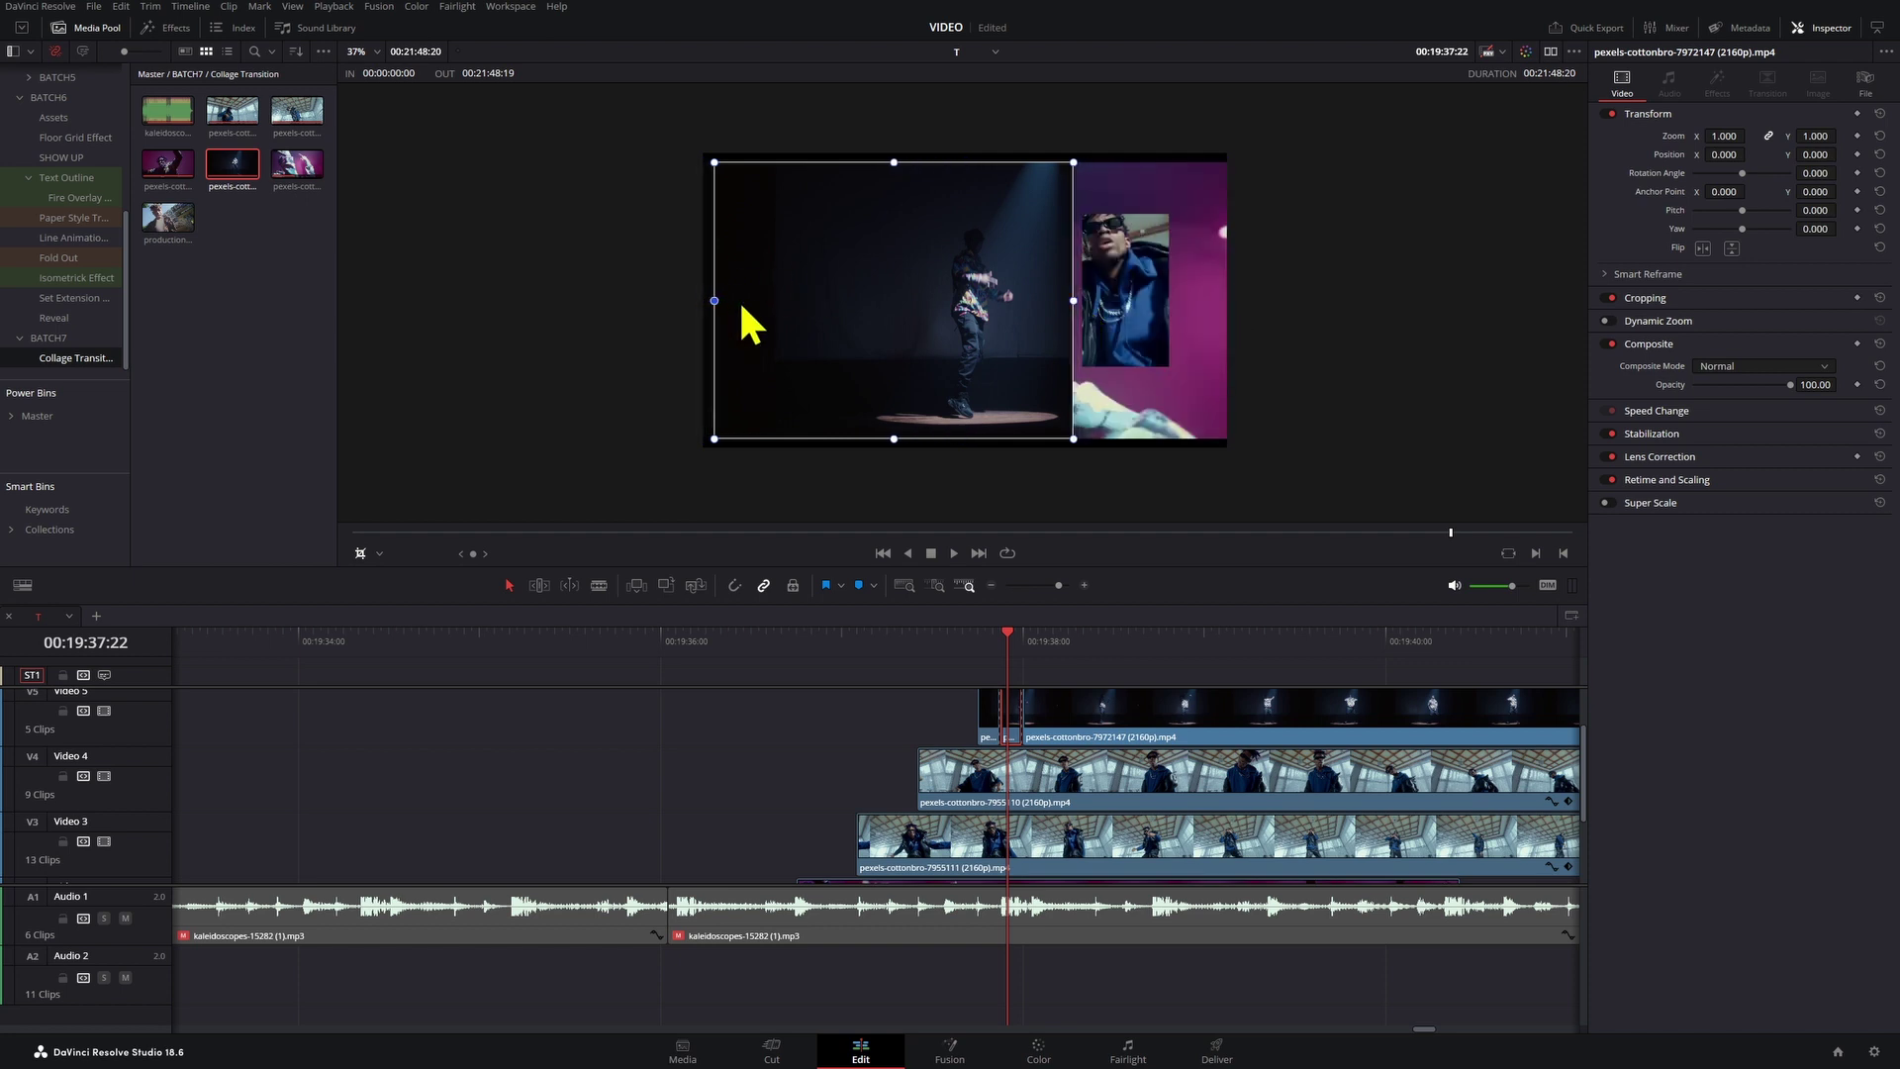
drag(741, 307, 875, 312)
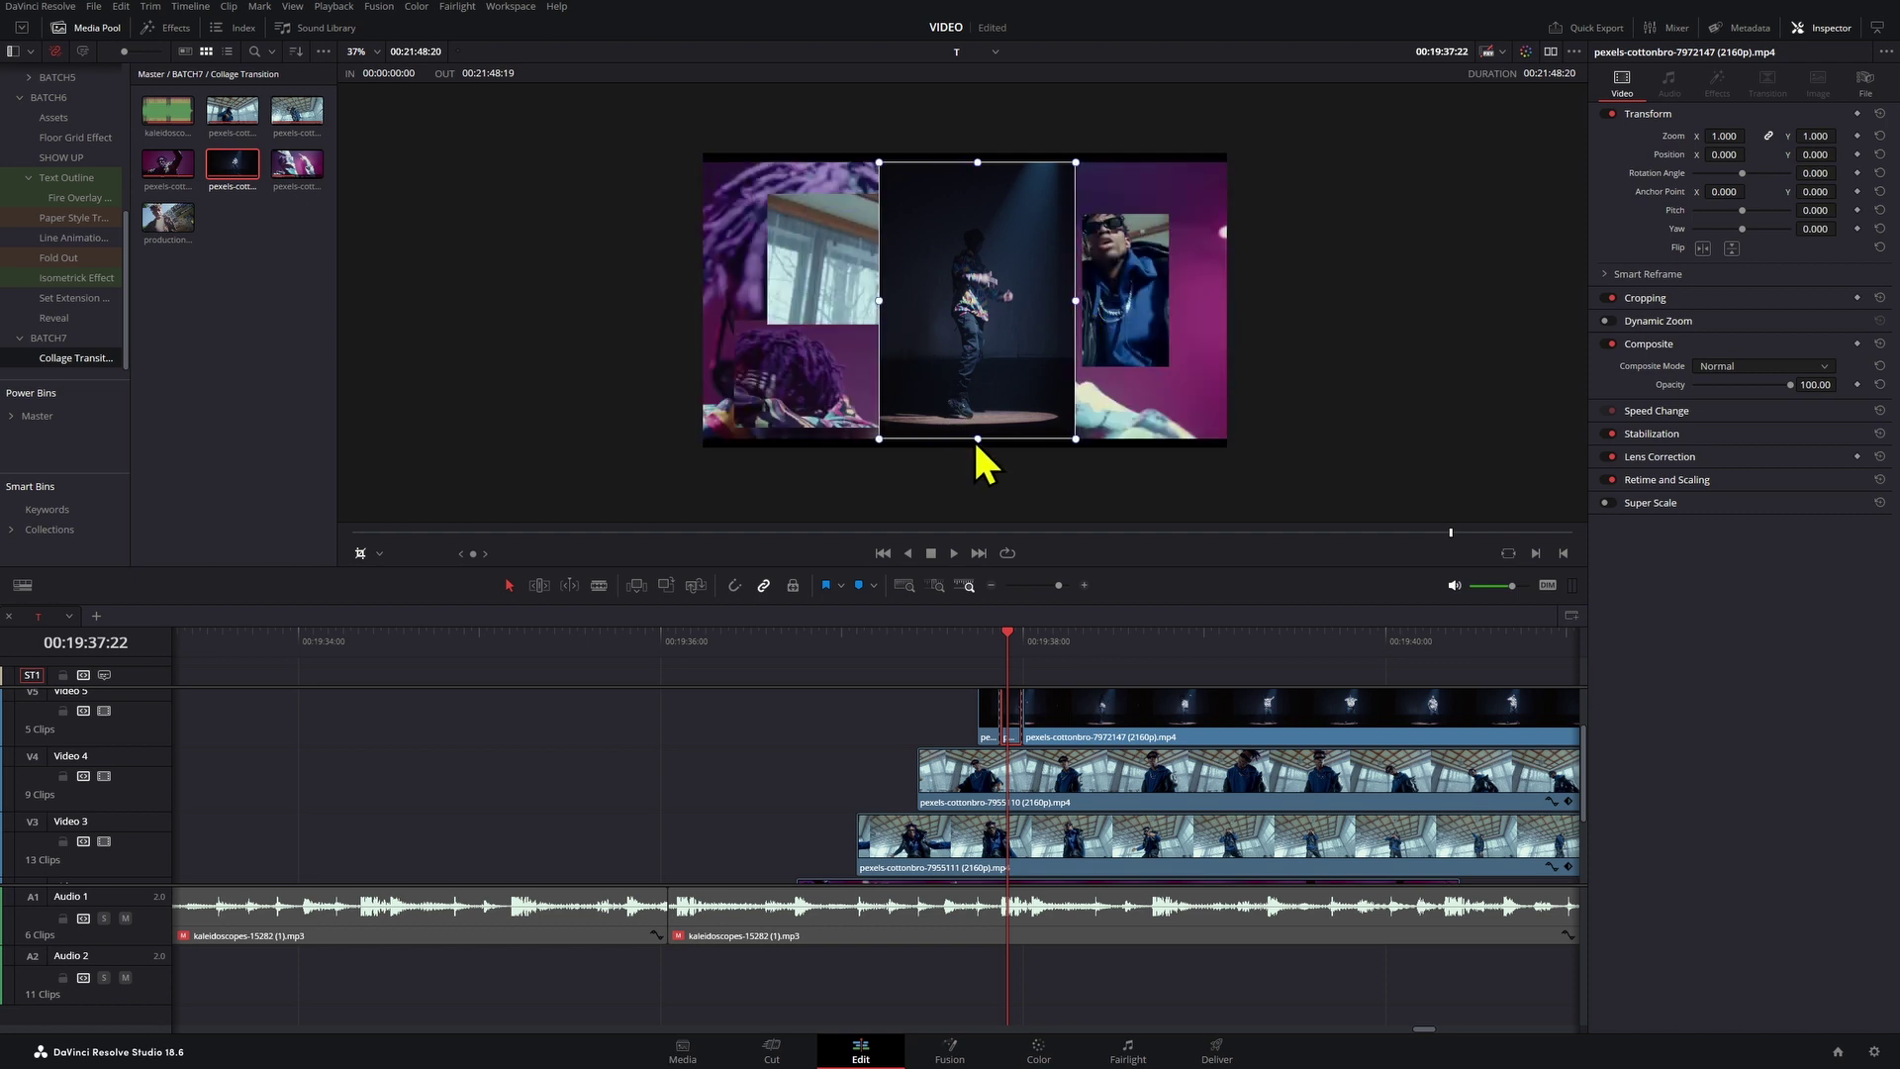
Step: Enlarge the last Video 5 piece to about 1.202 zoom so that it fills the frame
click(1076, 729)
click(1045, 641)
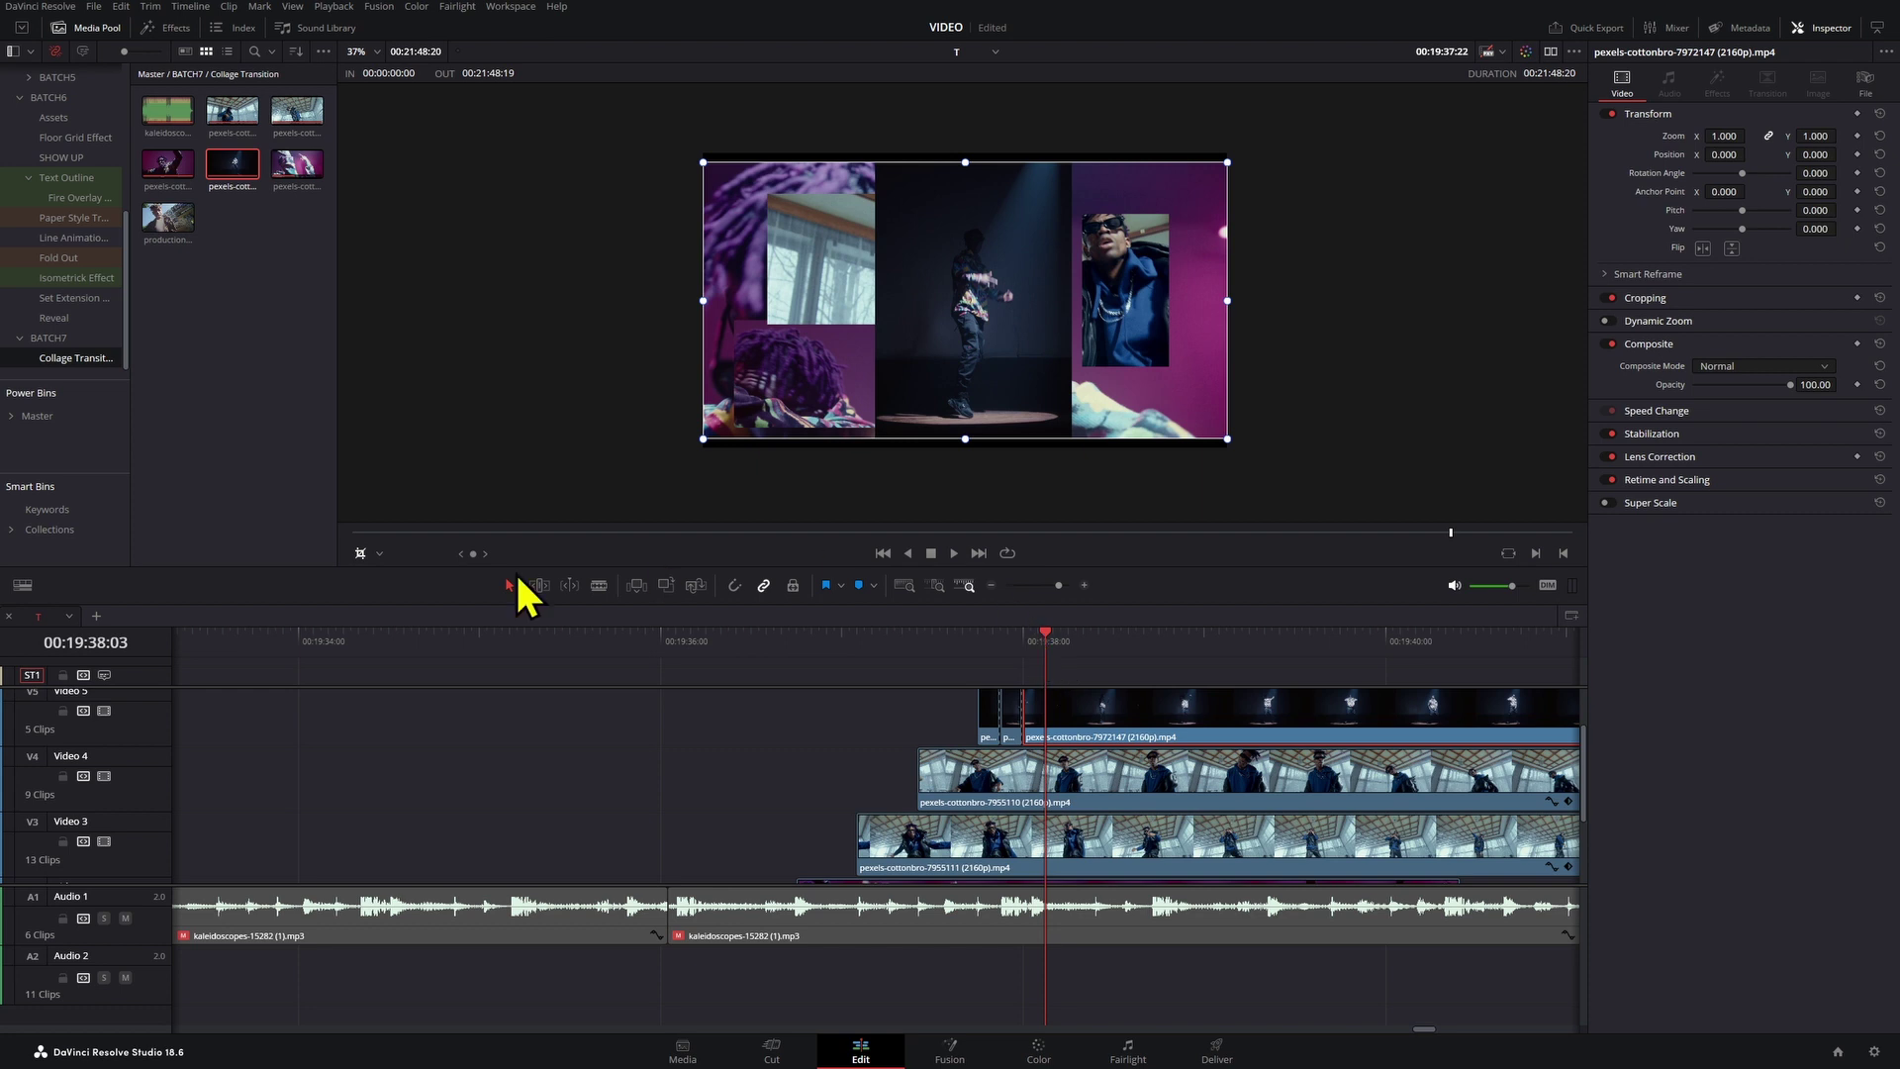
click(380, 555)
click(396, 605)
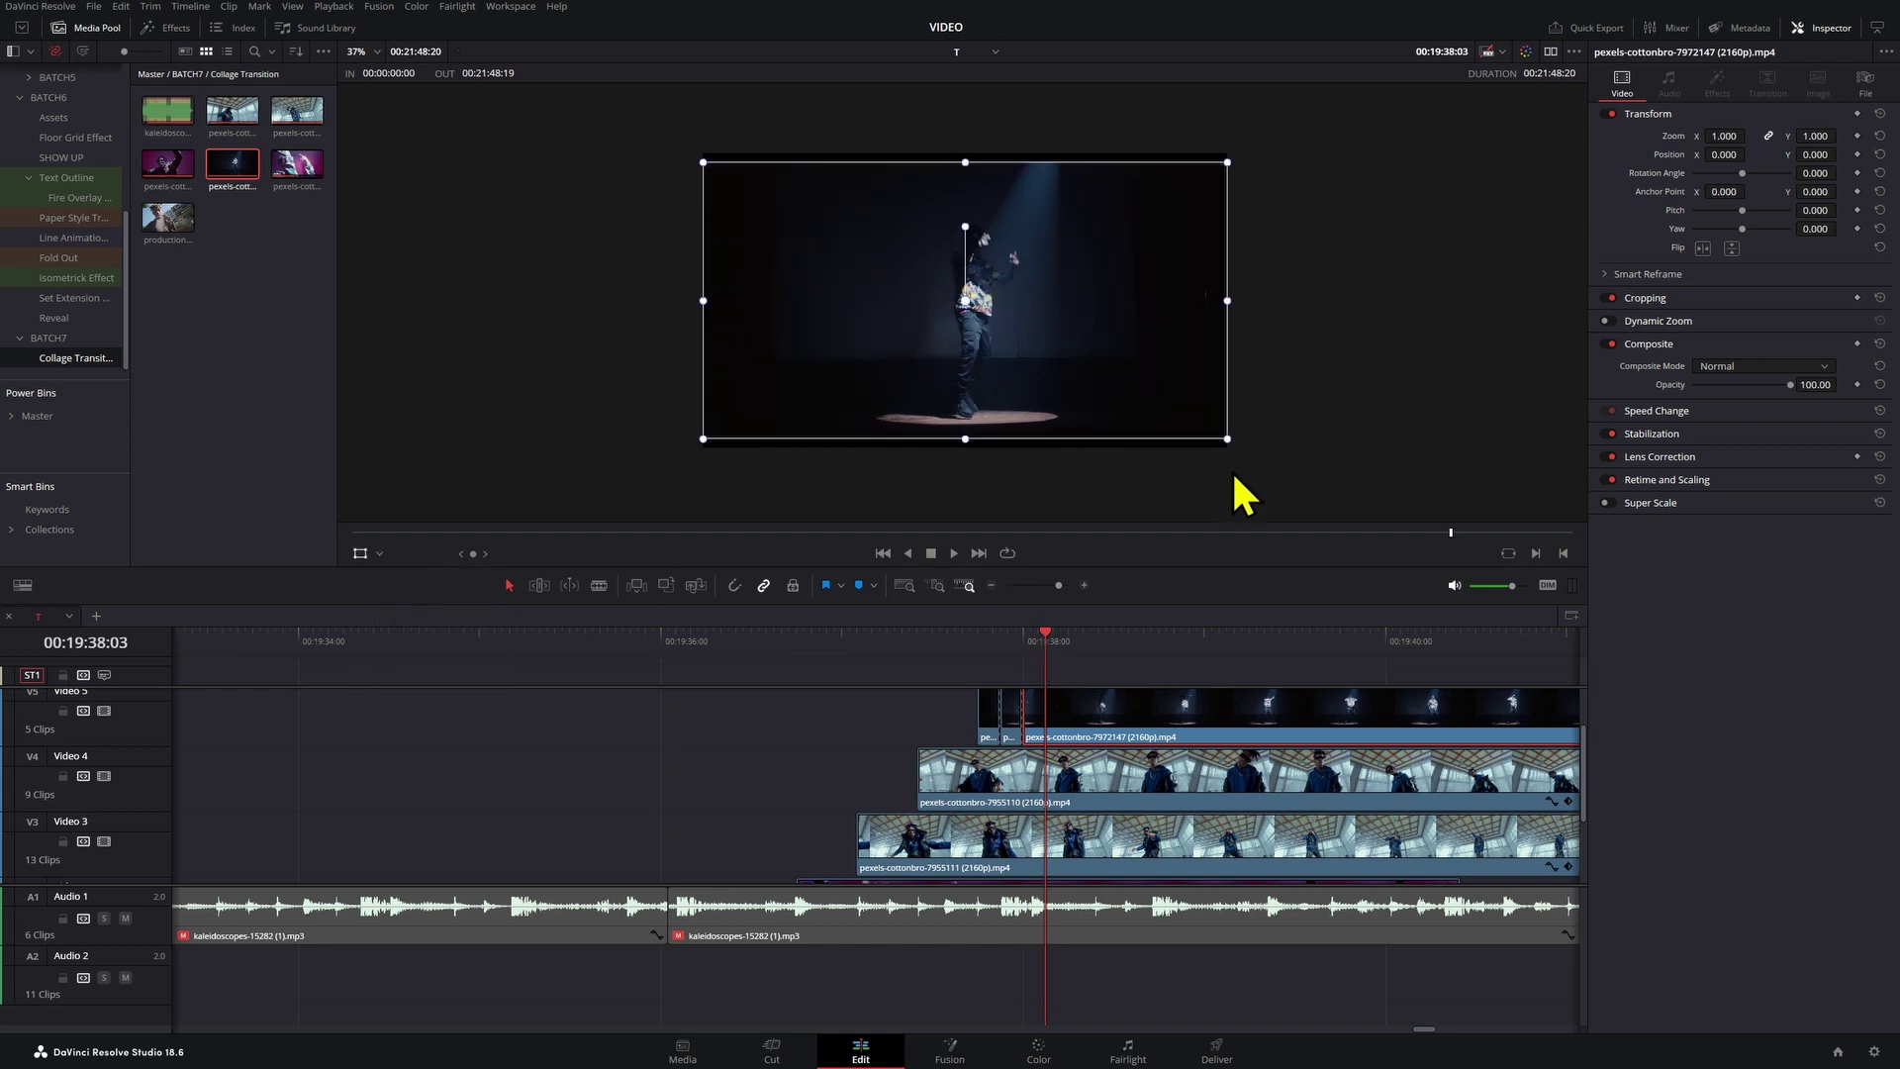
drag(1230, 443, 1278, 468)
Step: Play back the stacked clips from 00:19:37:11 to check the three Video 5 pieces
click(924, 641)
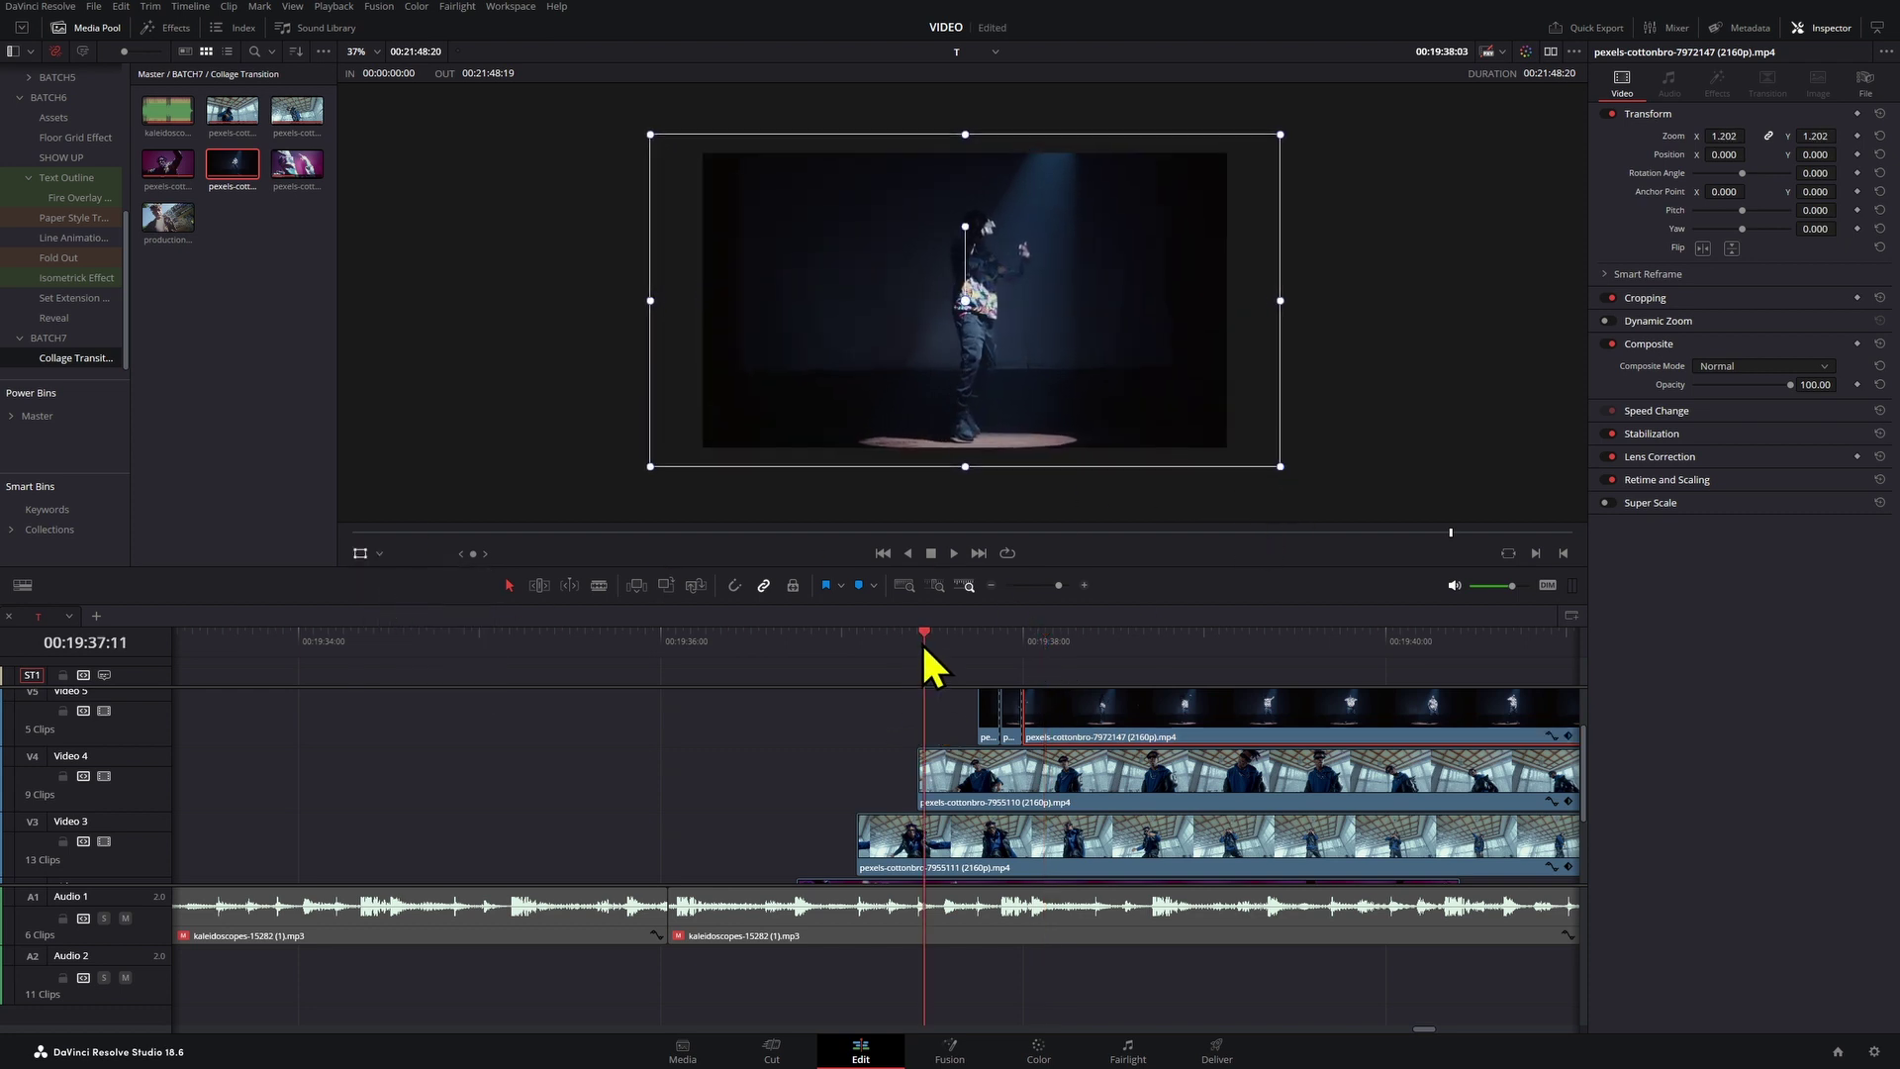
key(space)
key(space)
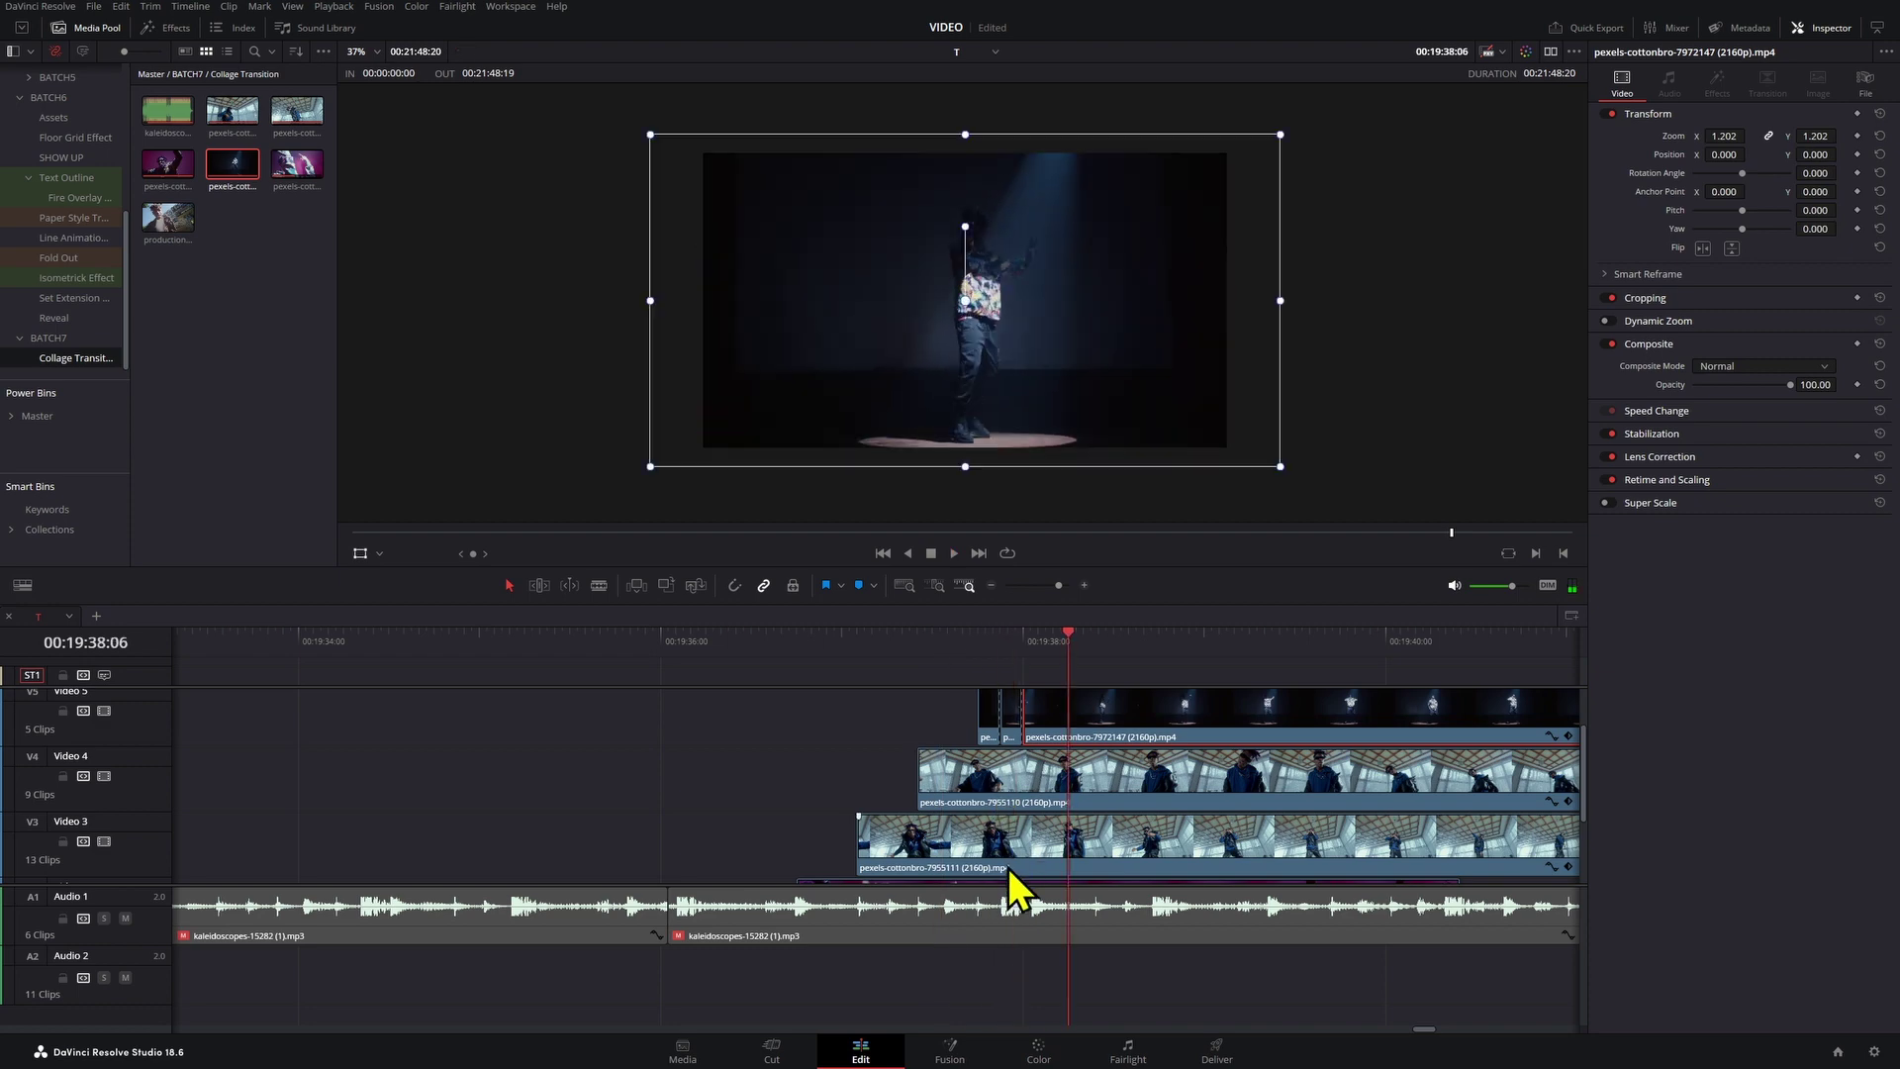
Step: Enable the second kaleidoscopes music clip on Audio 1 and play the collage with it from 00:19:36:01
key(ctrl+minus)
key(ctrl+minus)
click(747, 641)
drag(872, 753, 902, 645)
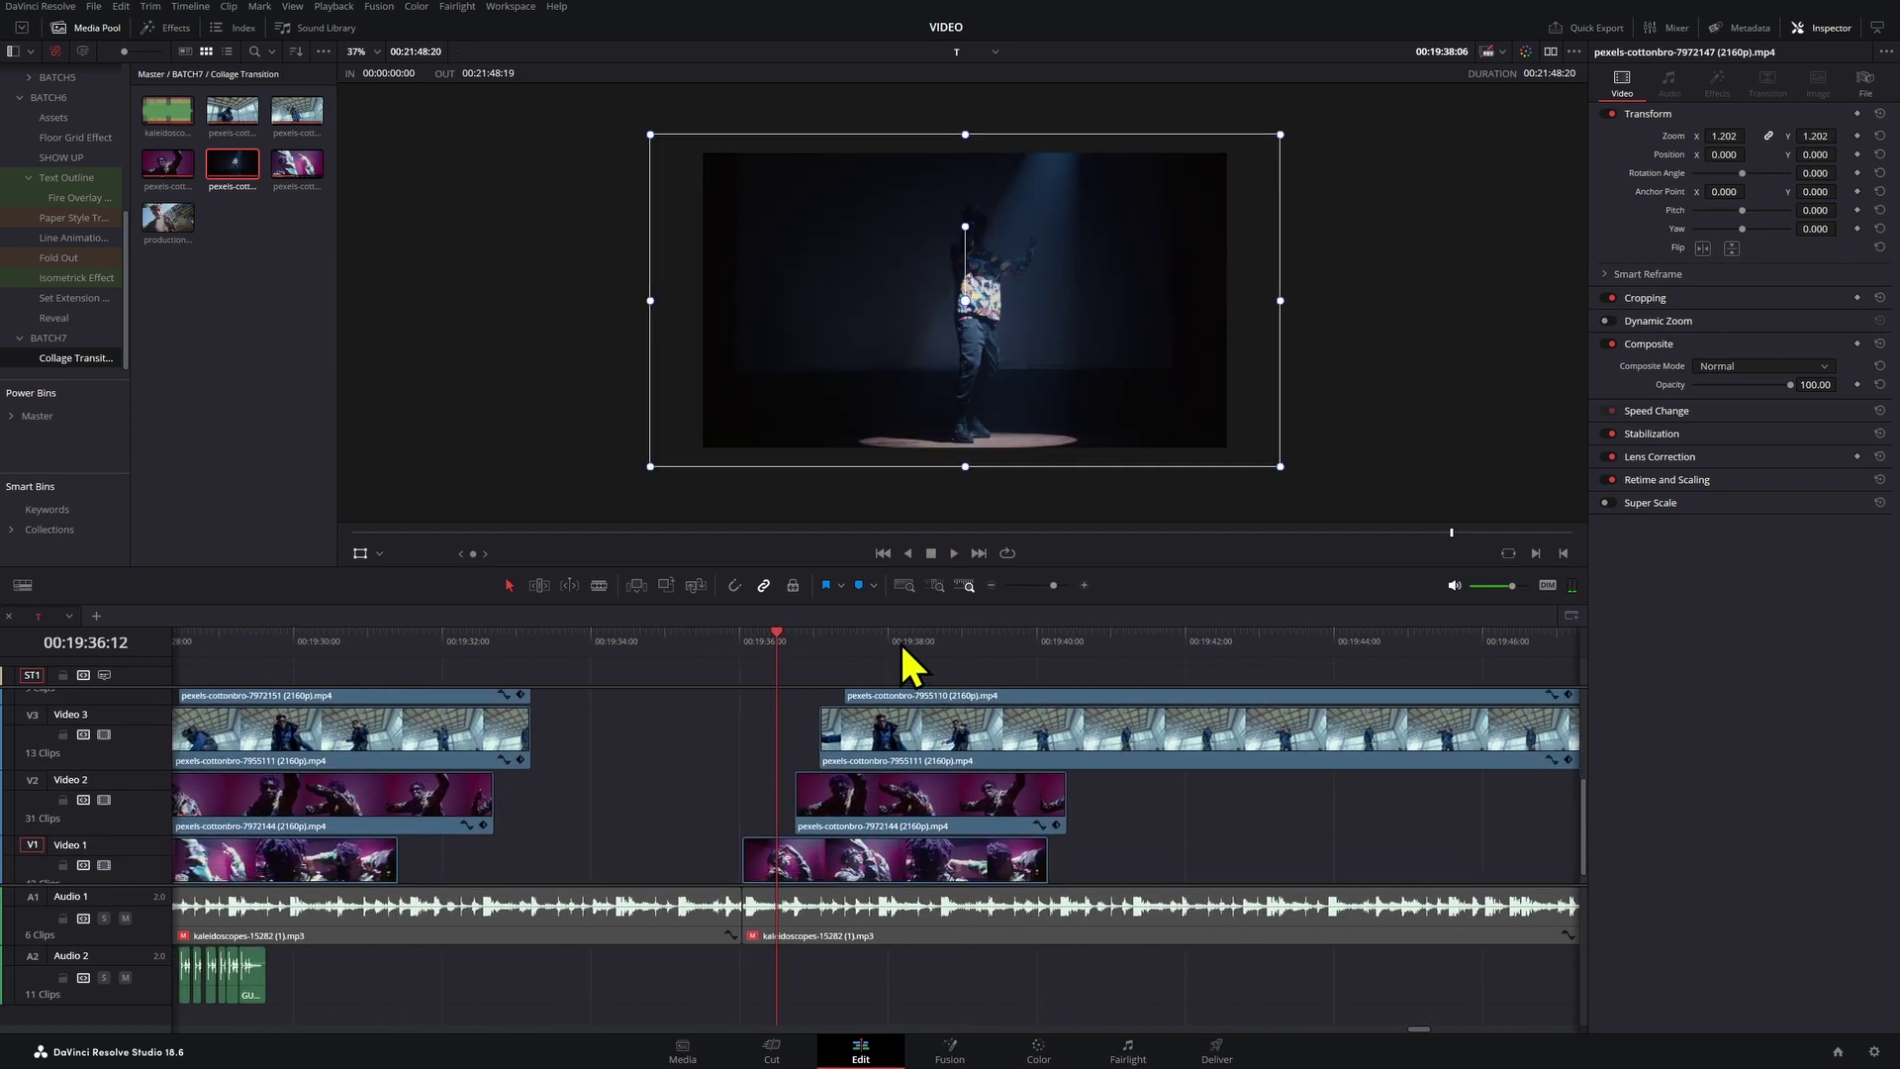
click(916, 928)
key(d)
click(744, 643)
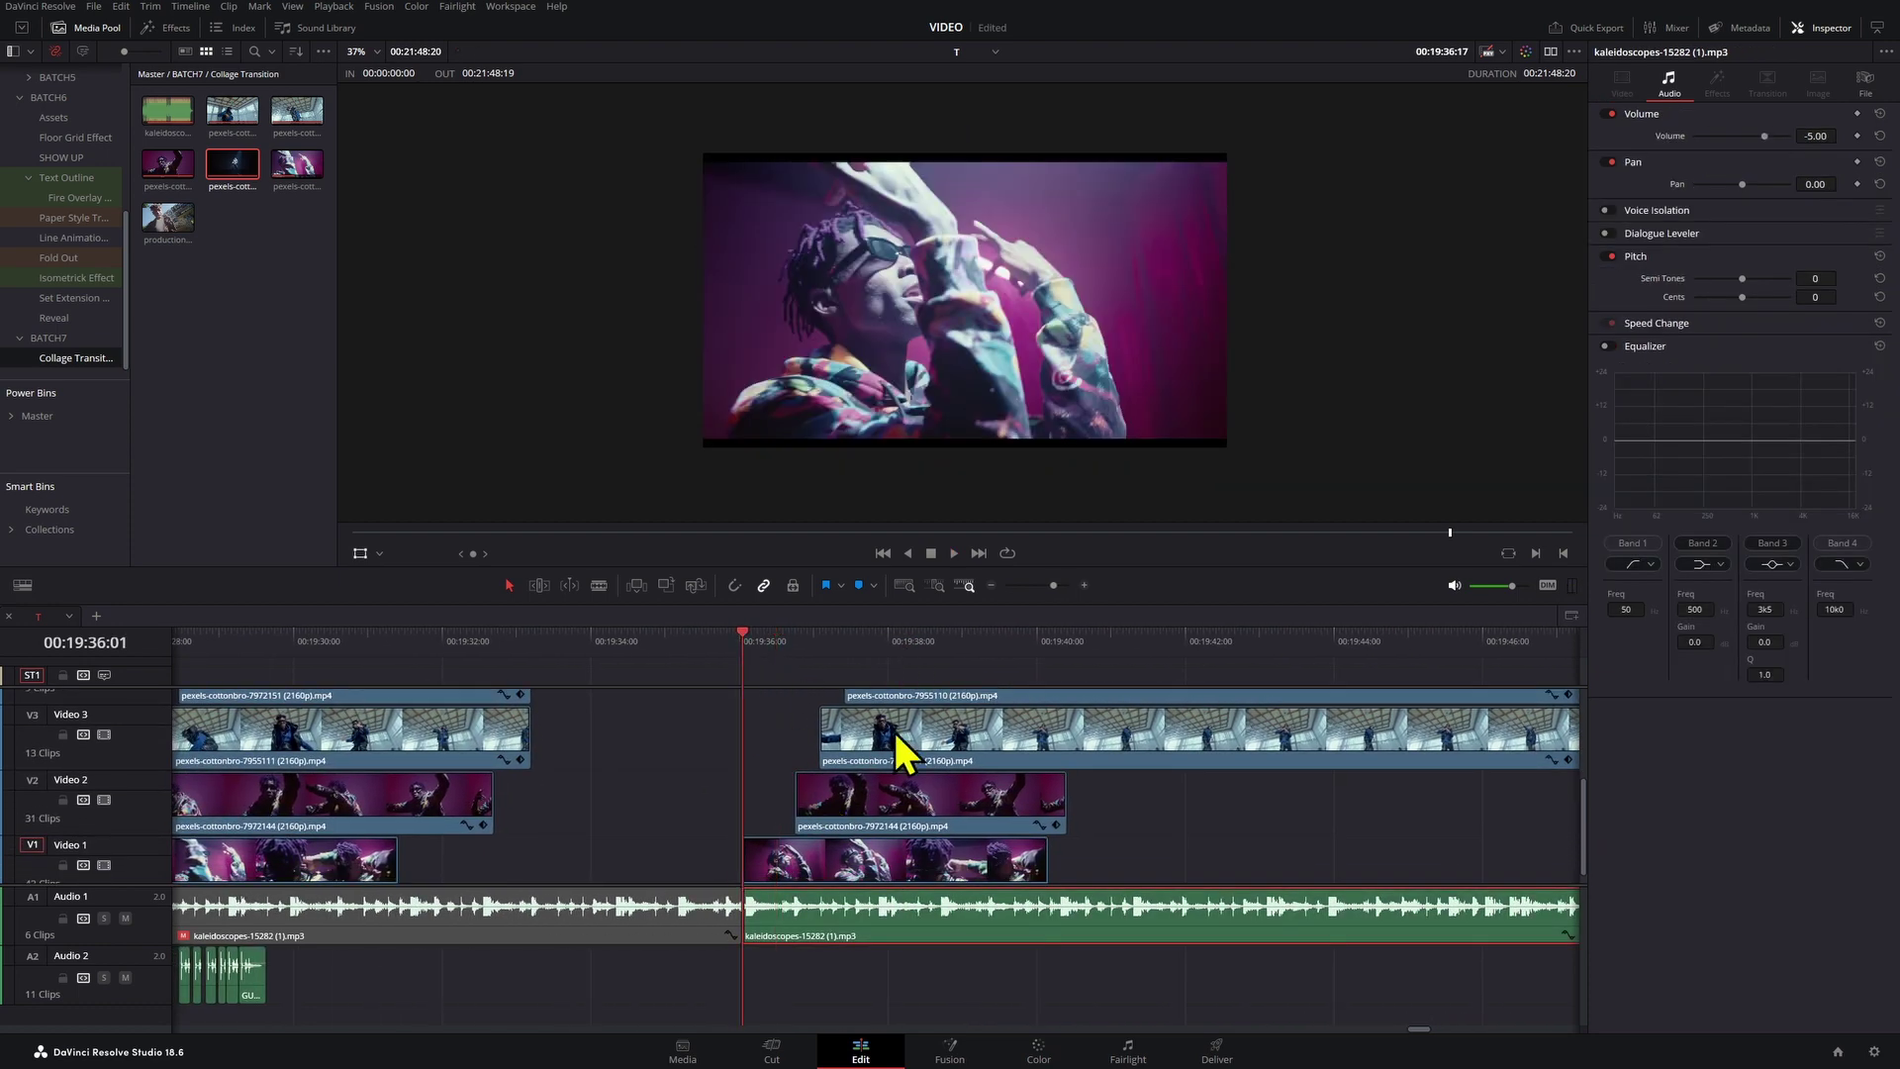
key(space)
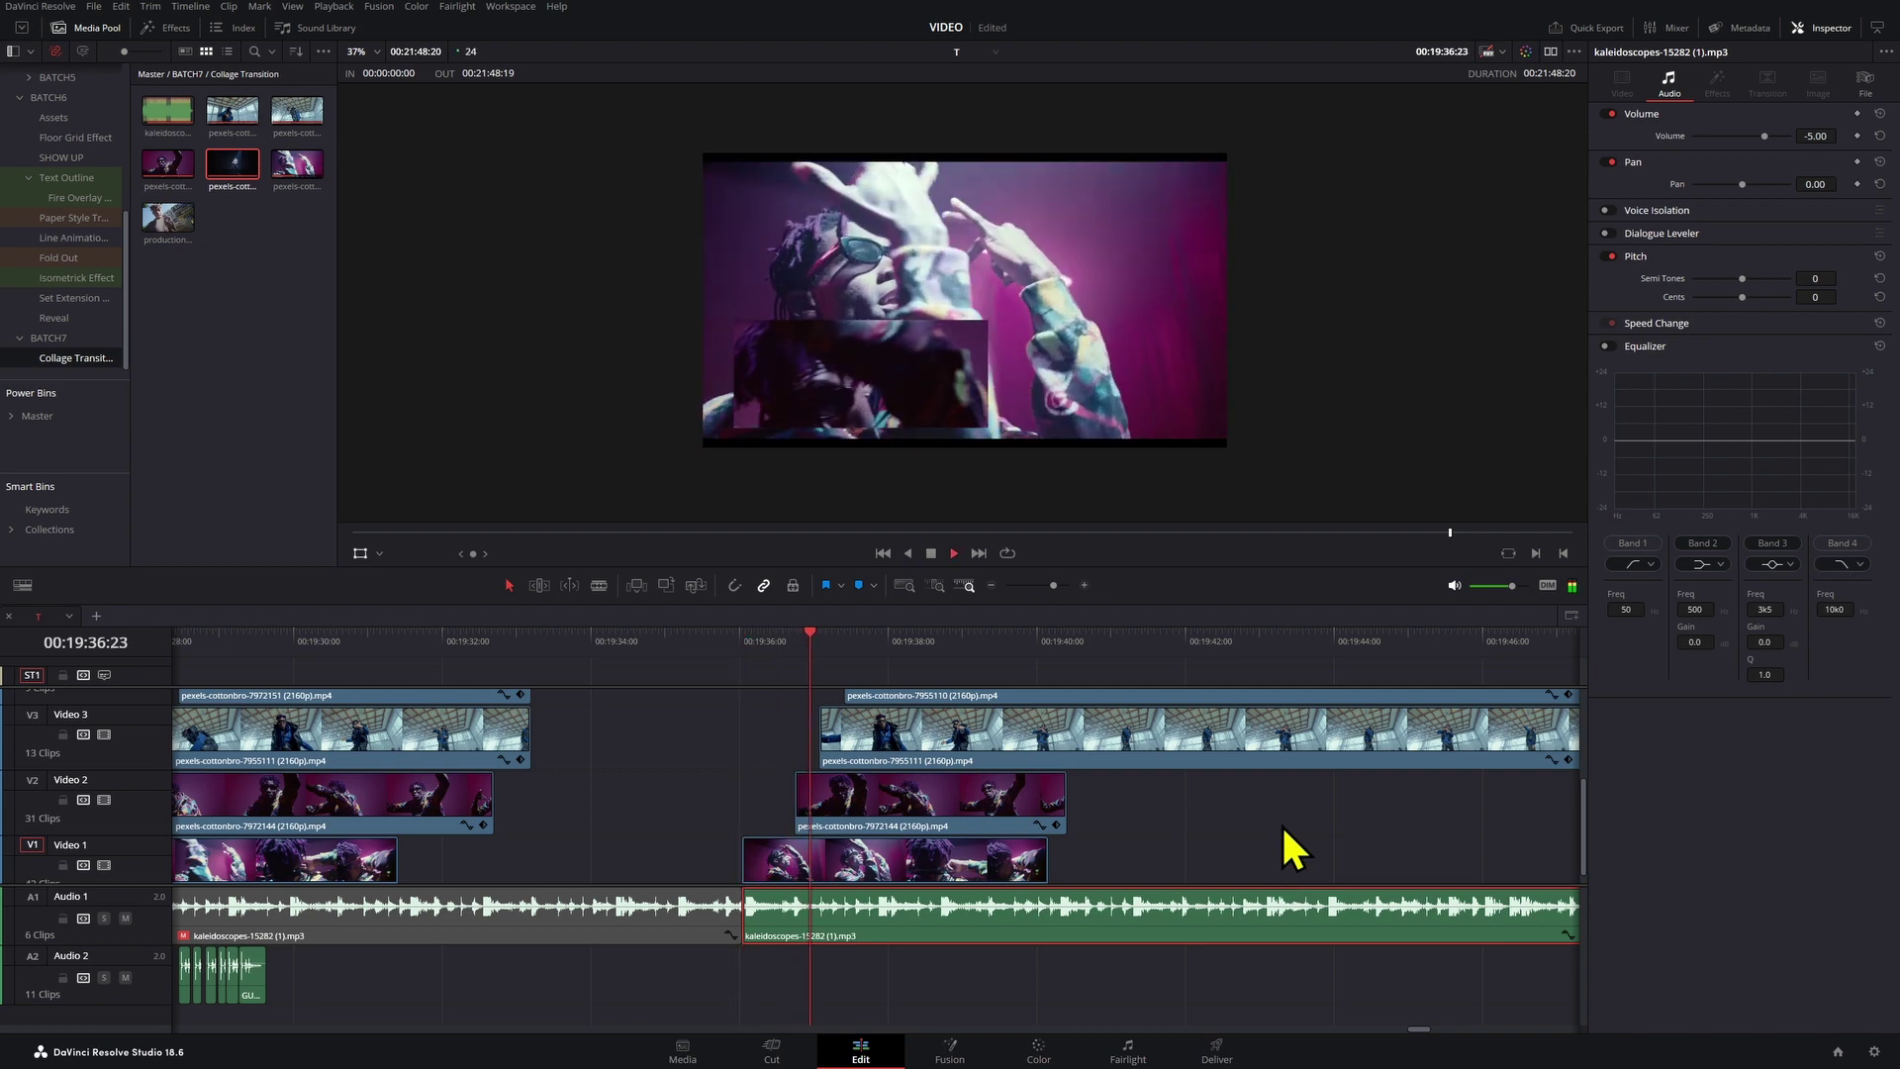
key(space)
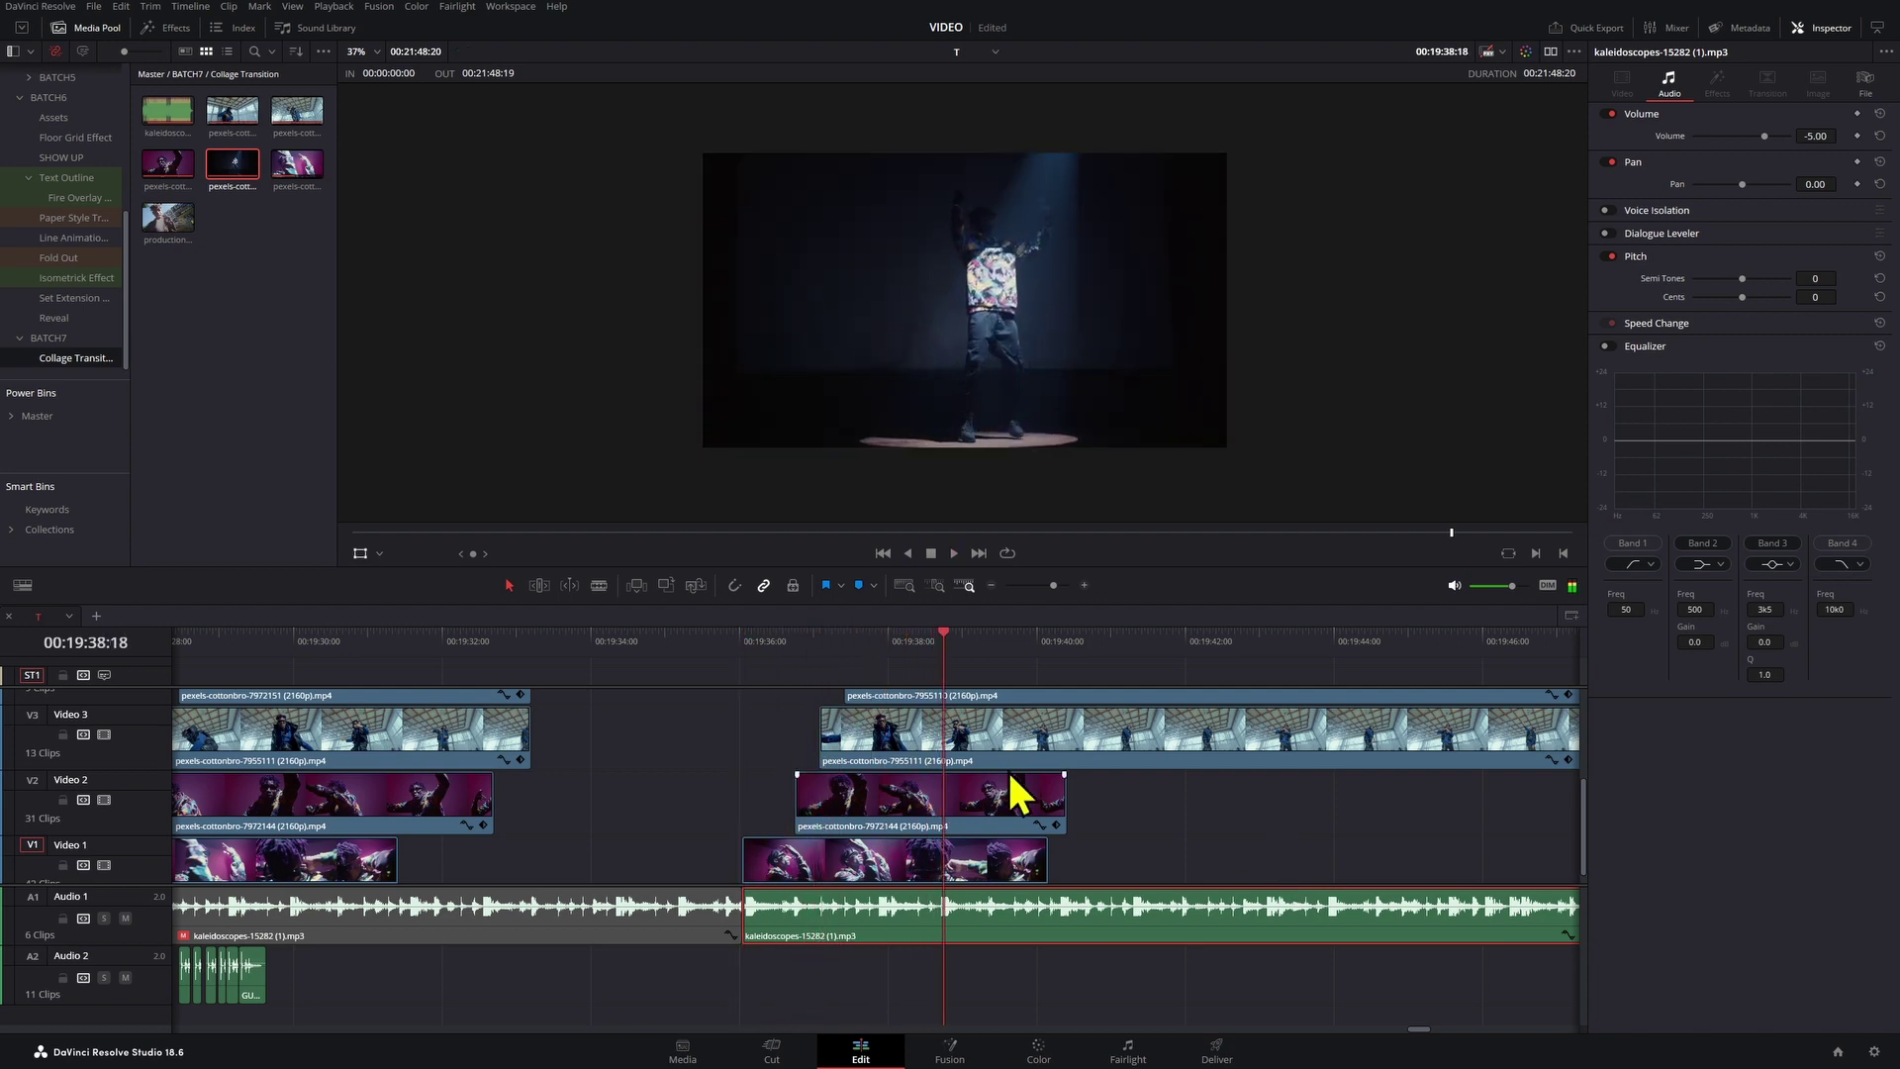
Step: Disable the music clip and place a copy of the GUNMech Gun Foley sound on Audio 2 at 00:19:36:18, where the Video 2 clip starts
key(d)
scroll(382, 992, left, 2)
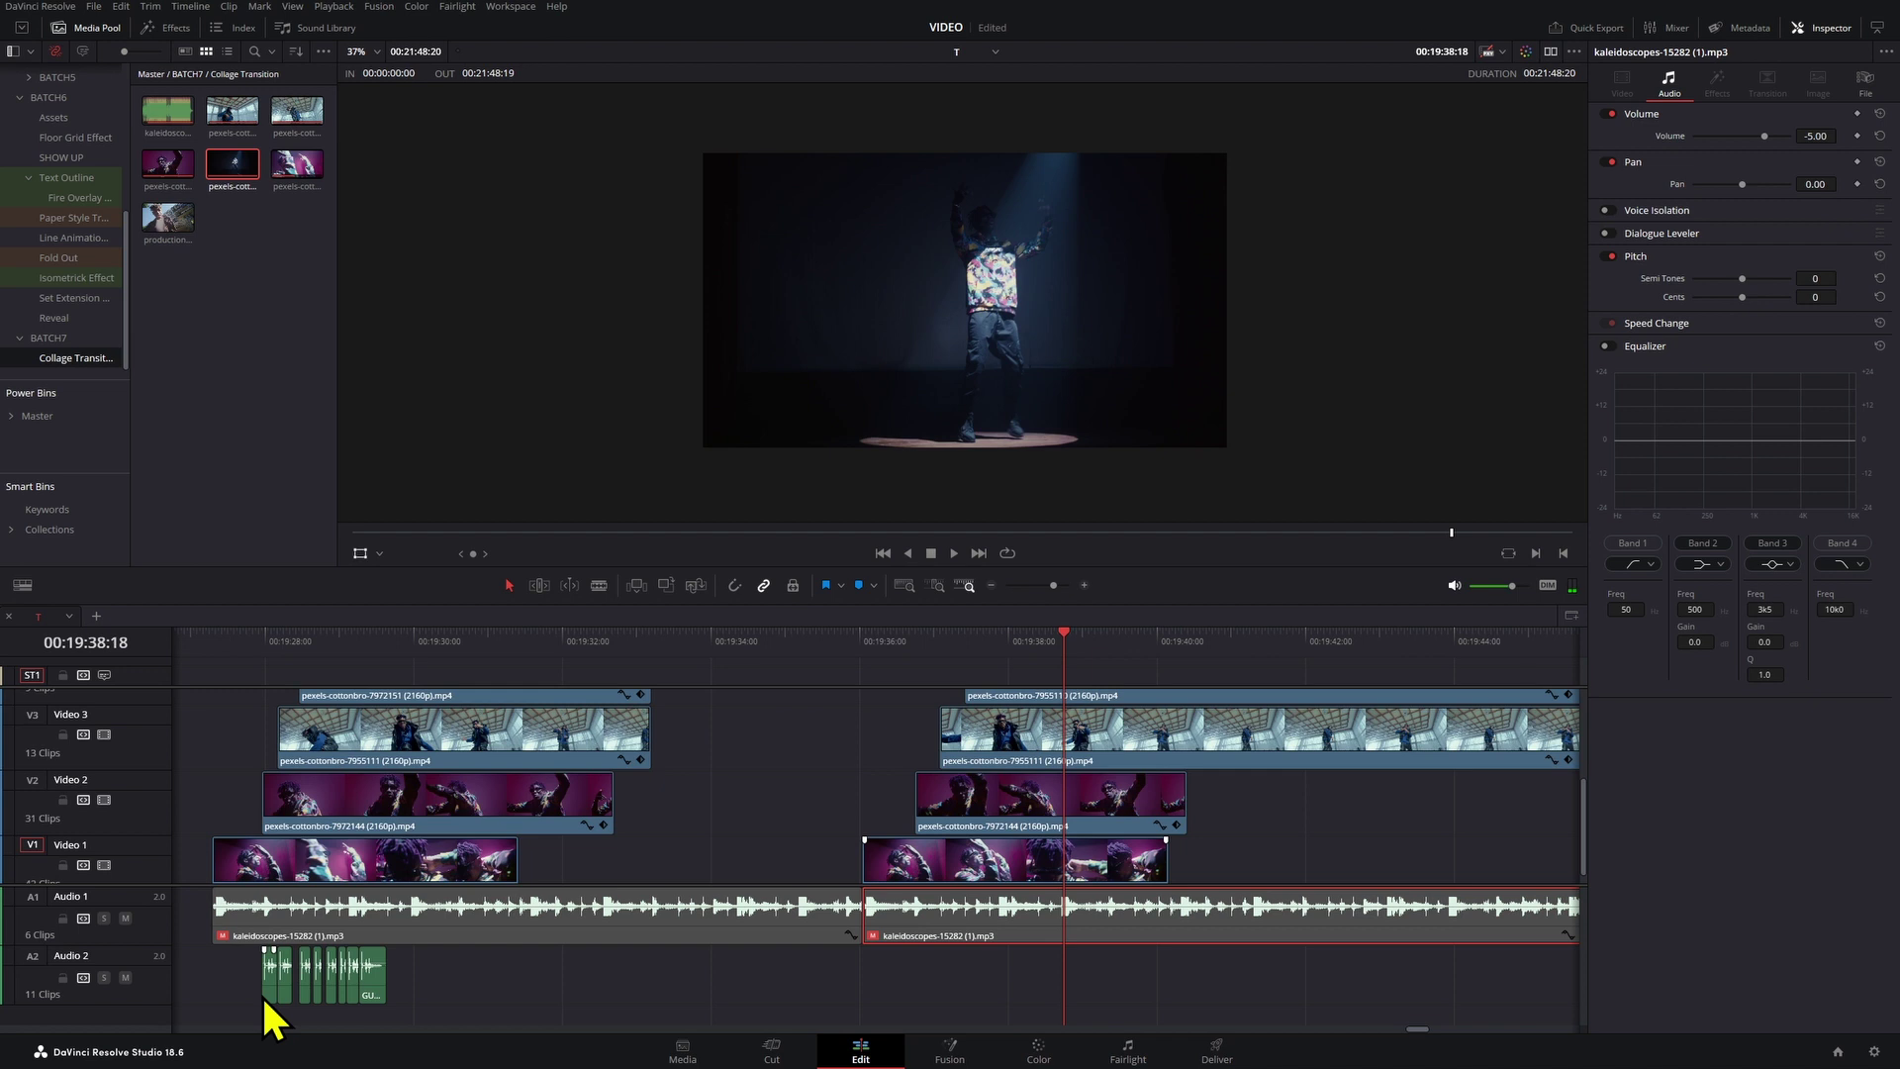
drag(273, 995, 884, 1002)
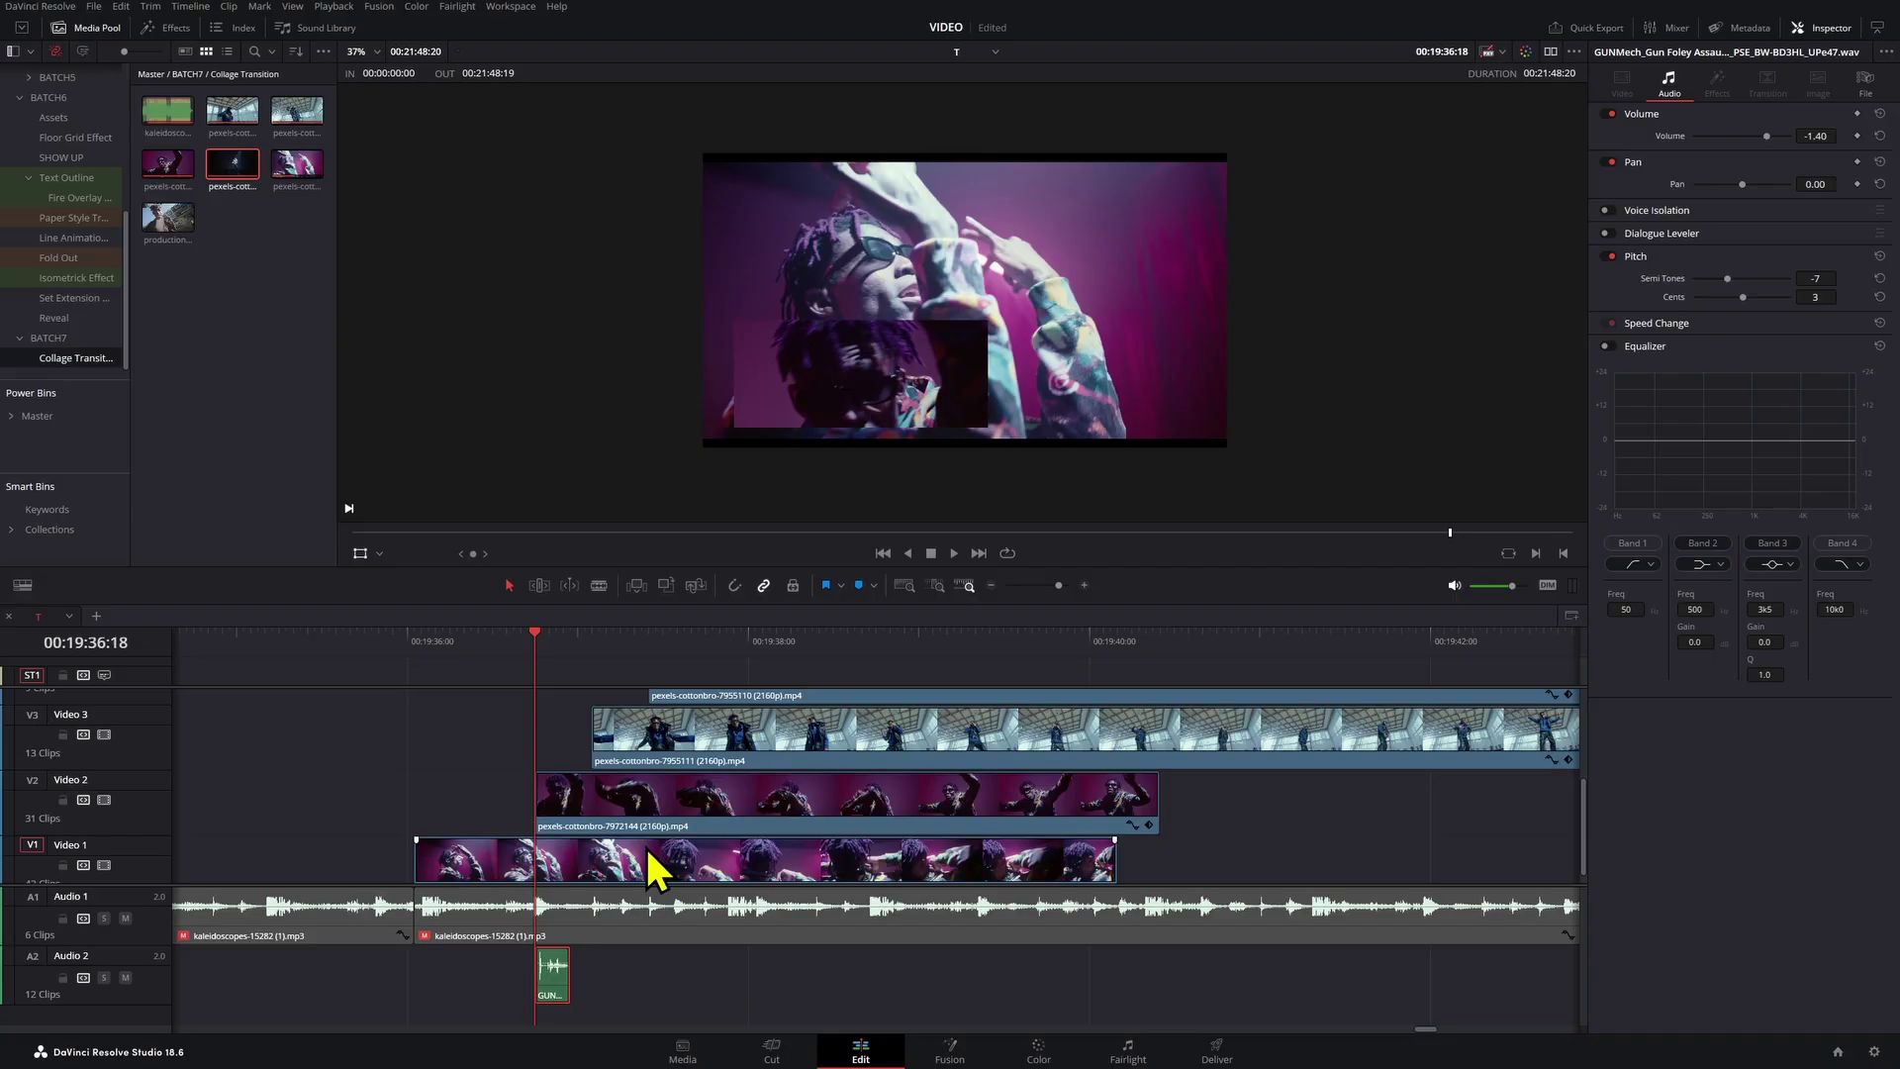
Step: Copy the gun foley sound to the start of the Video 3 clip at 00:19:37:02 and set its pitch to -6 semitones
scroll(721, 788, up, 2)
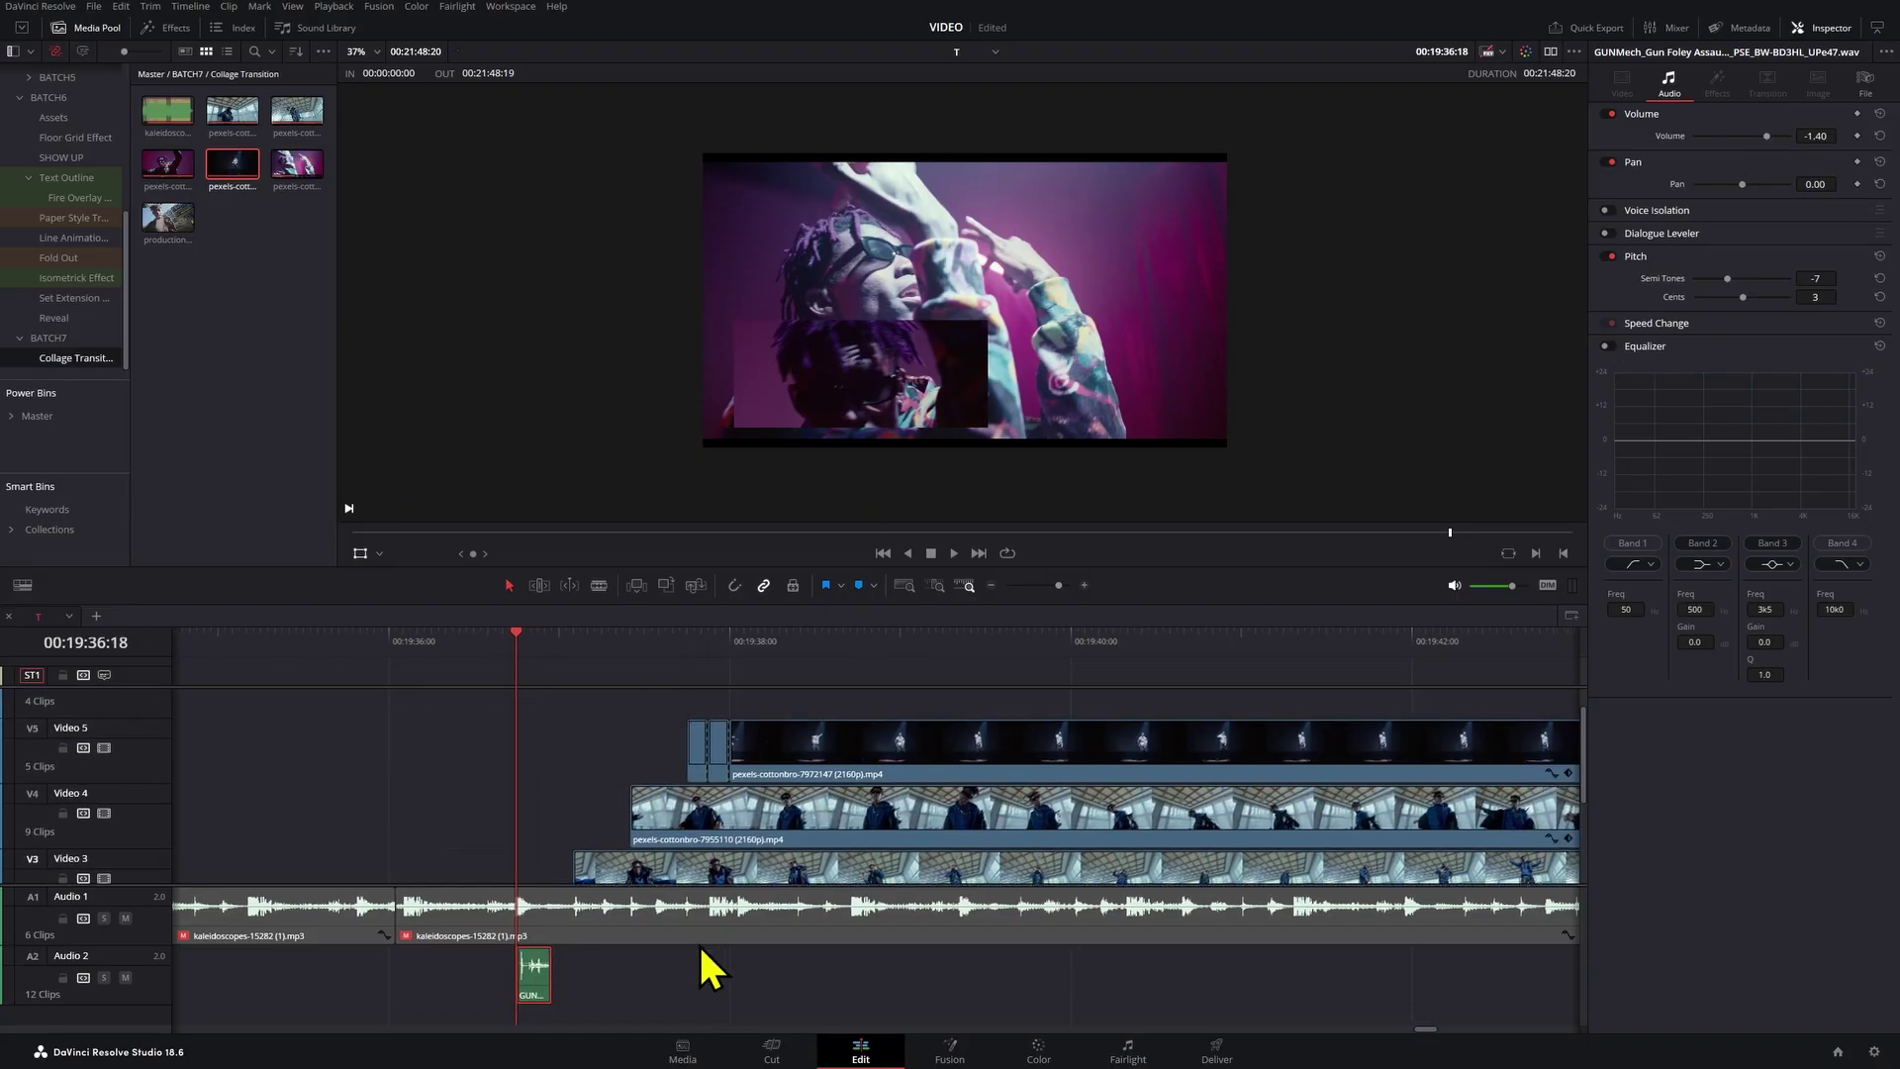
scroll(753, 772, down, 2)
scroll(752, 772, left, 1)
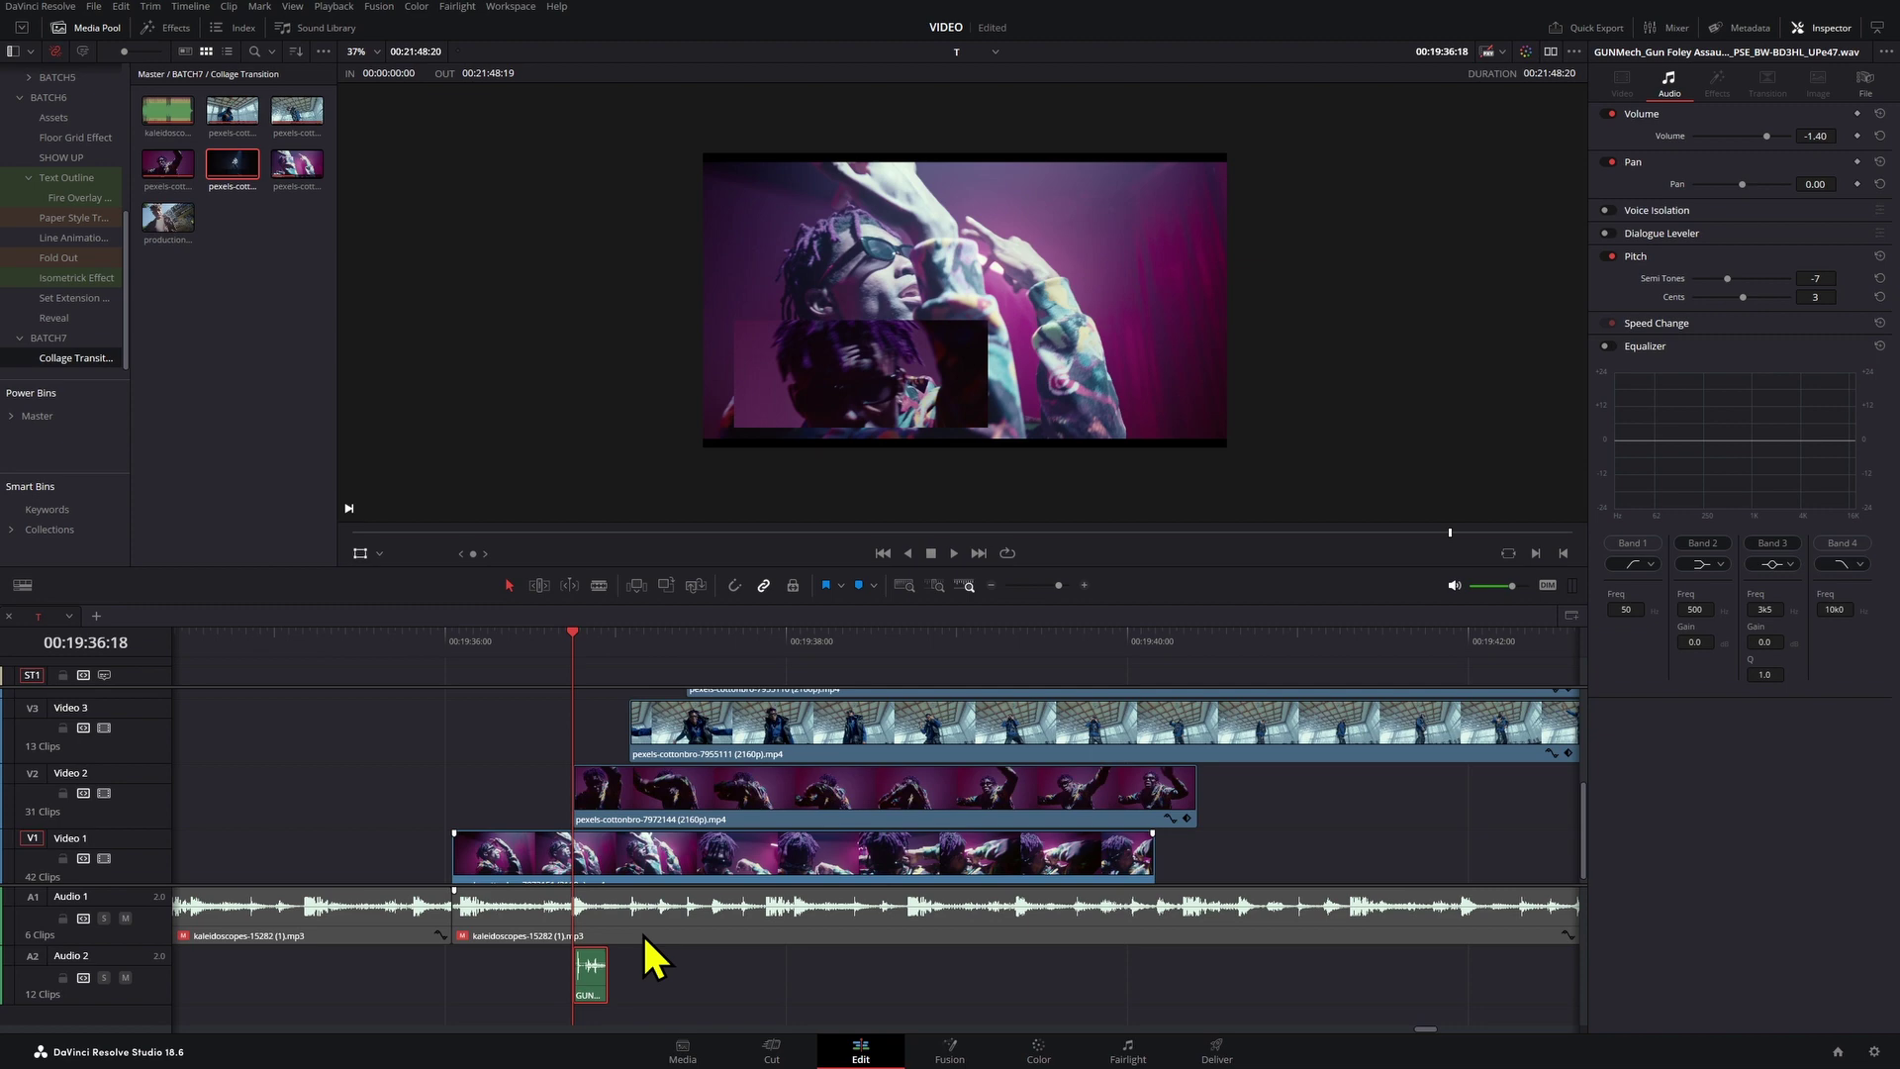
drag(643, 976, 650, 976)
click(631, 639)
click(649, 740)
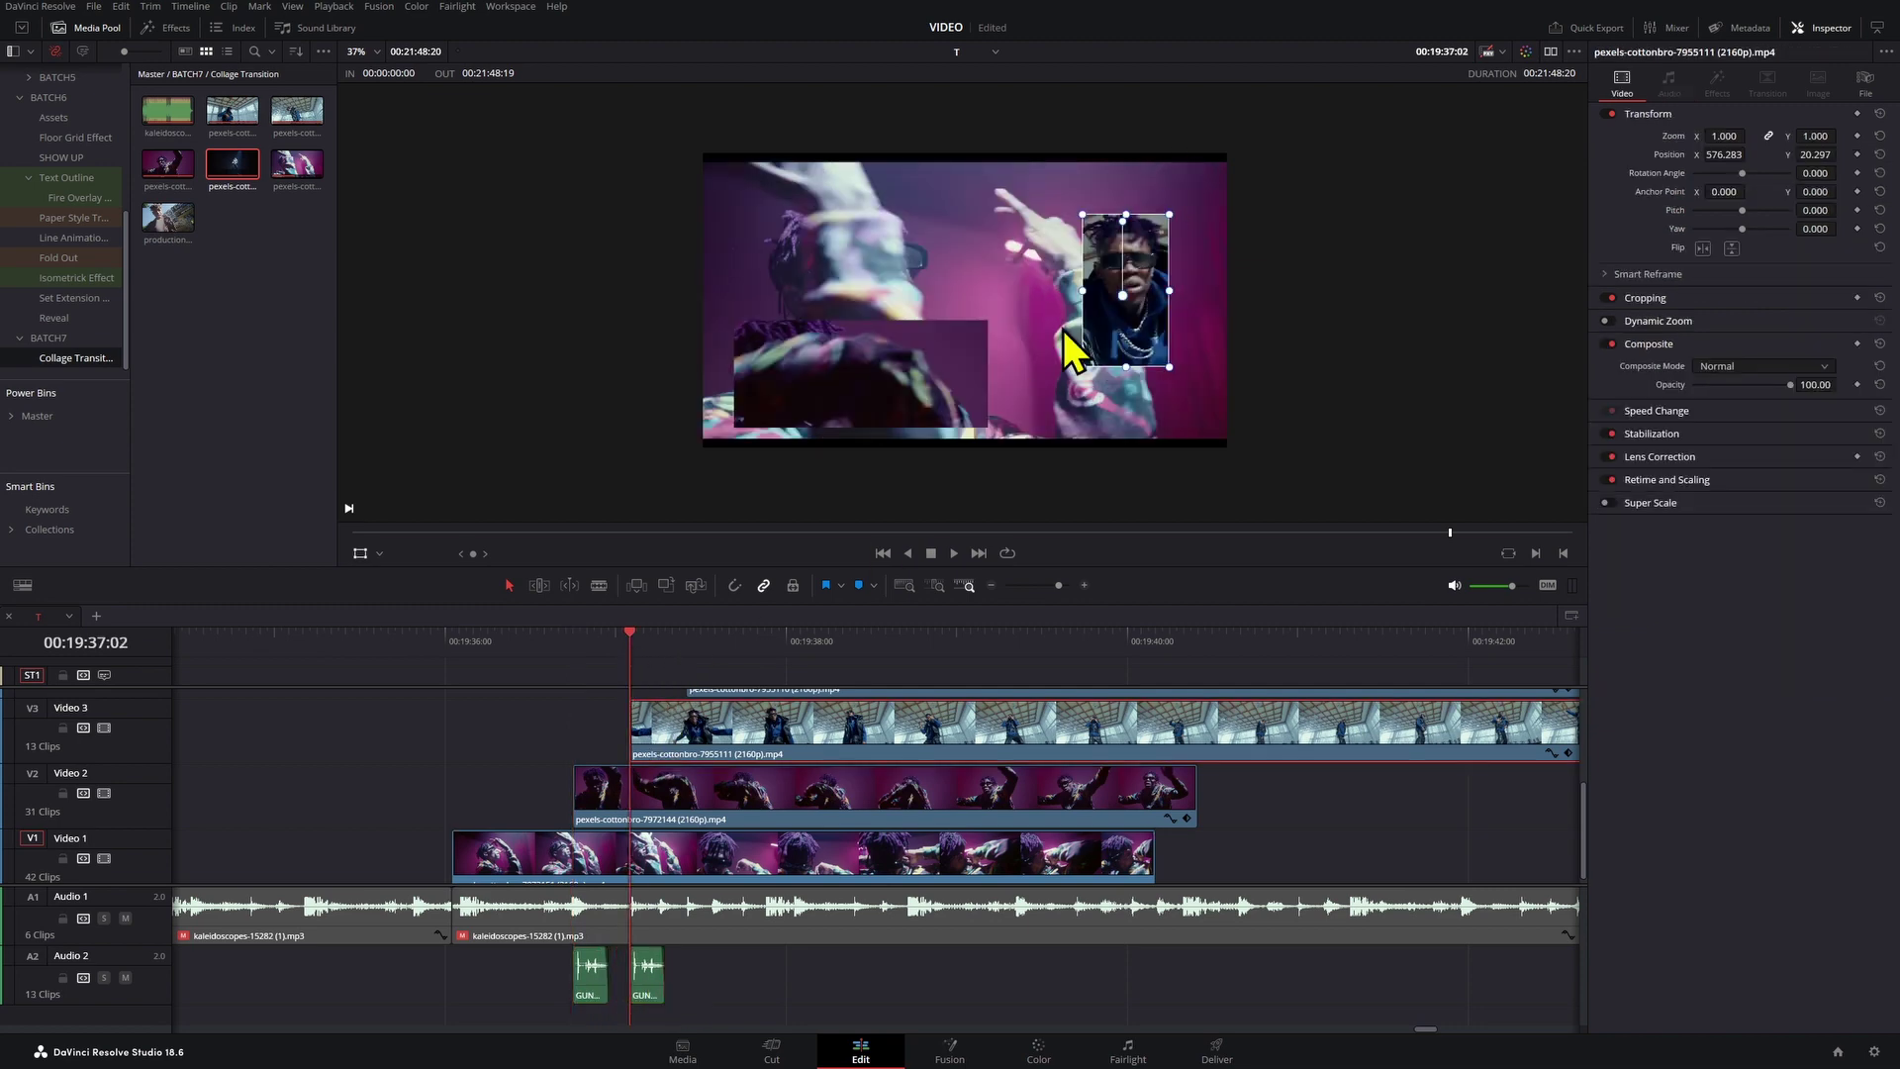
click(648, 995)
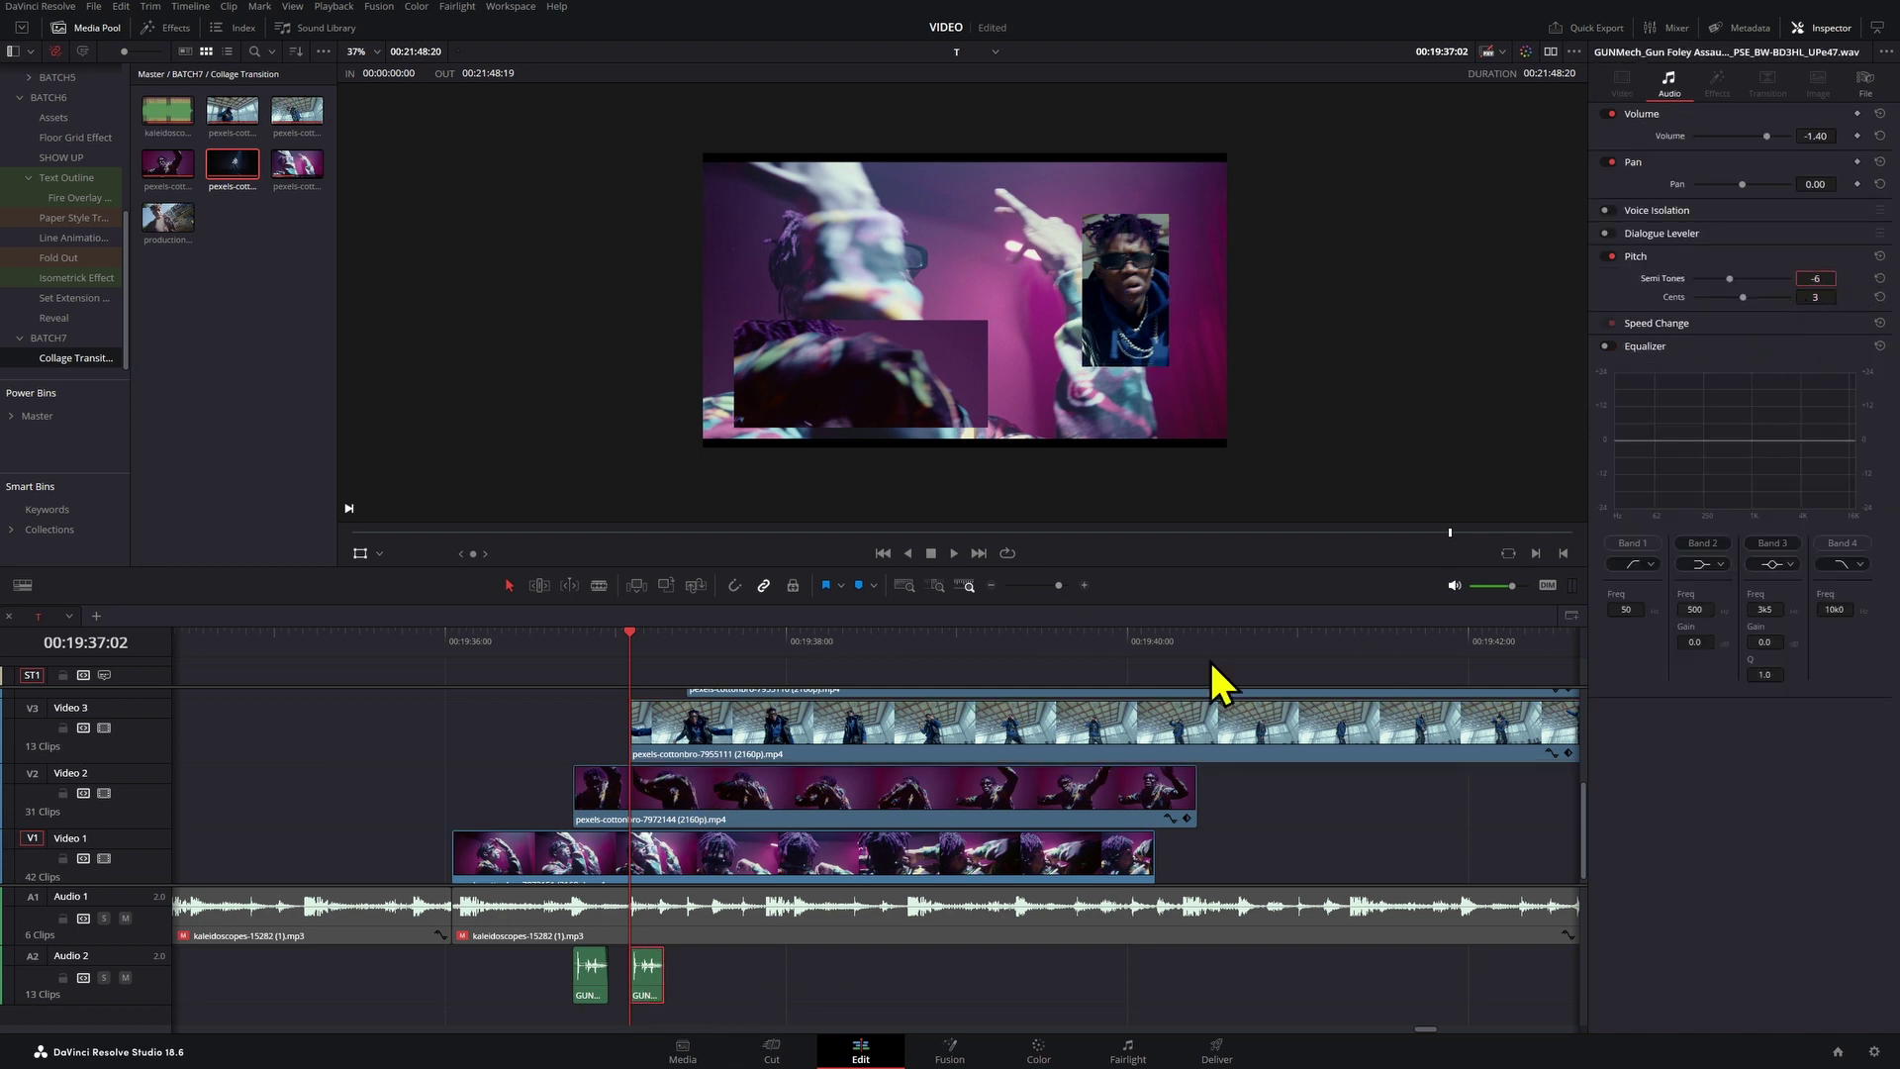
Step: Copy the gun foley sound to the start of the Video 4 clip at 00:19:37:10 and set its pitch to -5 semitones
drag(644, 1000, 717, 1009)
click(689, 648)
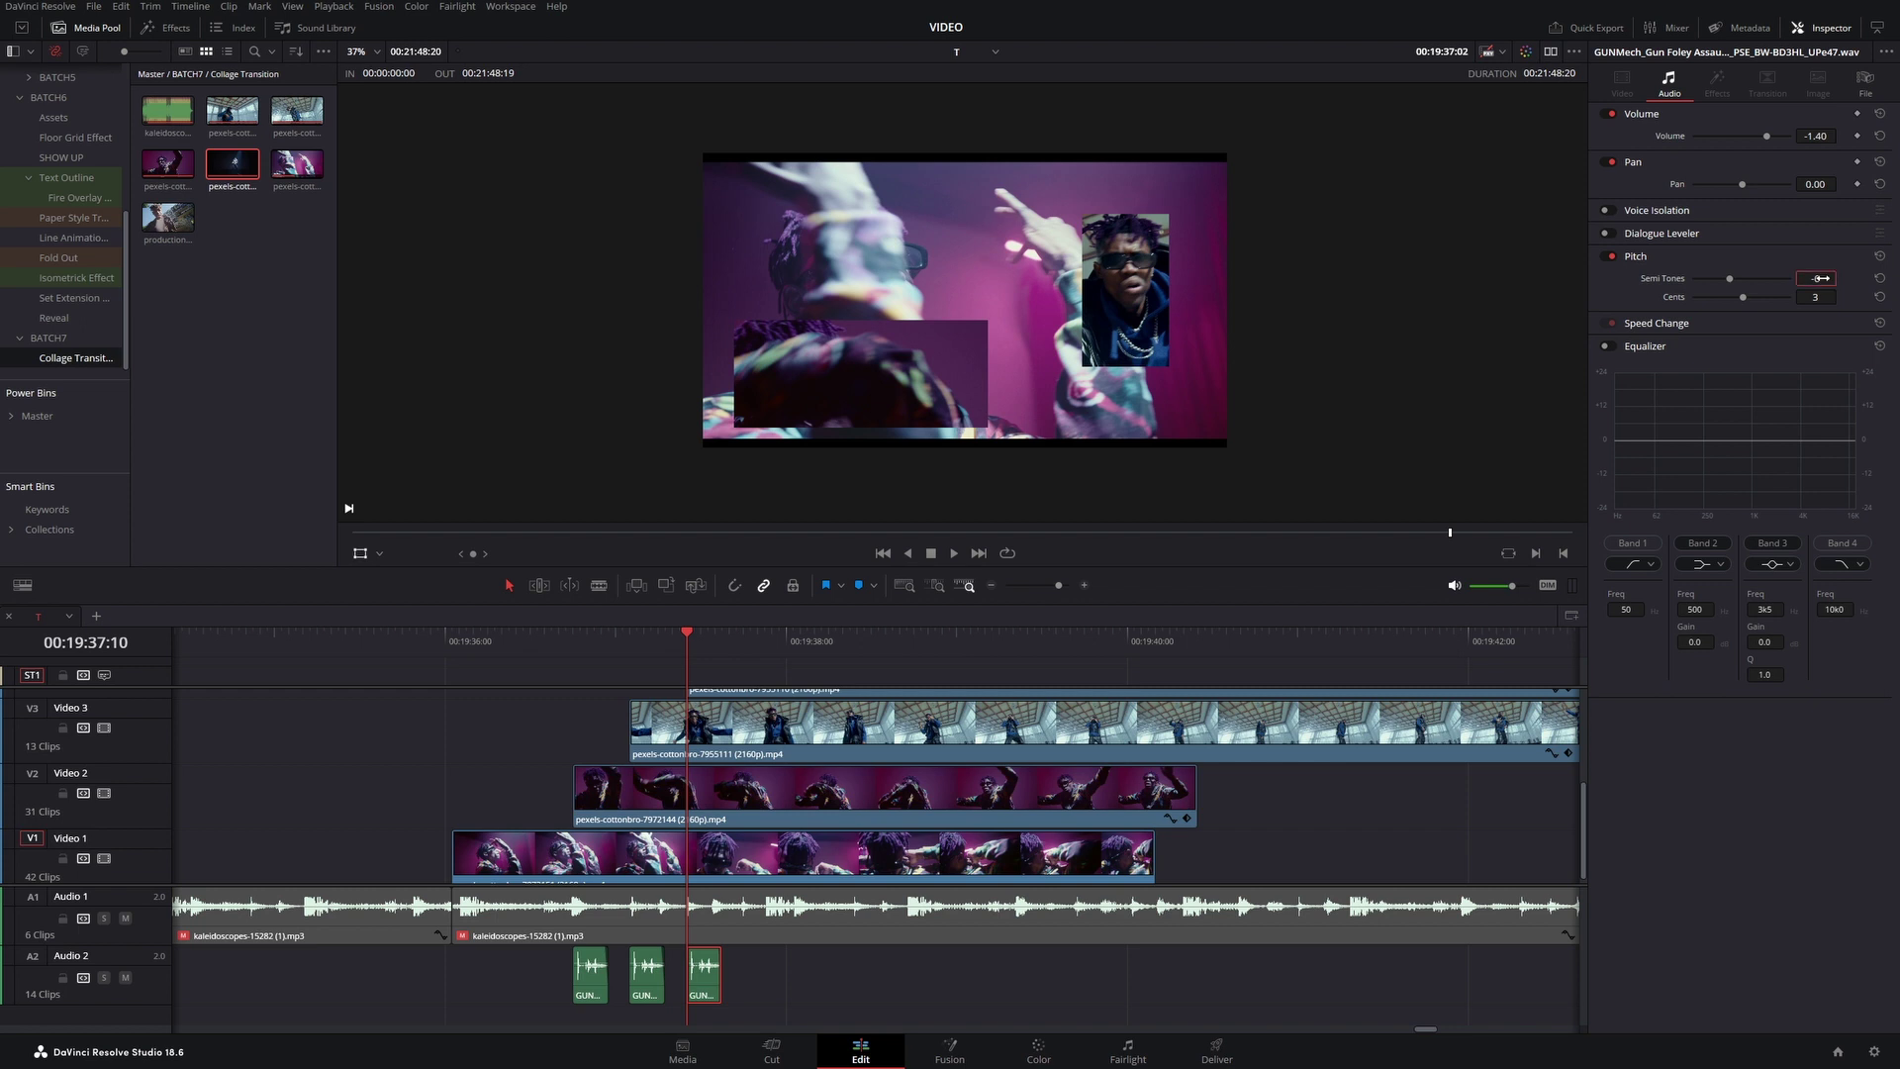
drag(1822, 278, 1823, 279)
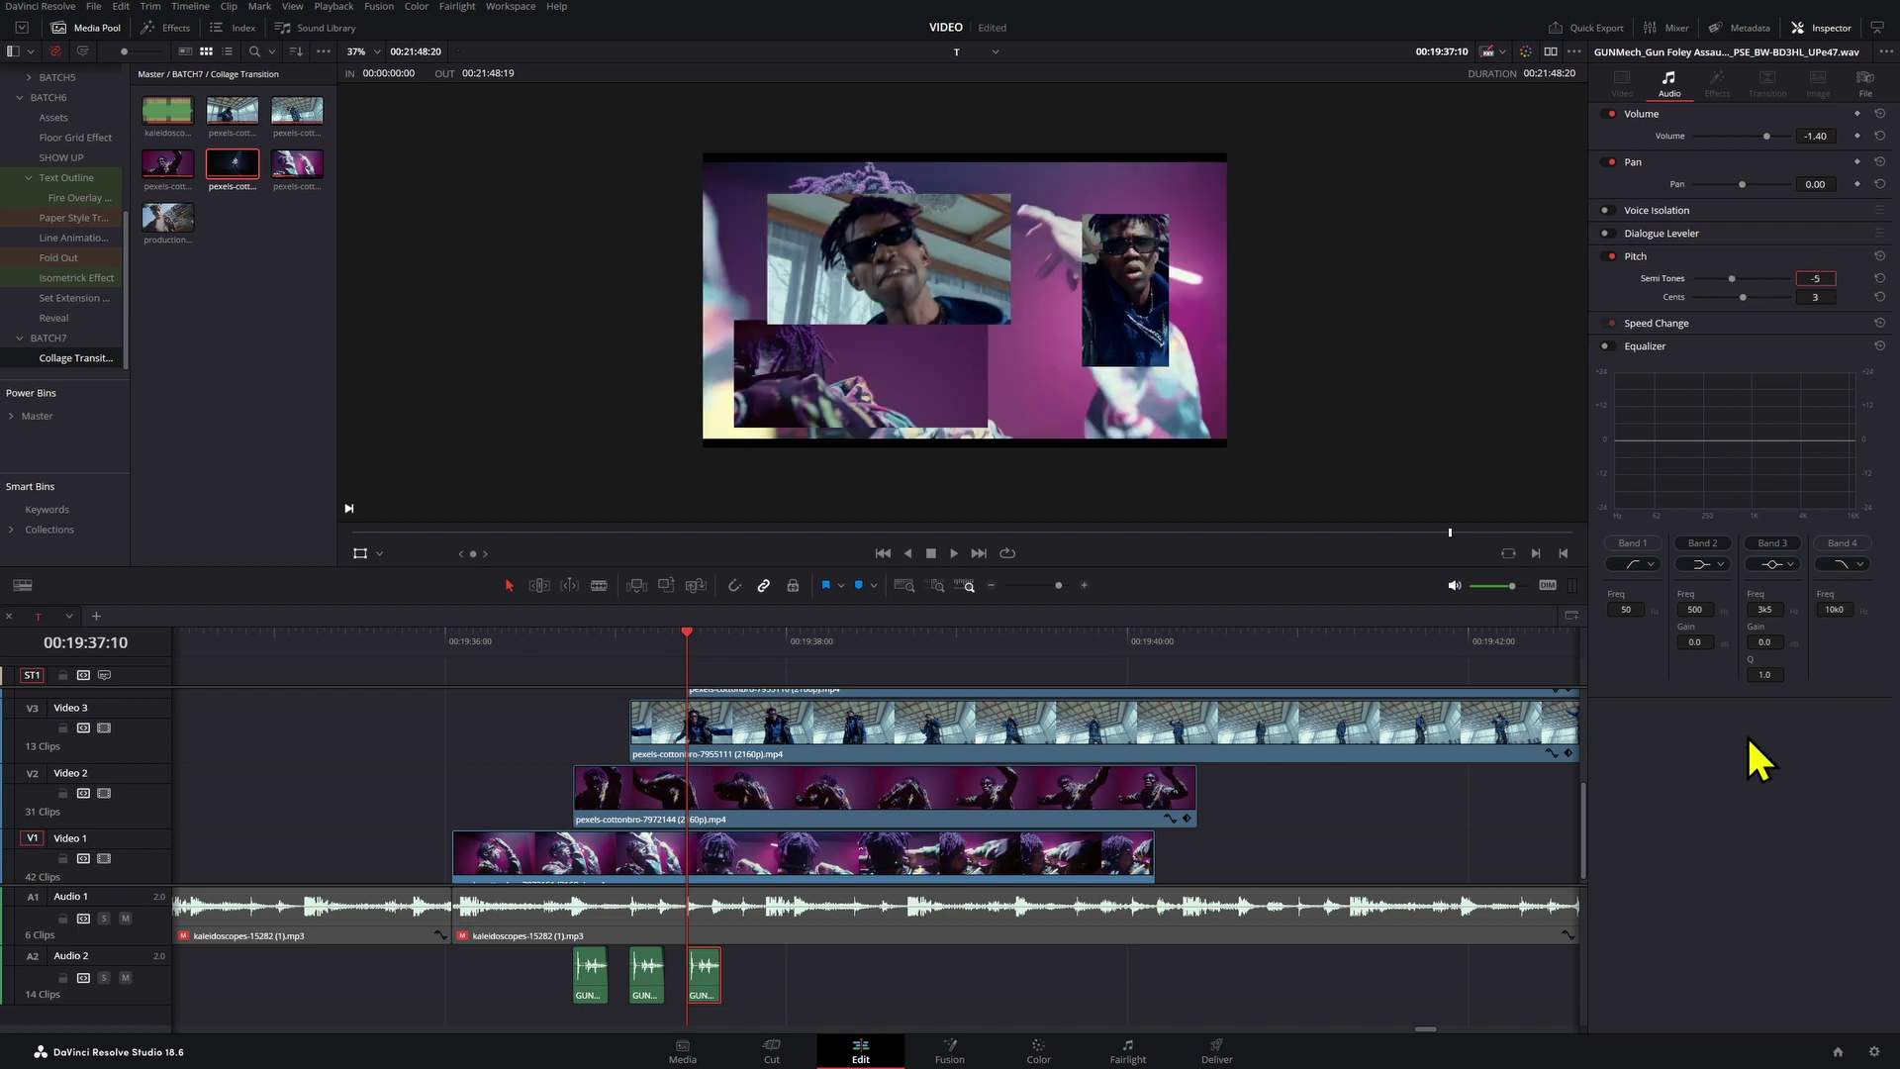
click(1276, 985)
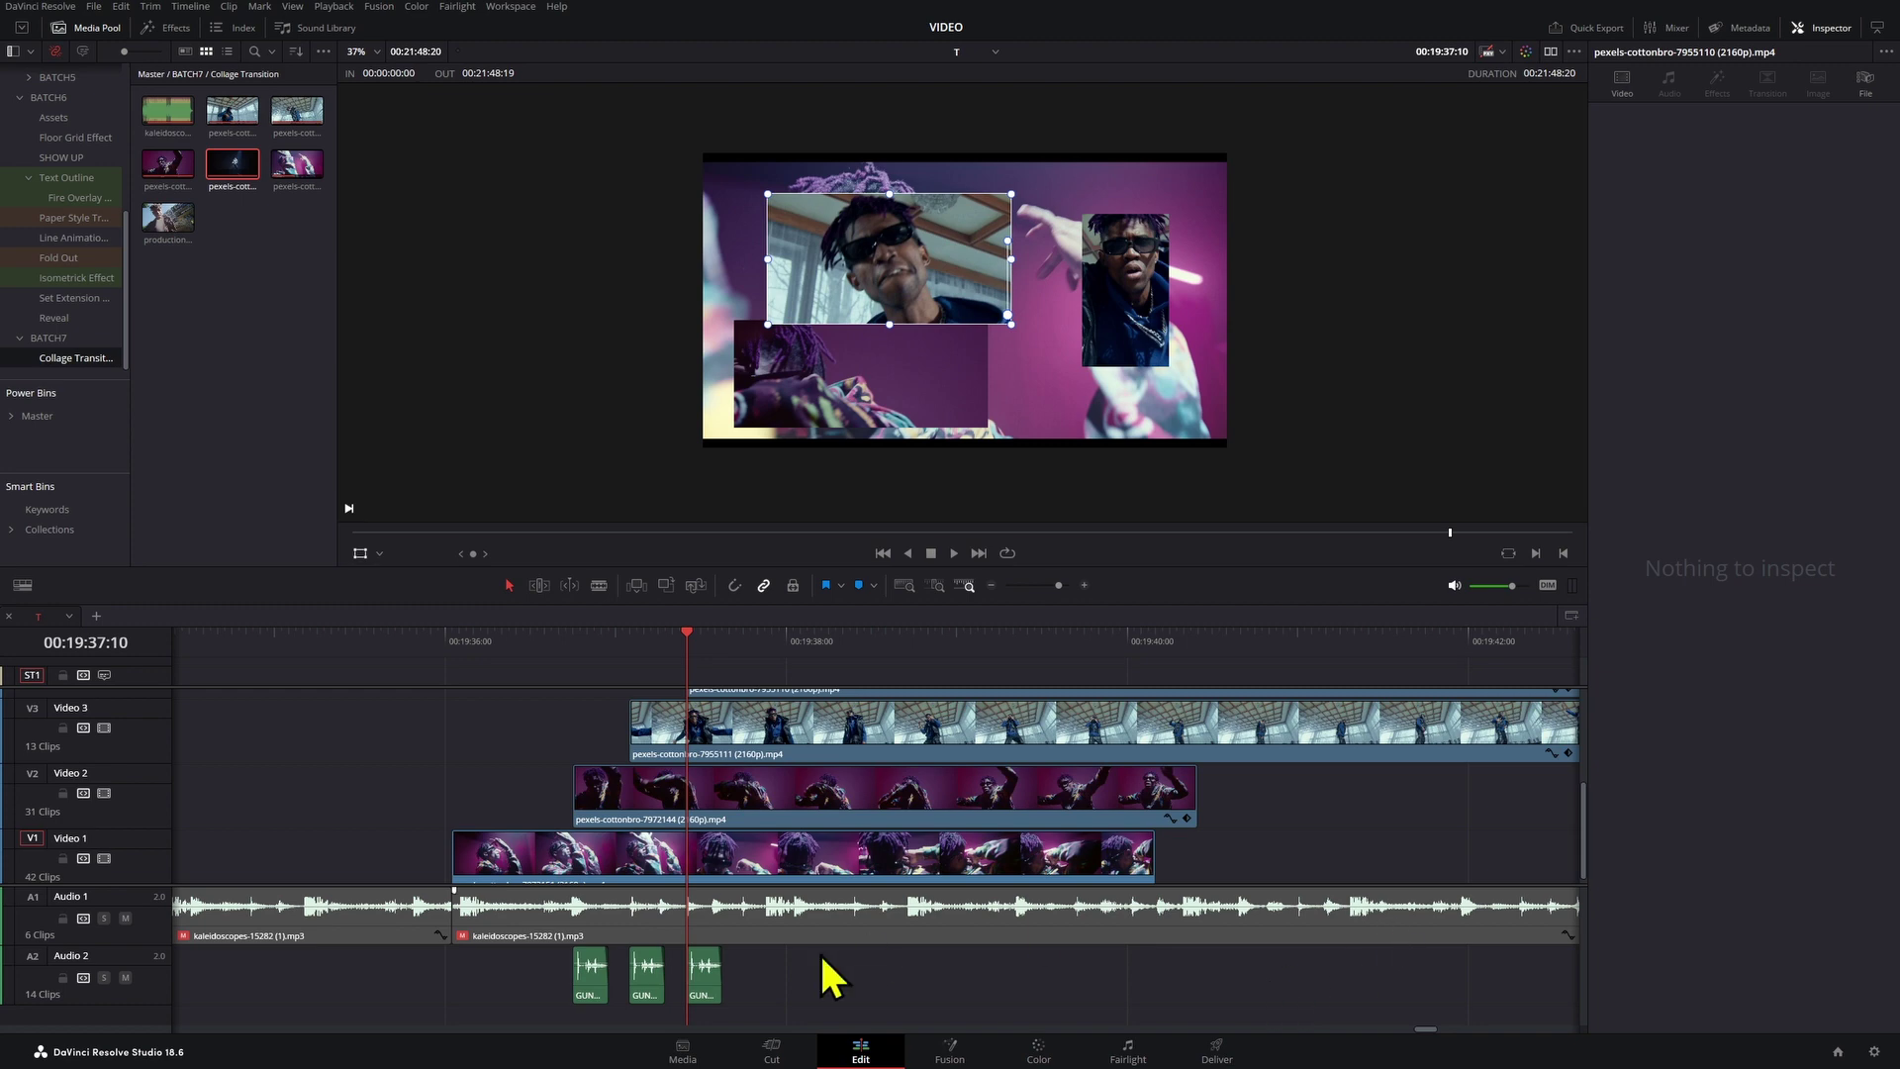
click(712, 998)
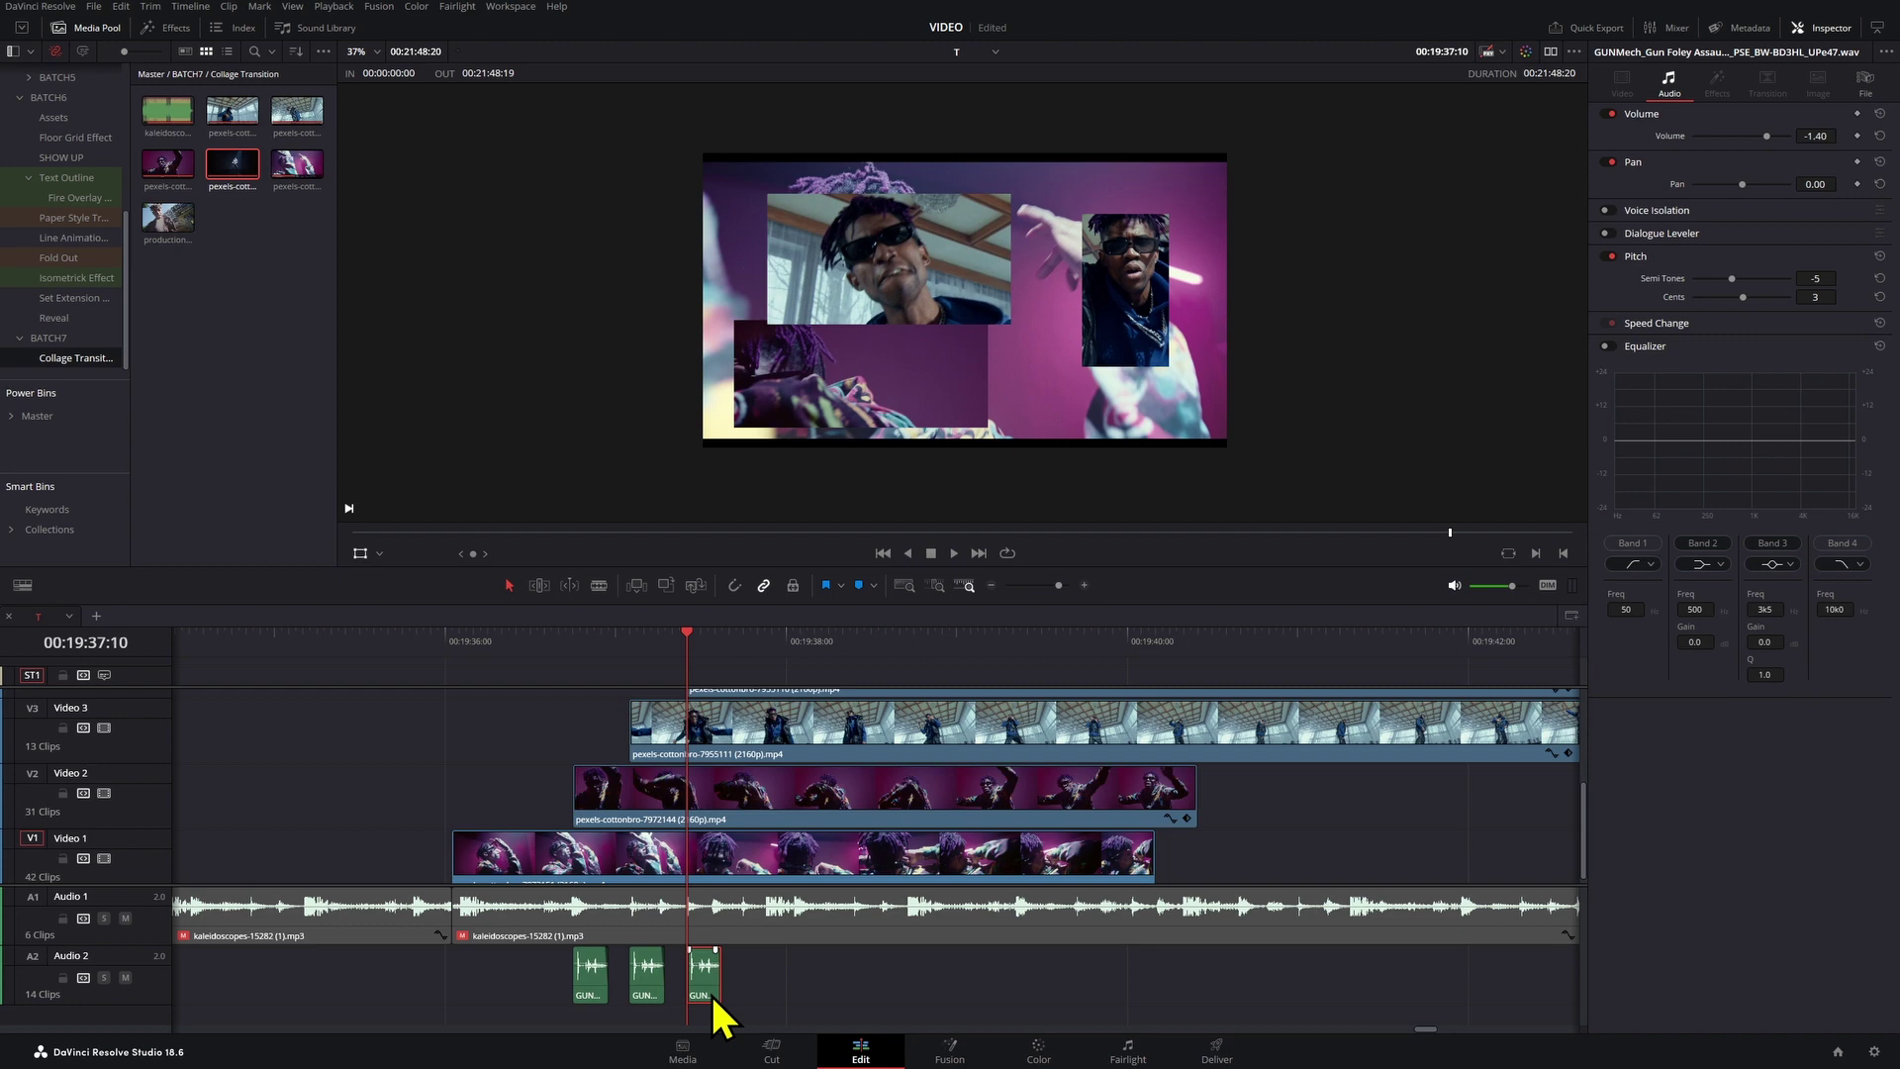
Step: Enable the music clip on Audio 1 and play back the collage with the sound effects from 00:19:36:17
click(567, 638)
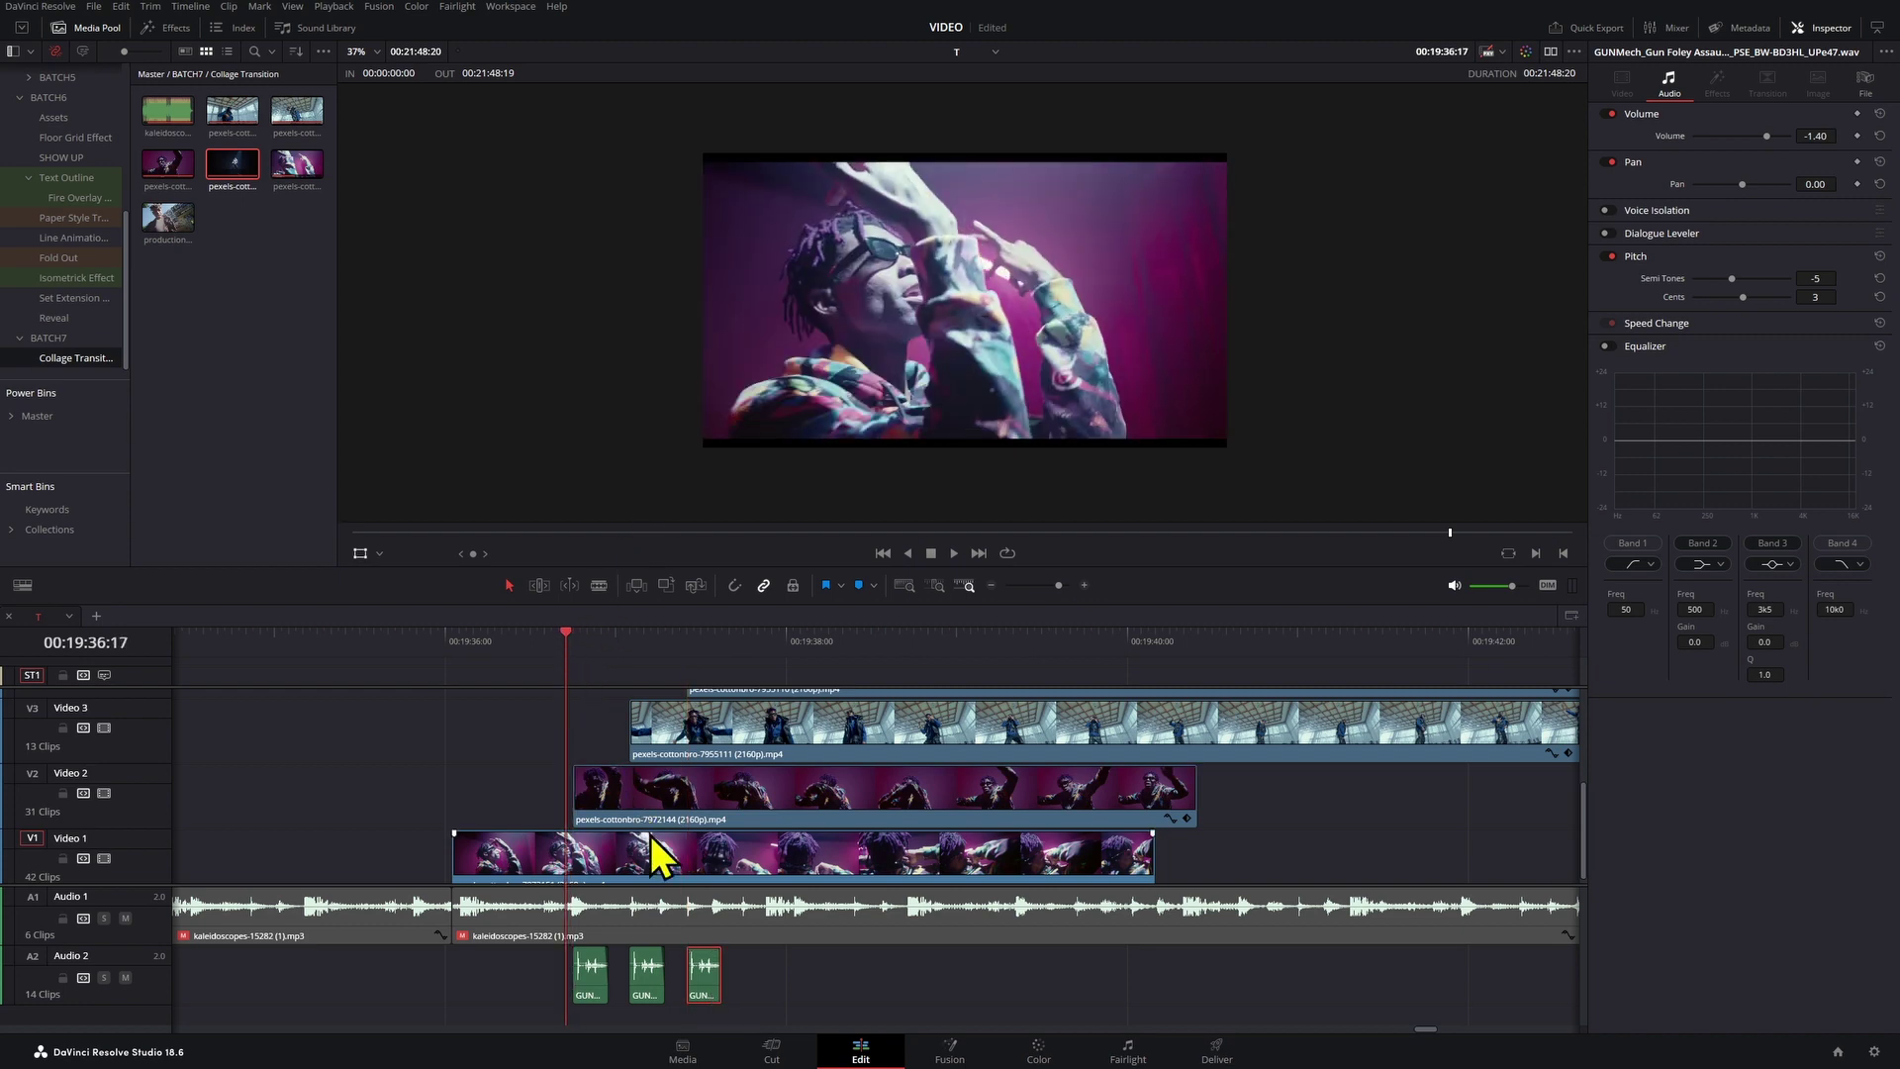
click(671, 911)
key(space)
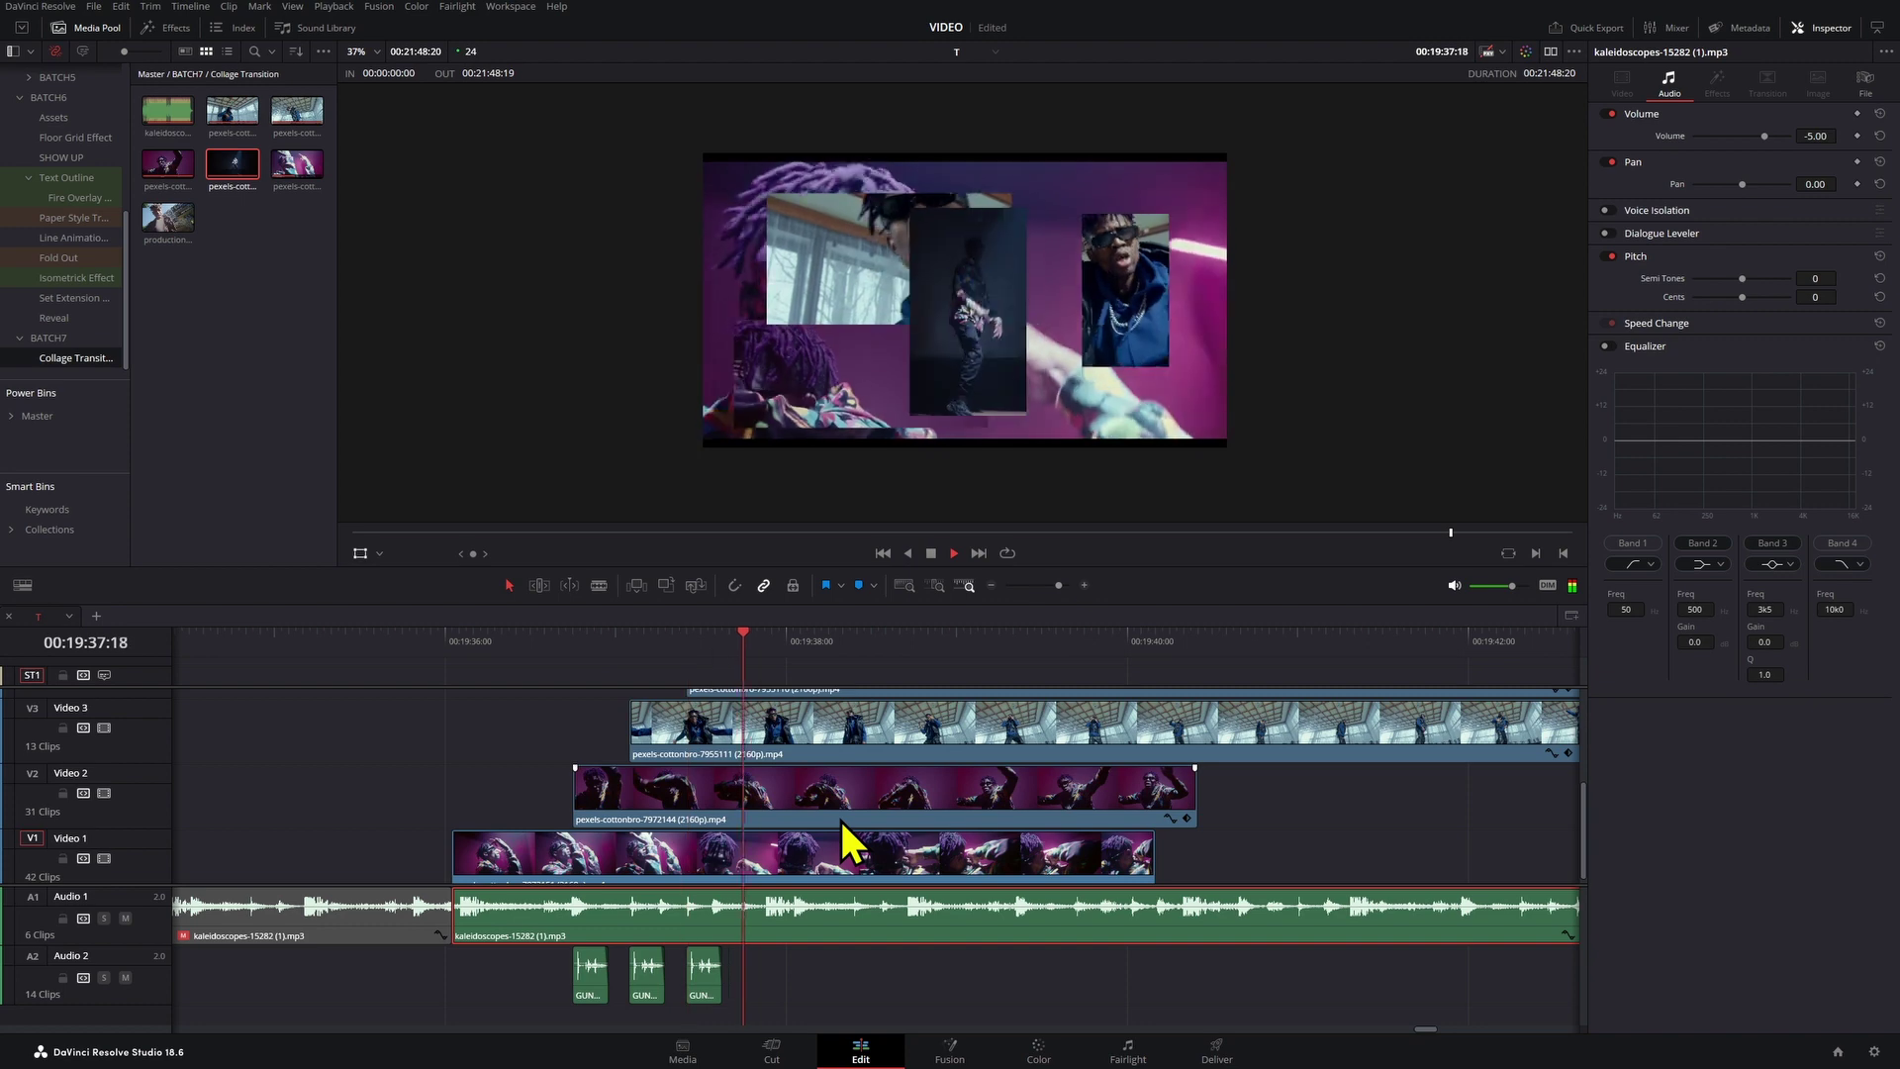
scroll(778, 782, up, 3)
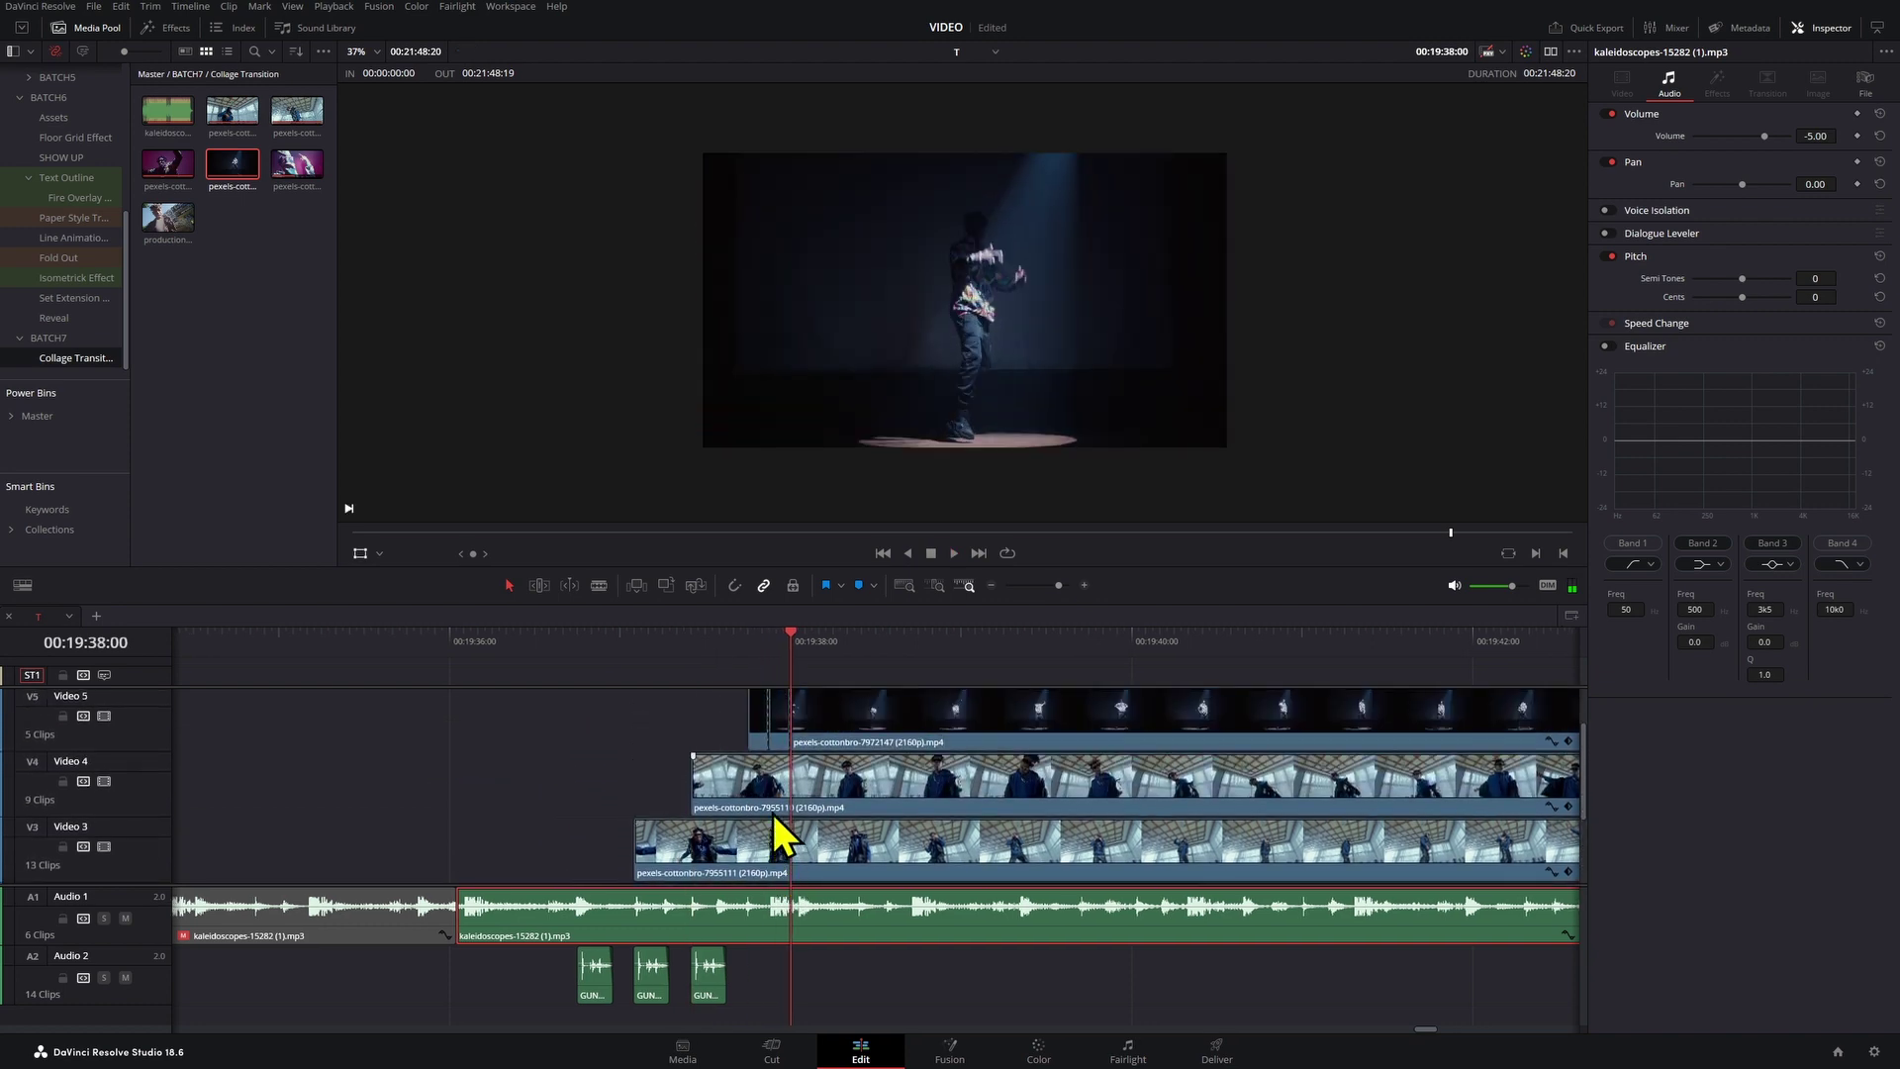
Step: Add a gun foley sound under each of the three Video 5 pieces, pitching the last one to 0 semitones and -2 cents
click(749, 645)
scroll(775, 869, down, 3)
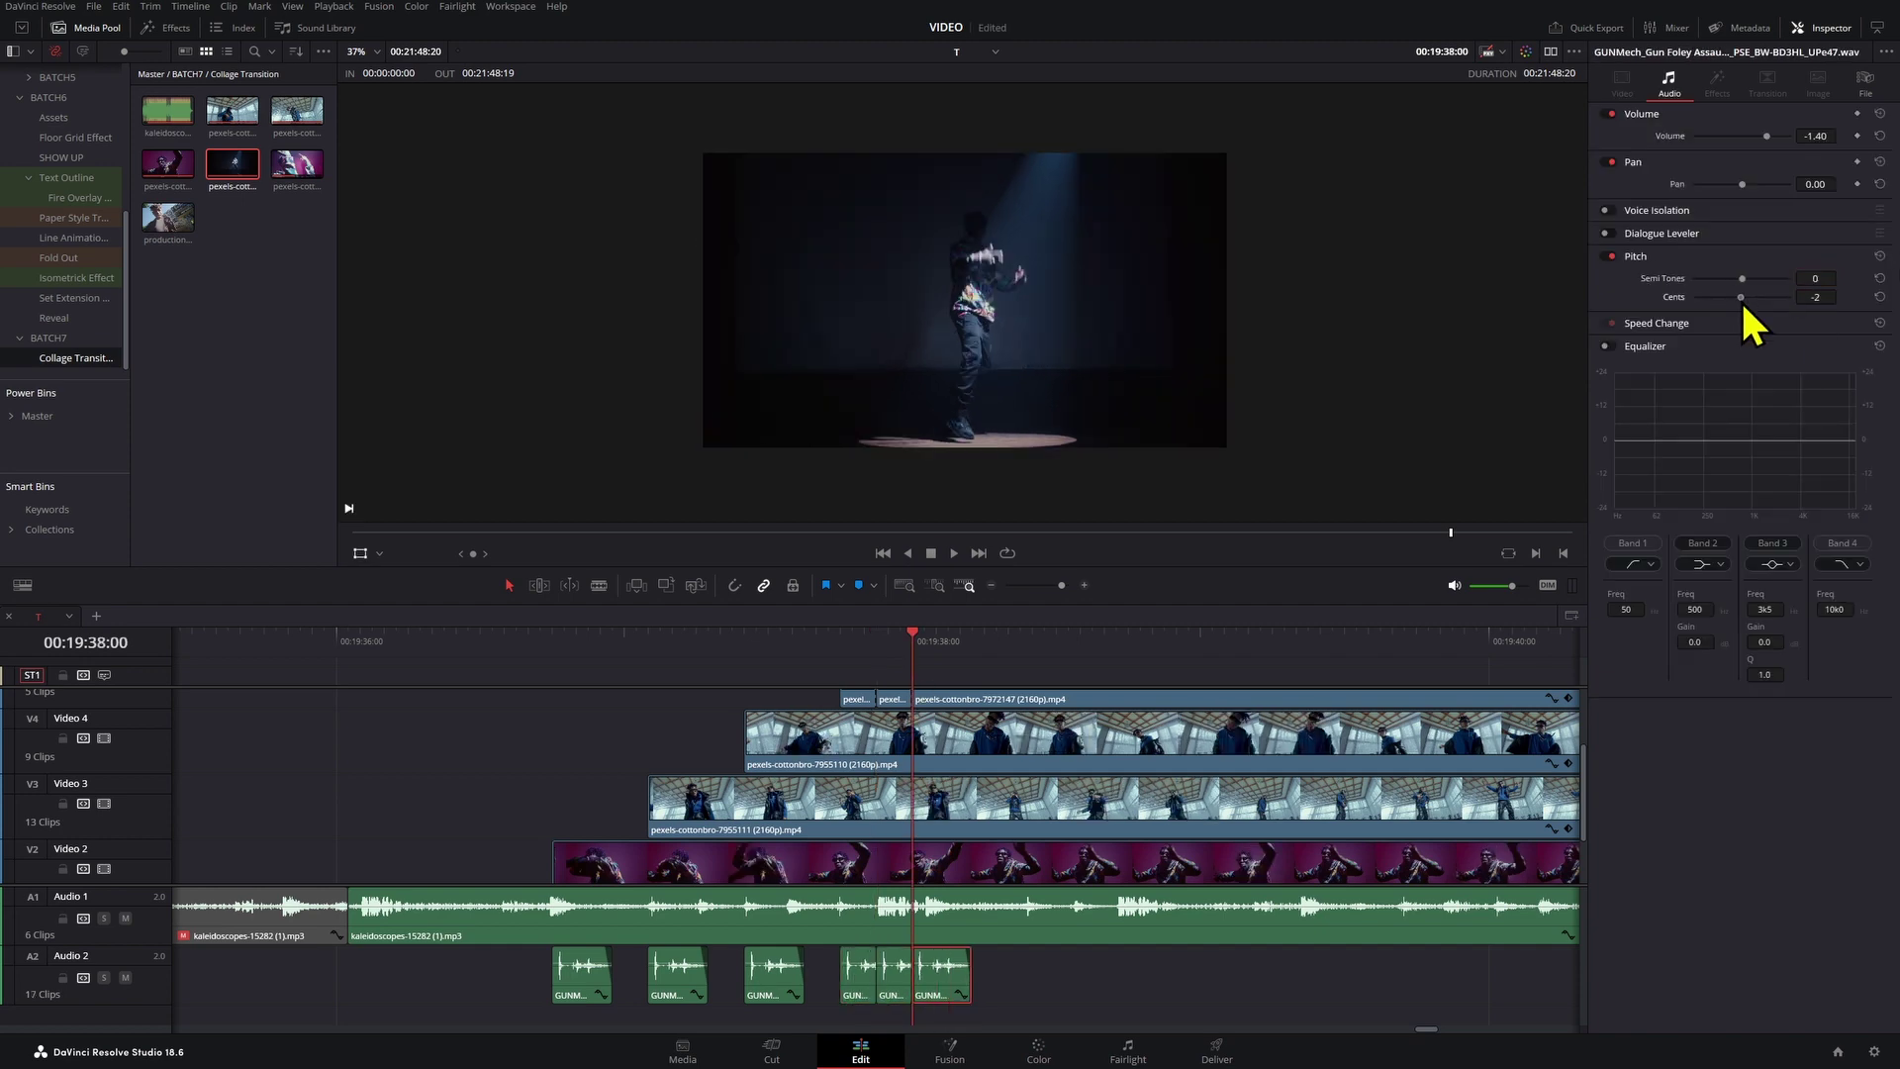
Step: Play the finished collage transition from 00:19:36:17 with the viewer zoomed out to 23%
click(539, 641)
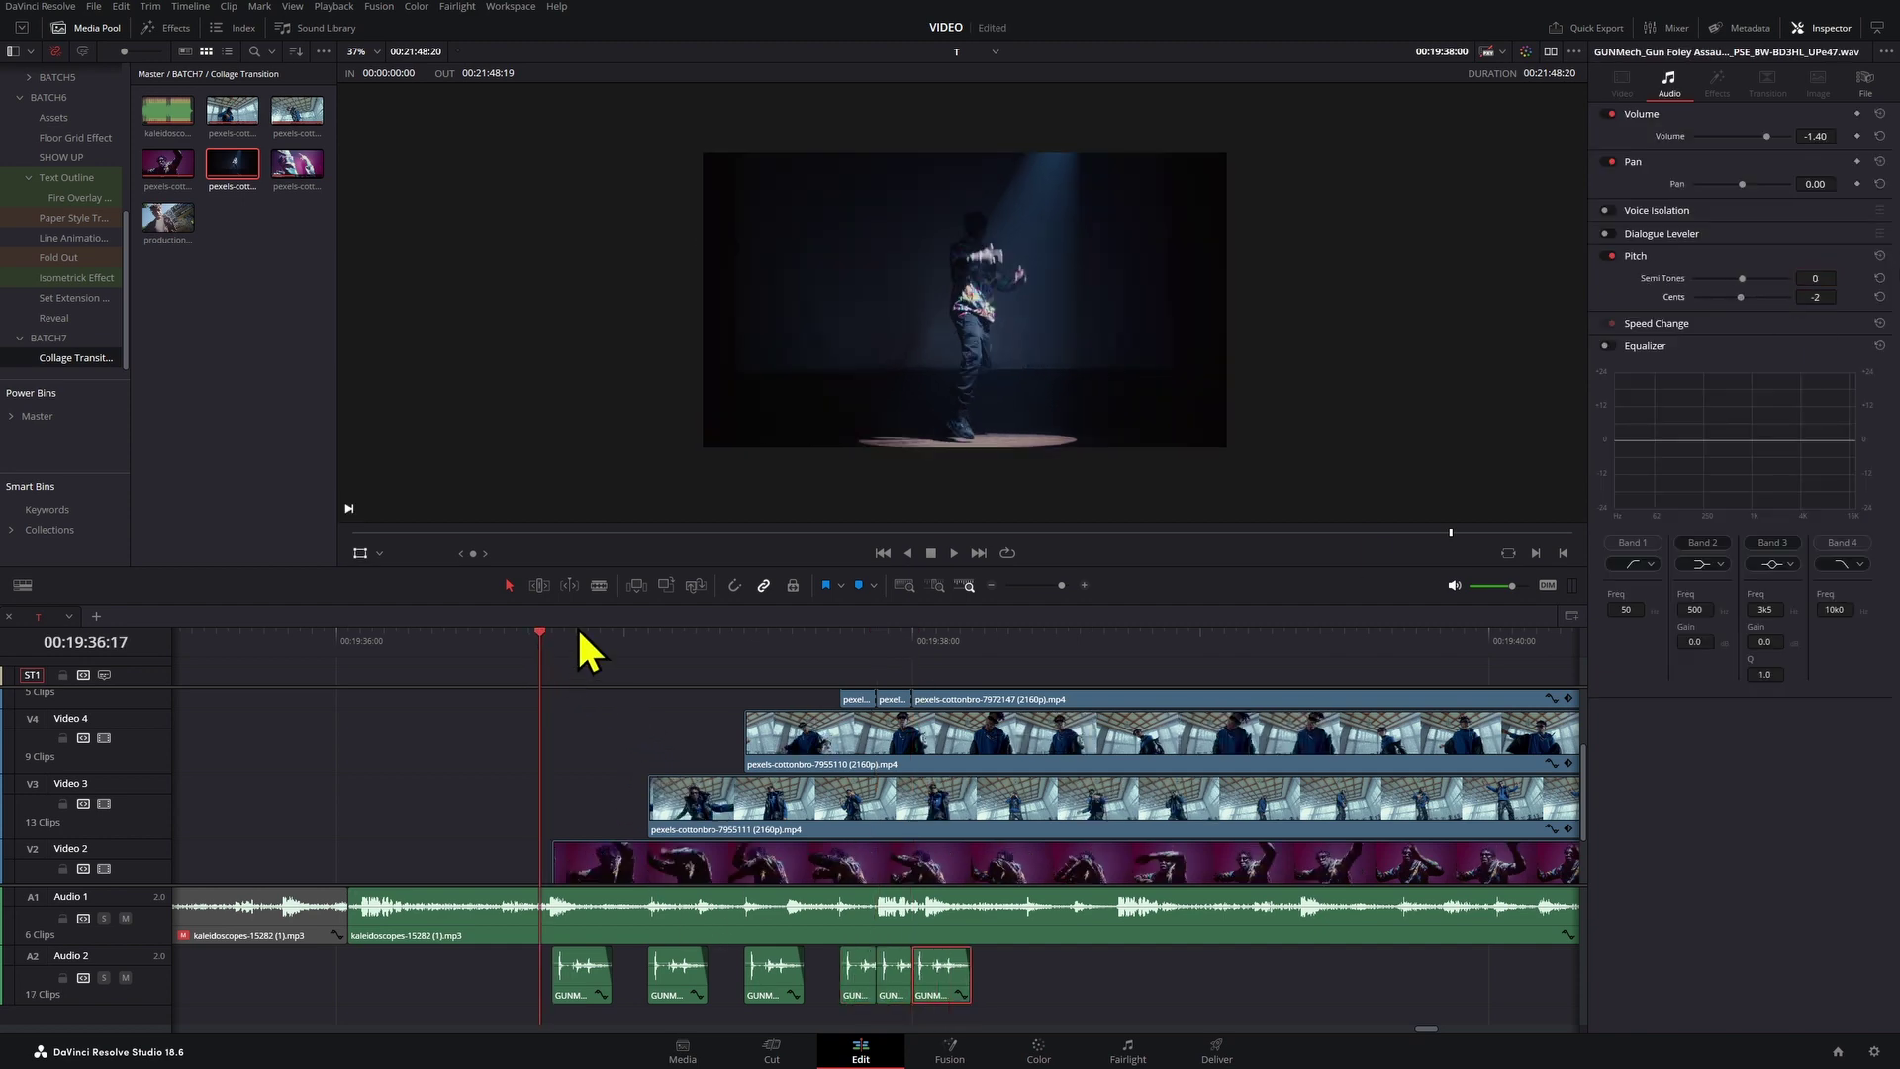
scroll(1082, 436, down, 3)
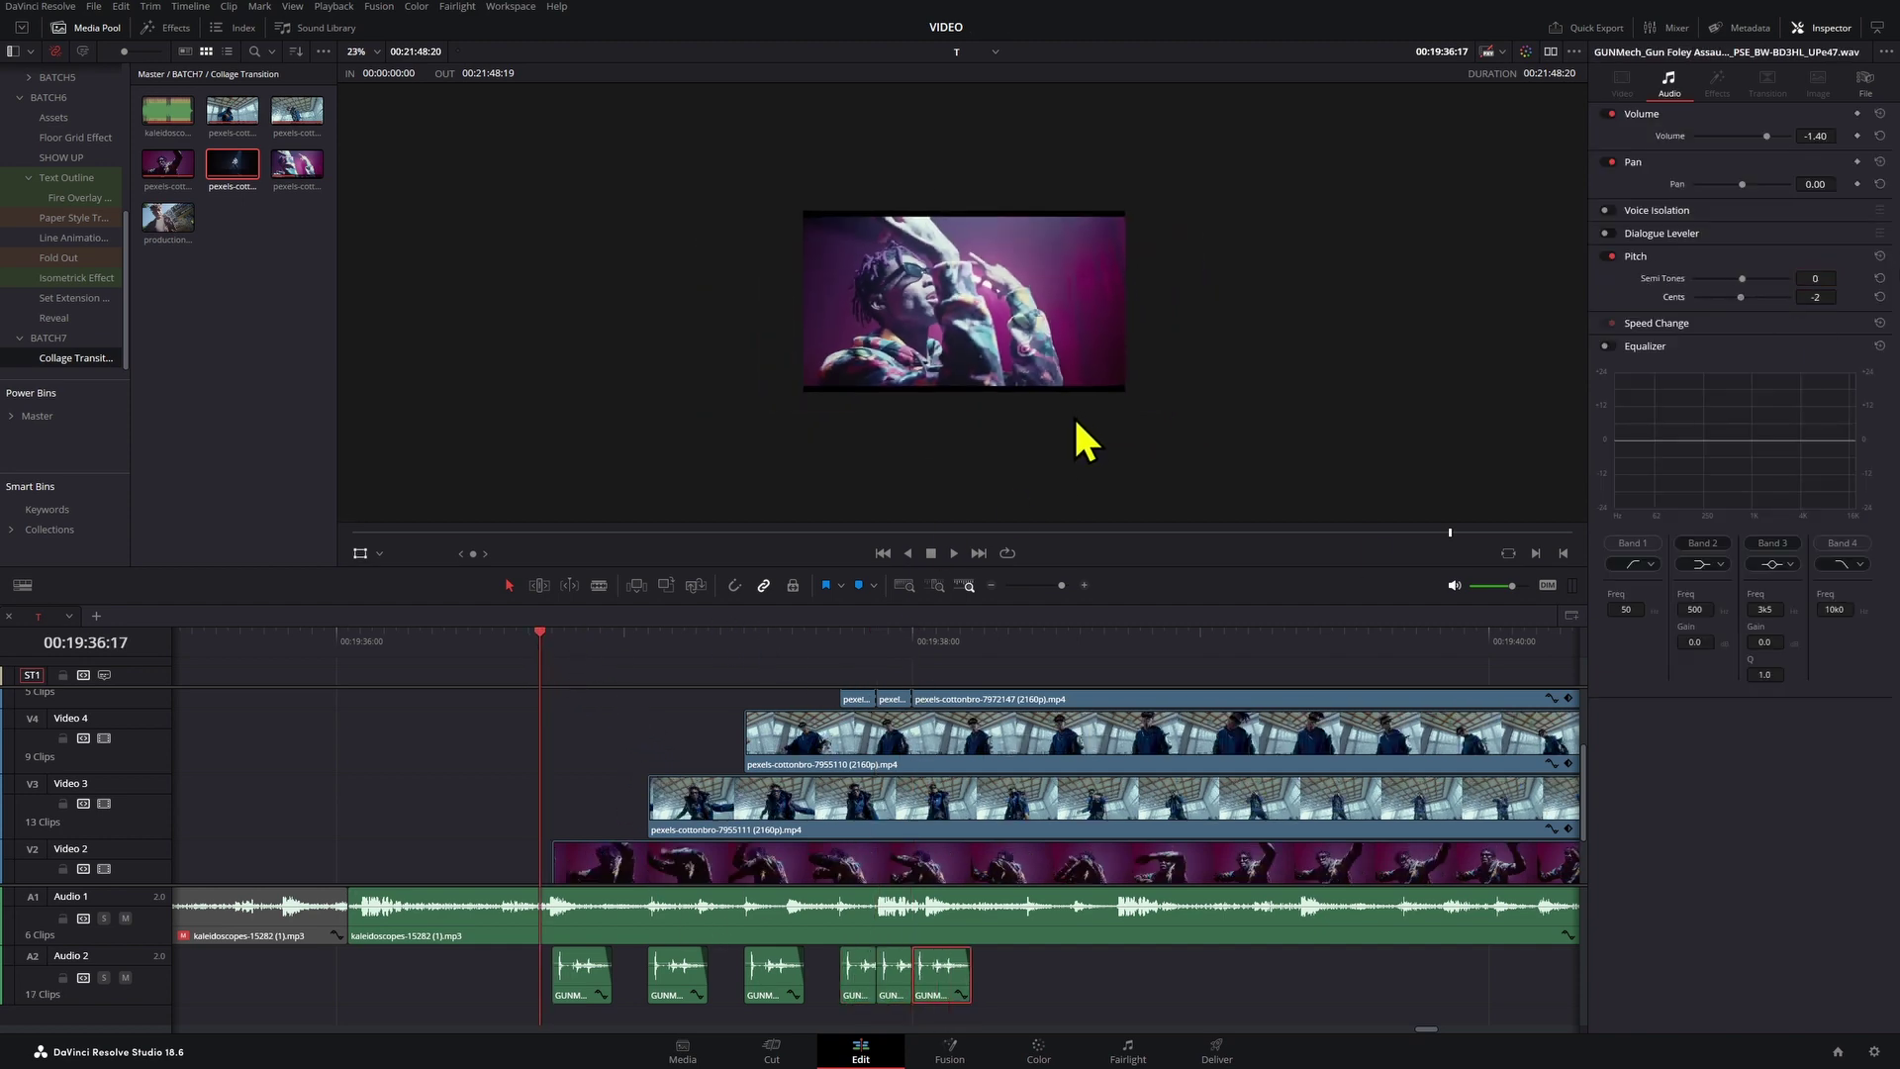
key(space)
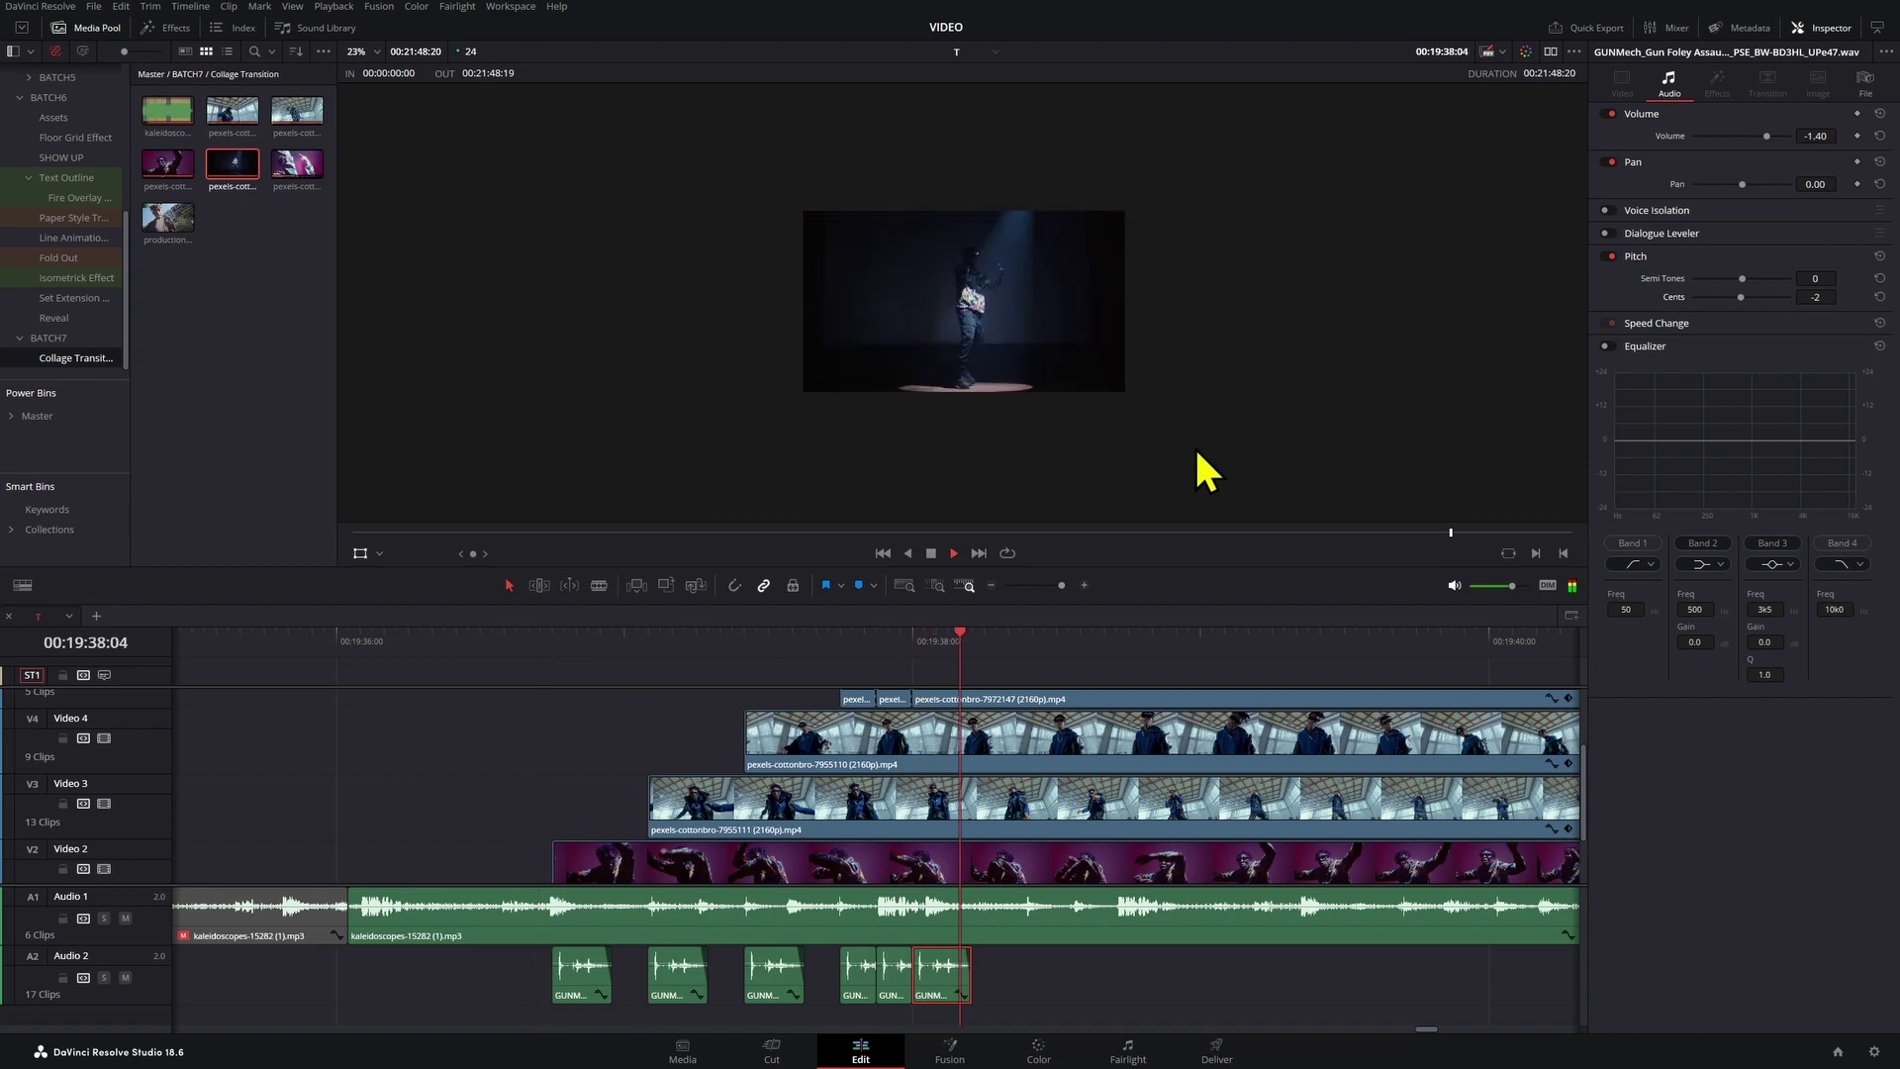